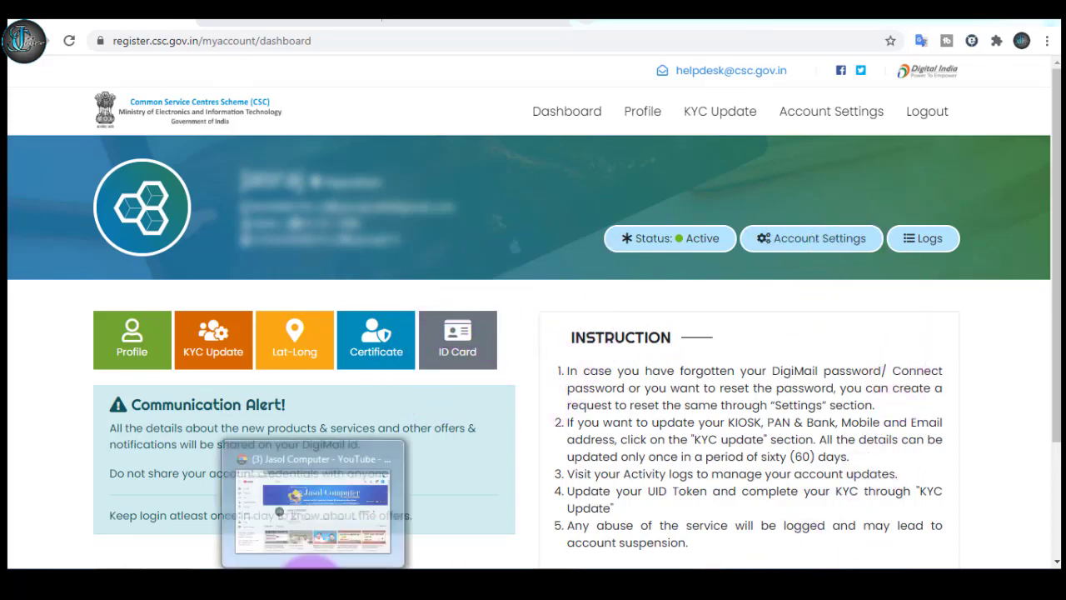
Switch to the Jasol Computer YouTube channel window from the taskbar preview
left_click(310, 565)
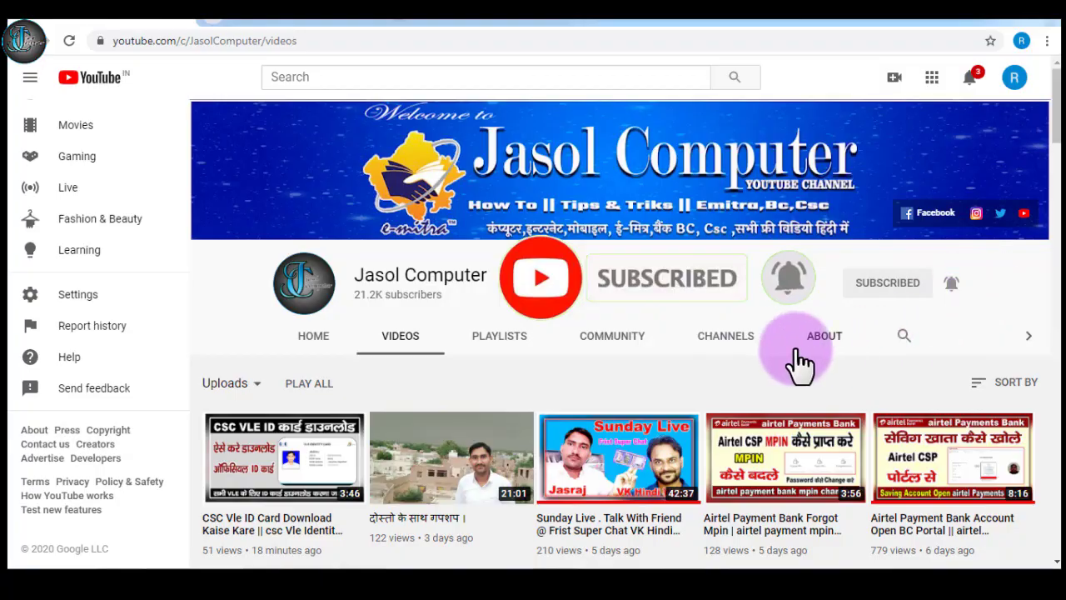
scroll(798, 360, "down", 5)
scroll(797, 360, "down", 2)
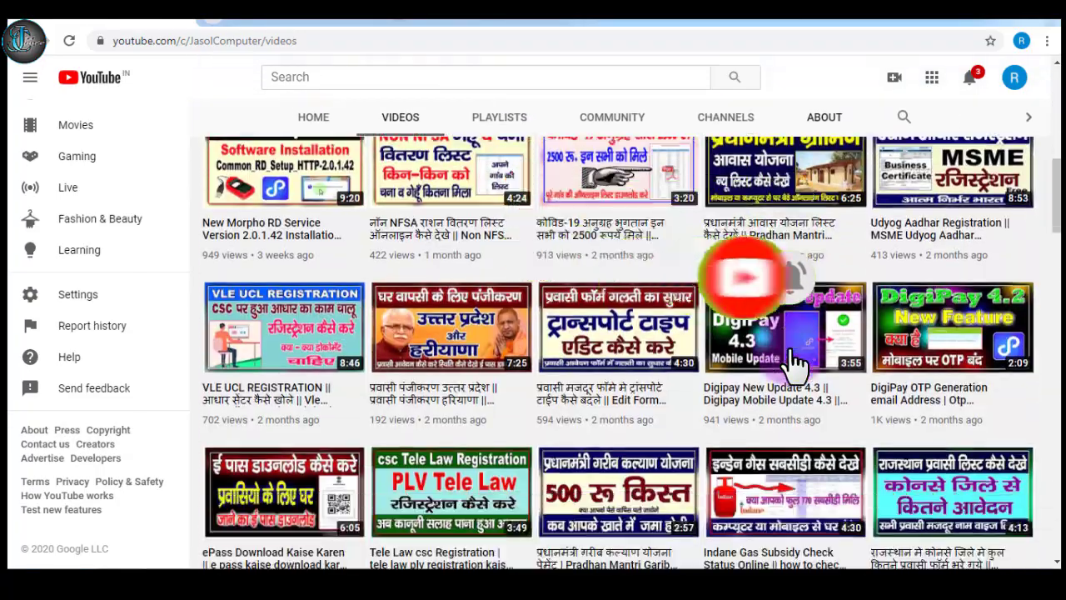
scroll(798, 360, "down", 2)
scroll(798, 360, "down", 2)
scroll(798, 359, "down", 3)
scroll(796, 360, "up", 4)
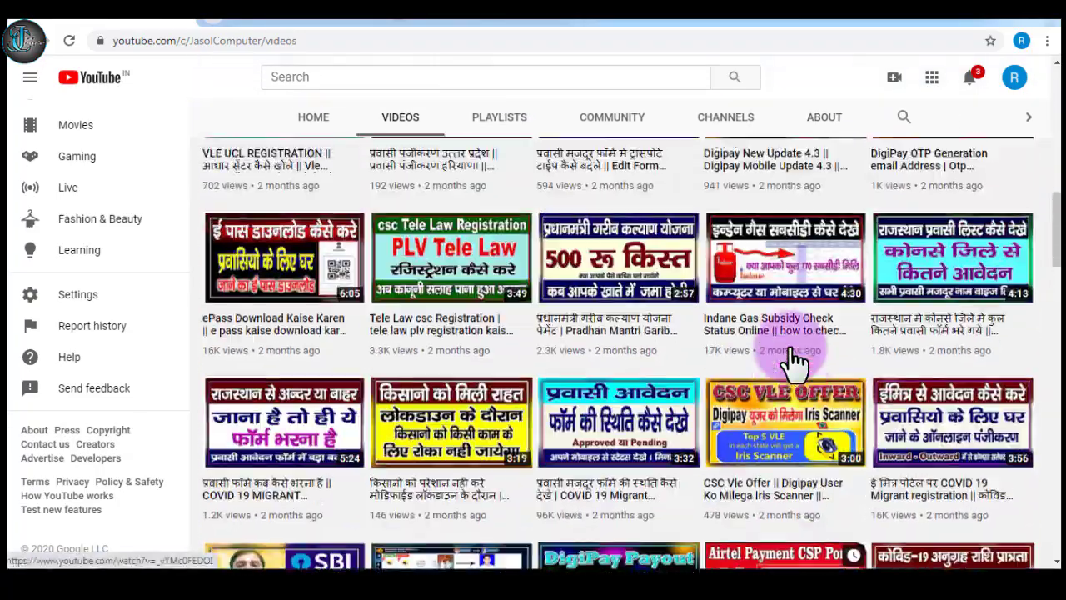
scroll(788, 354, "up", 4)
scroll(787, 354, "up", 3)
scroll(792, 362, "up", 3)
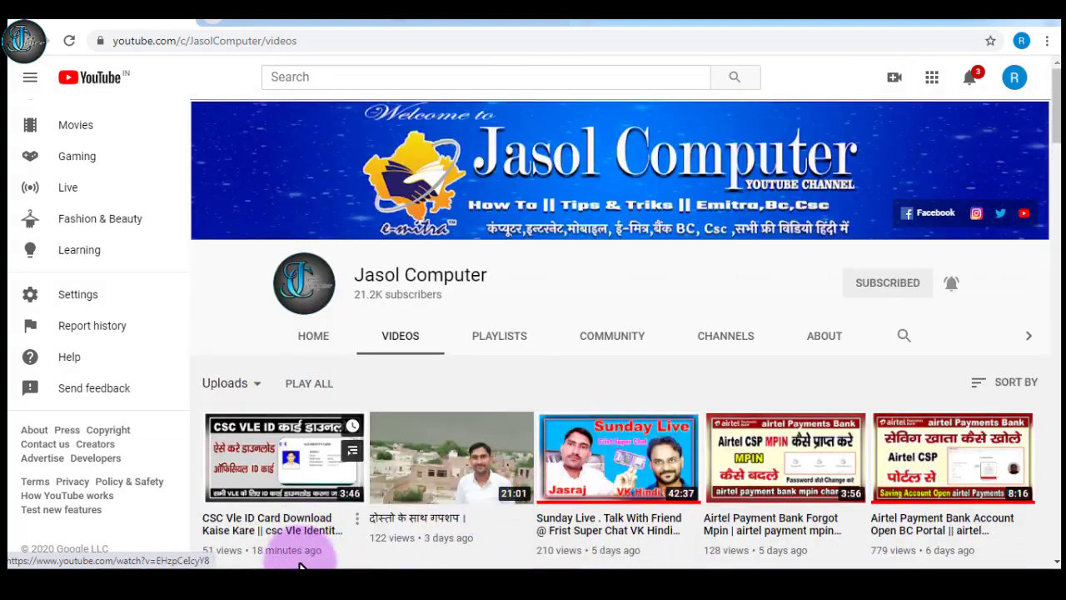
Return to the CSC dashboard, open KYC Update and scroll to the personal details category
left_click(169, 536)
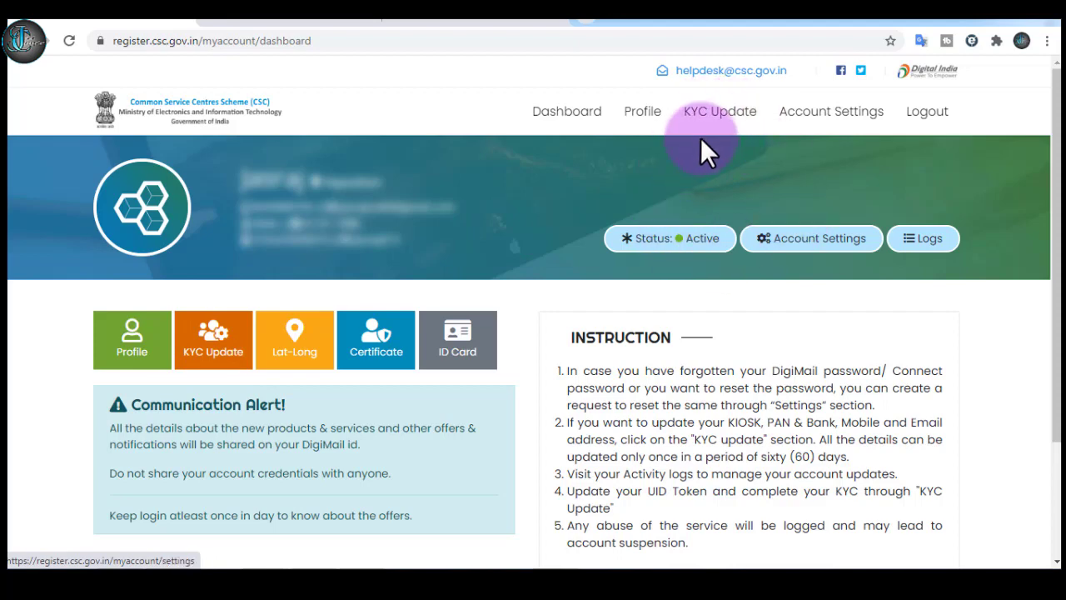
left_click(714, 112)
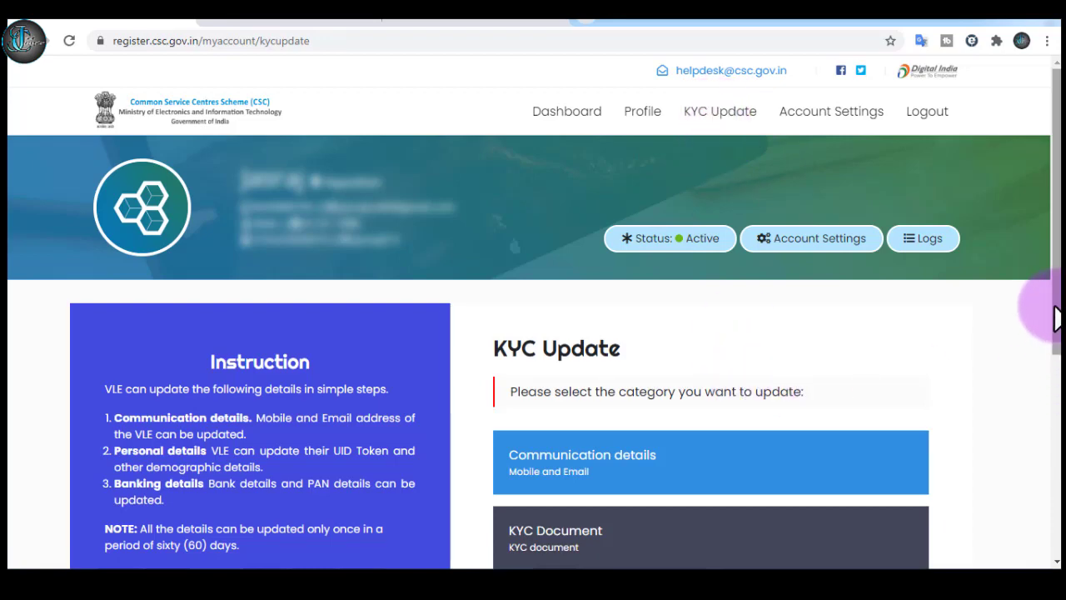
left_click_drag(1053, 304, 1053, 423)
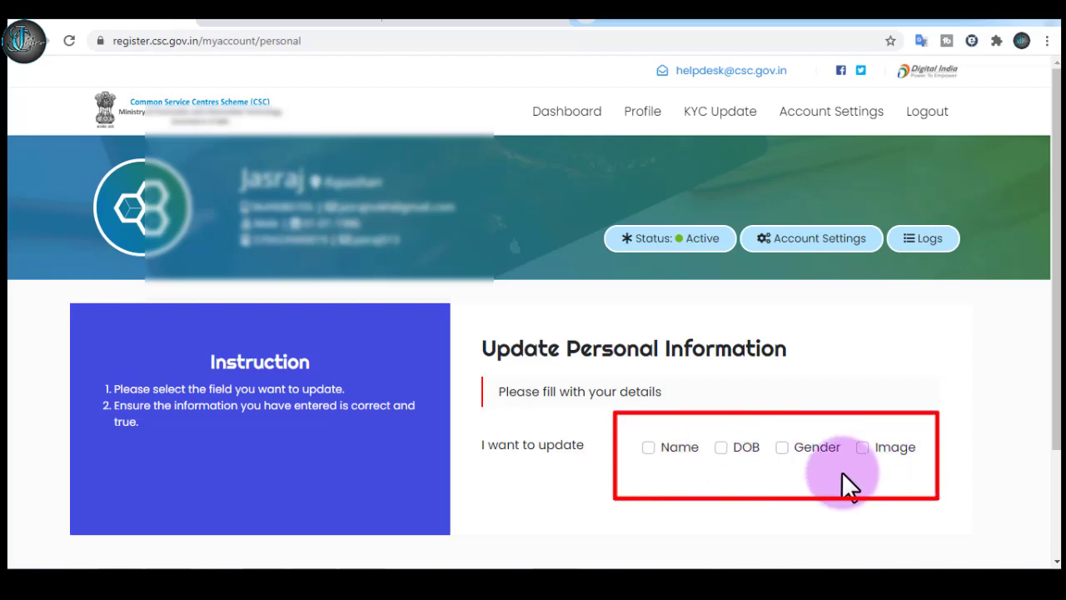
Tick Image and attach ID card Photo.jpg from Downloads > csc ID card Photo
left_click(863, 447)
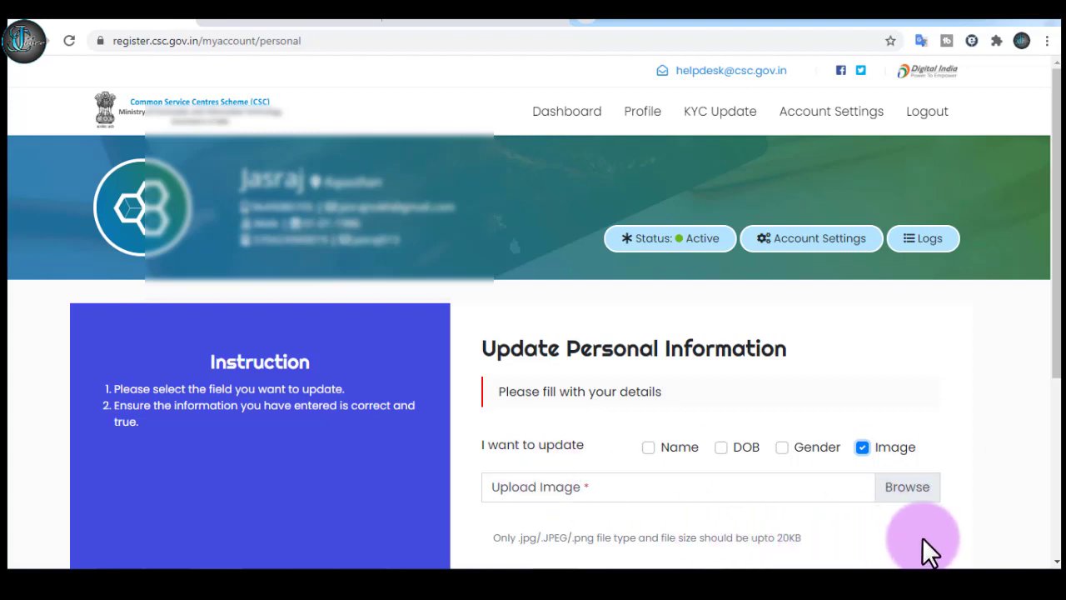
left_click(922, 486)
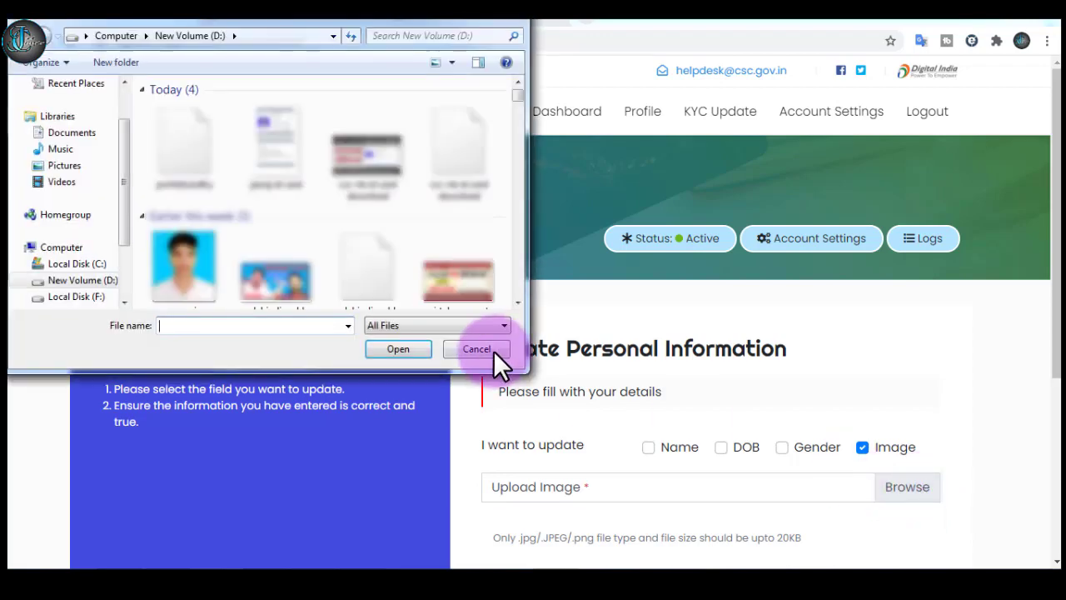
left_click_drag(124, 175, 127, 123)
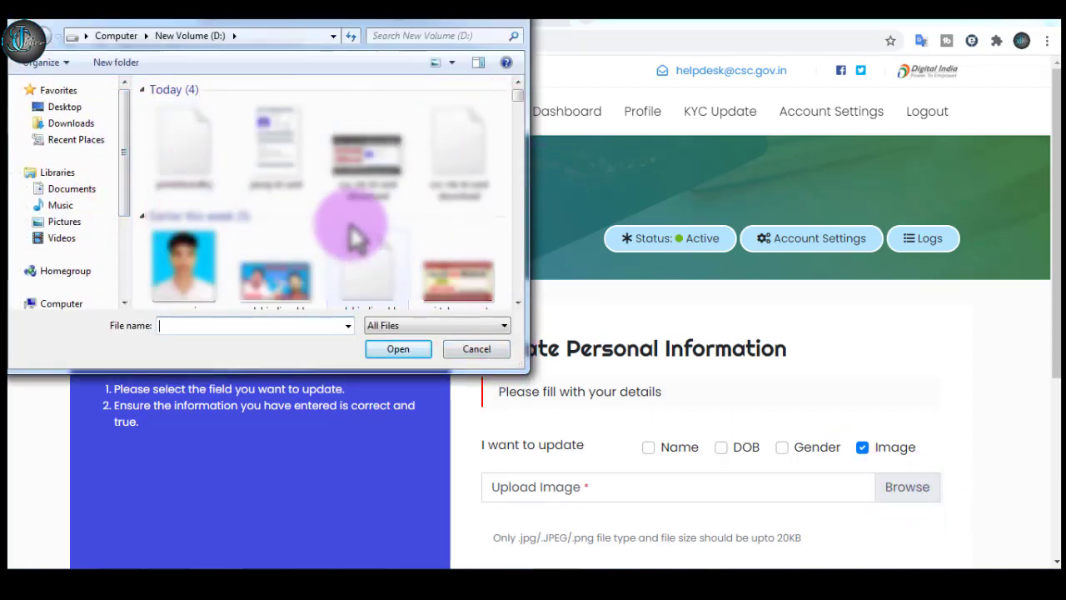
left_click(71, 124)
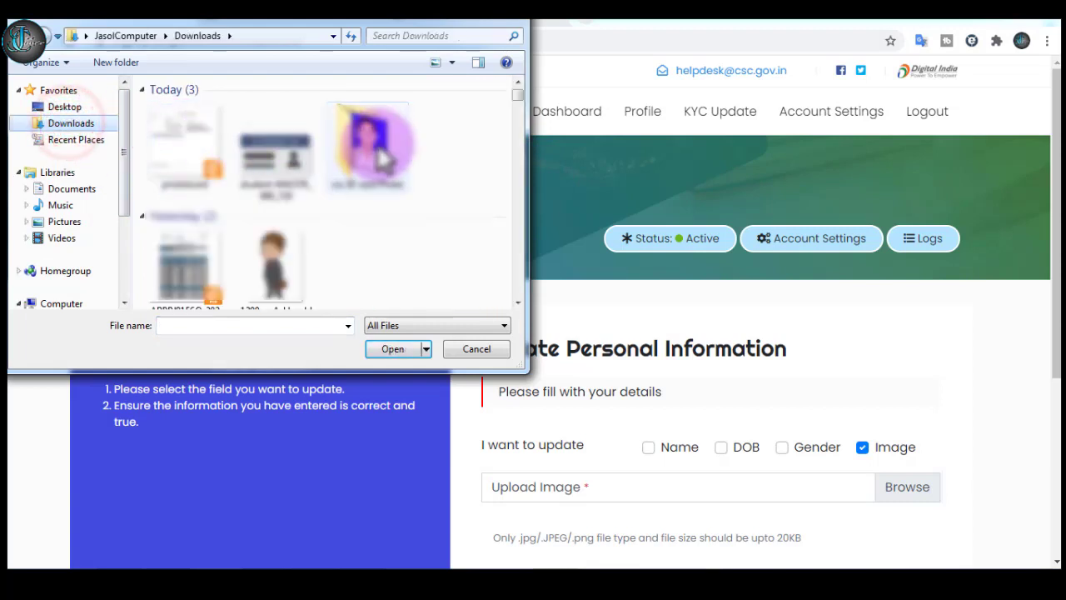
double_click(367, 145)
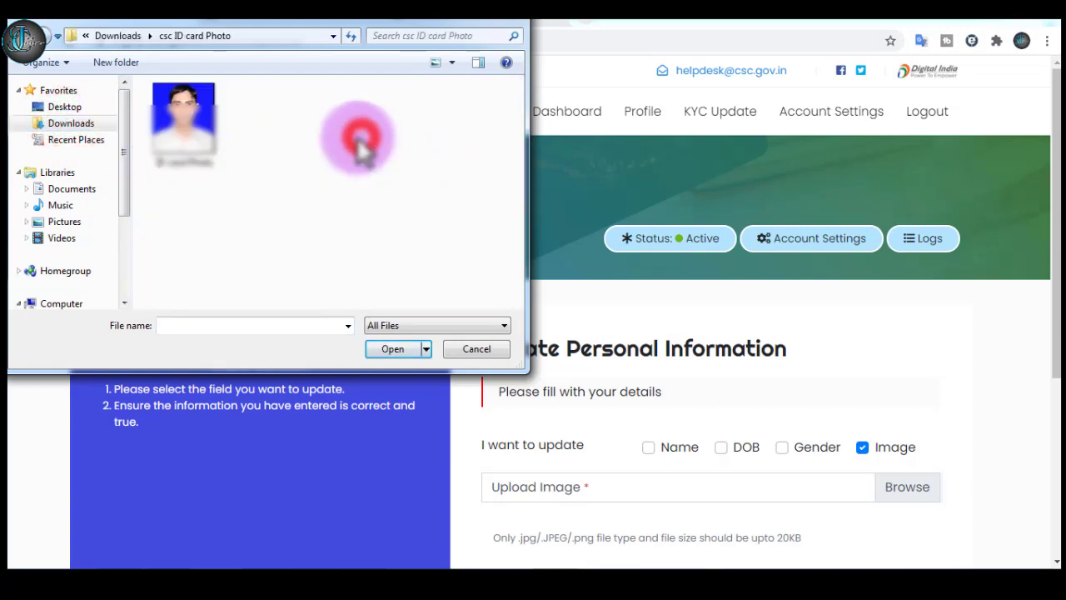
left_click(183, 125)
left_click(386, 347)
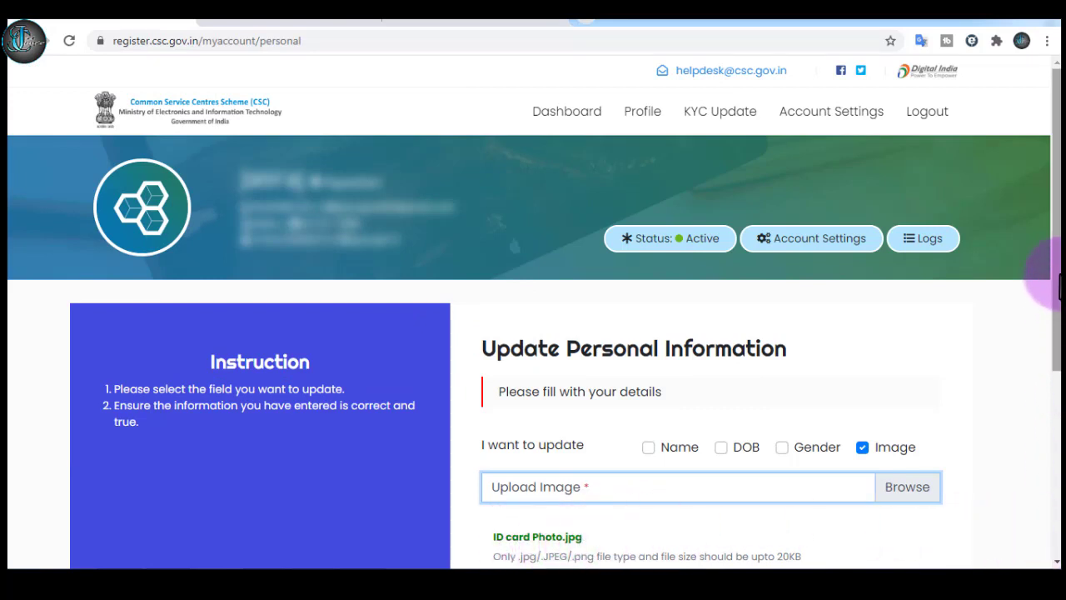
Scroll down and submit the new photo with the UPDATE button
left_click_drag(1056, 283, 1056, 384)
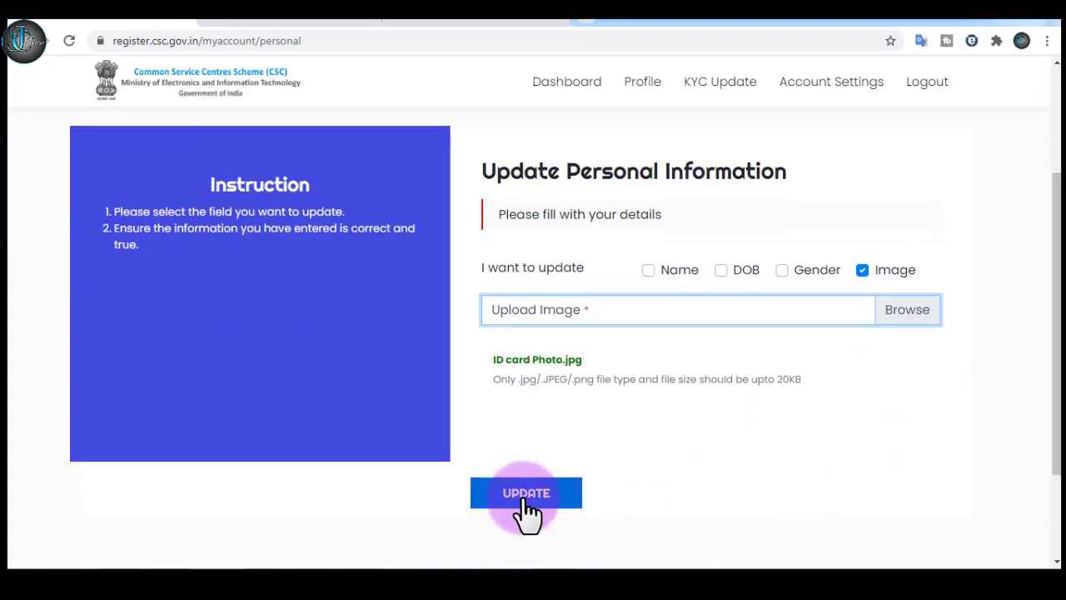
left_click(566, 509)
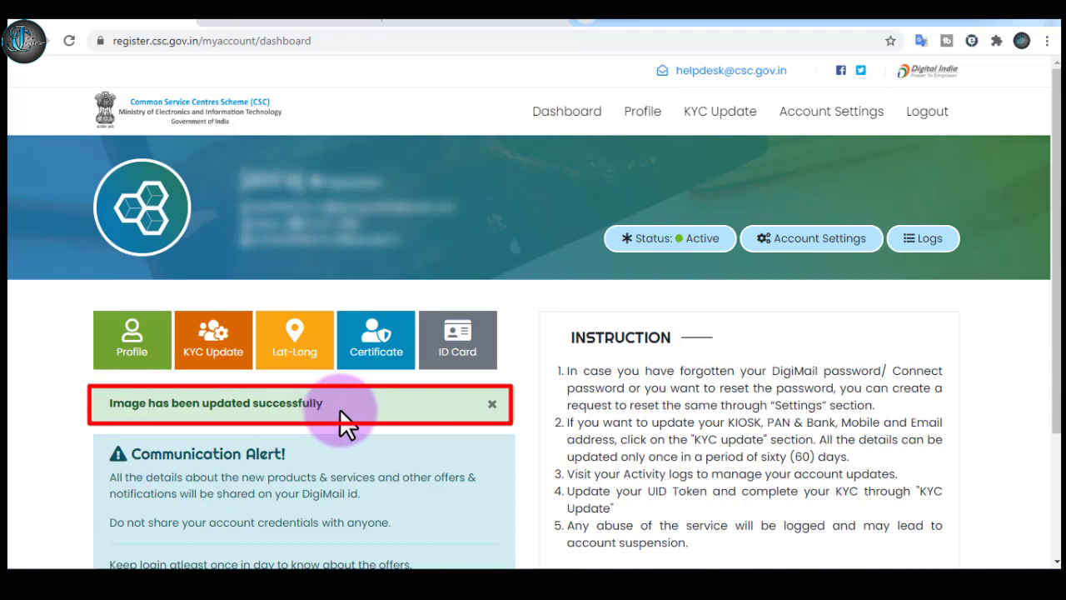
Print the VLE ID card to Save as PDF with Background graphics enabled
left_click(464, 348)
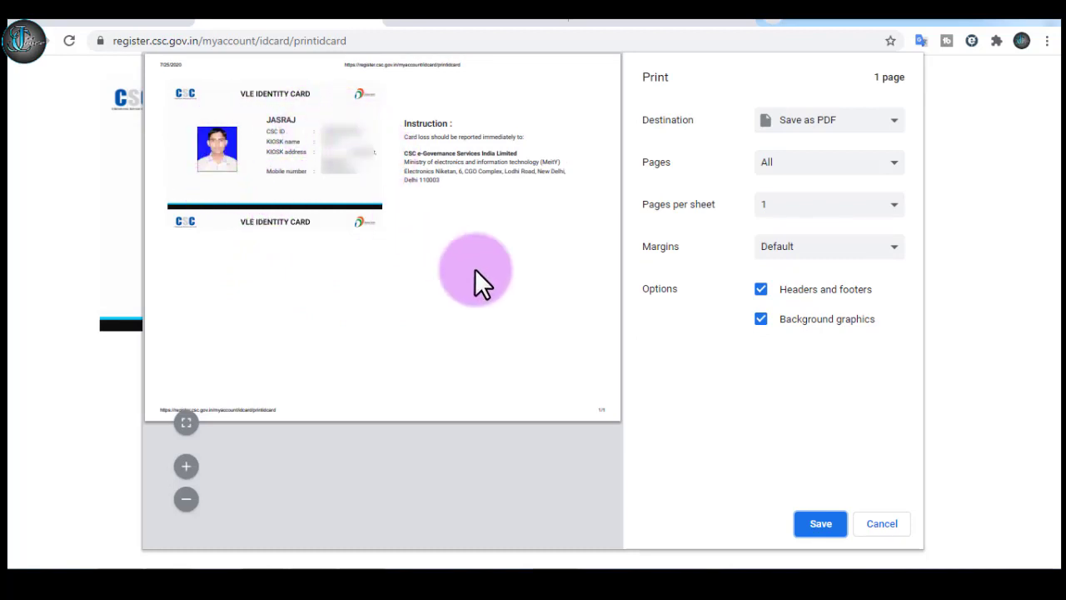
left_click(815, 127)
left_click(820, 140)
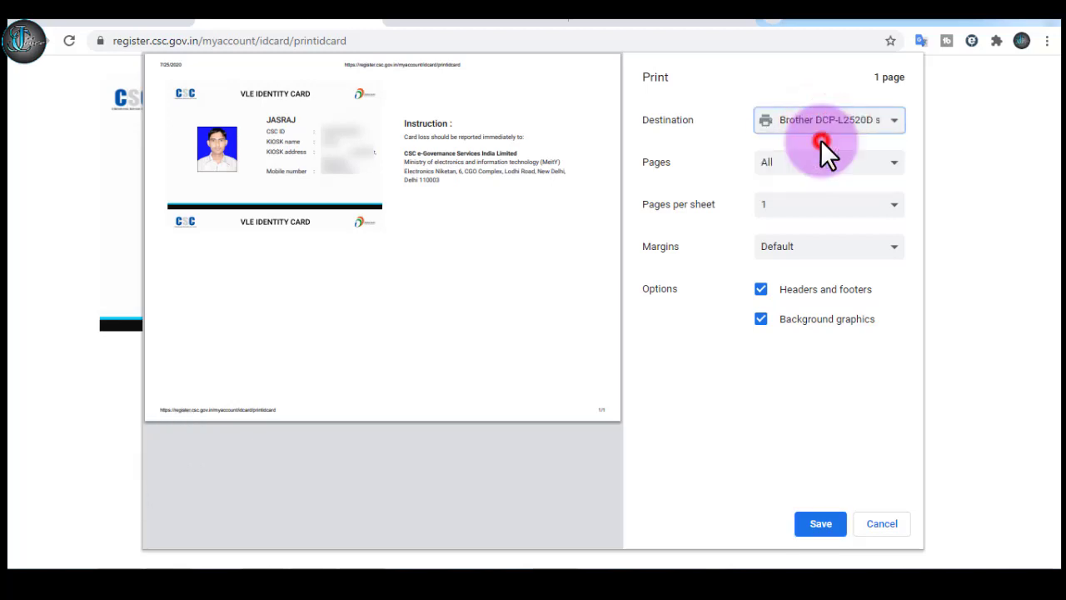
left_click(815, 121)
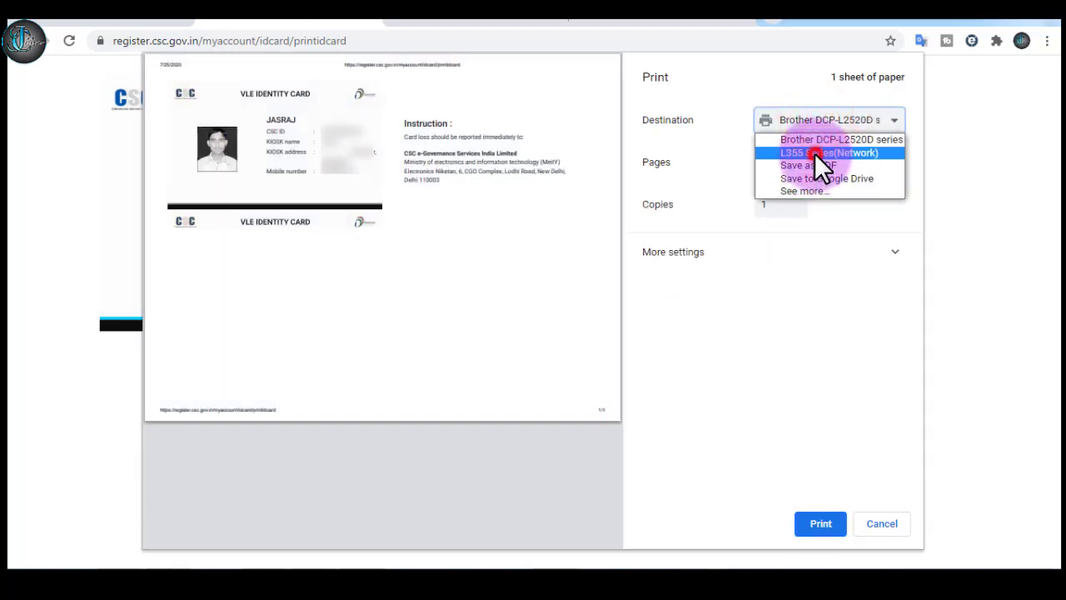
left_click(814, 153)
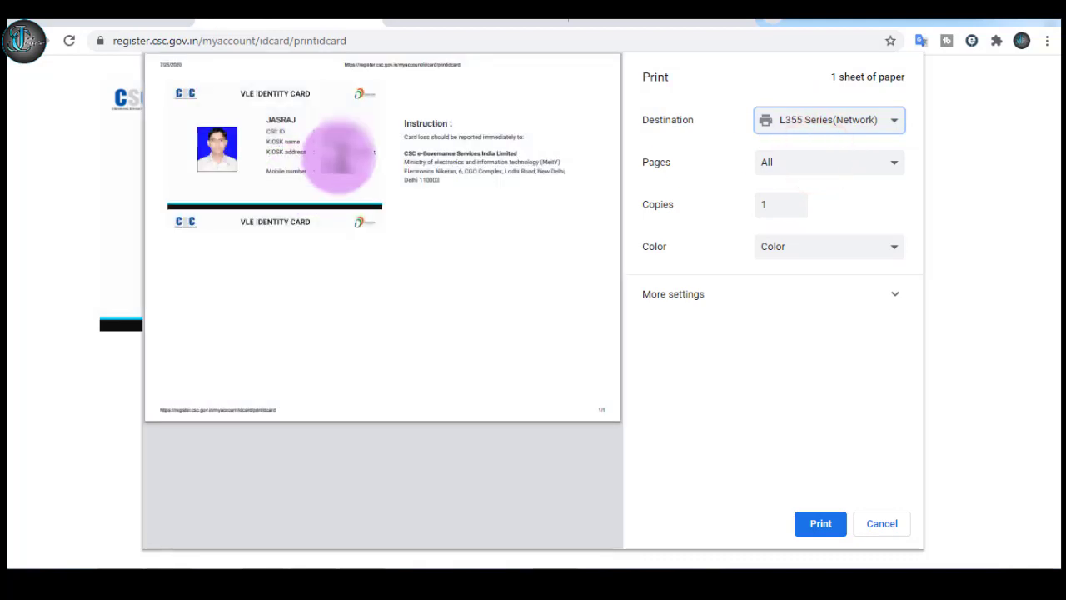
left_click(802, 126)
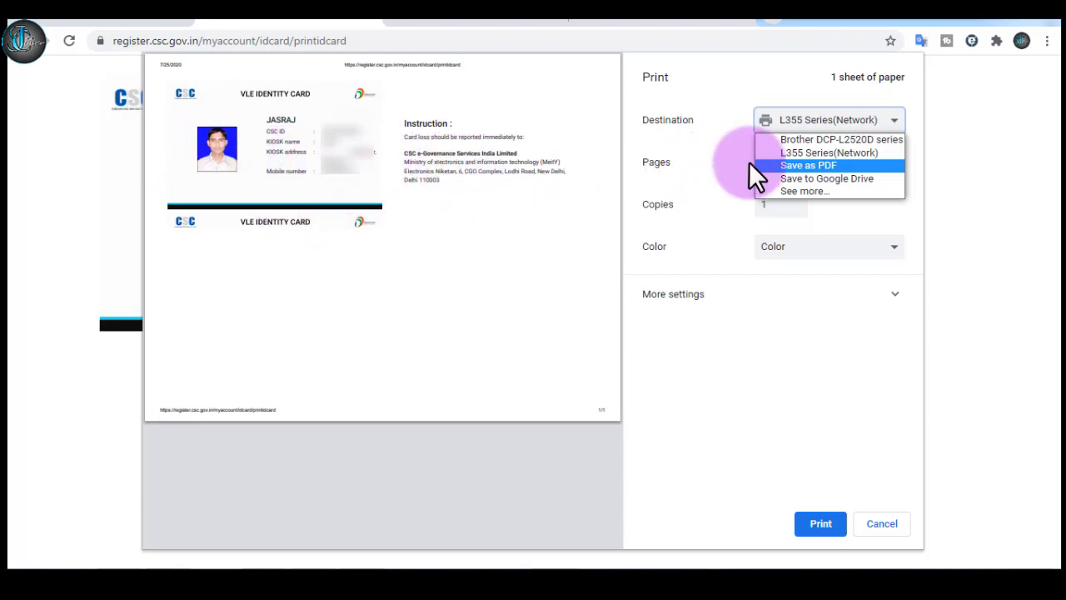
left_click(808, 166)
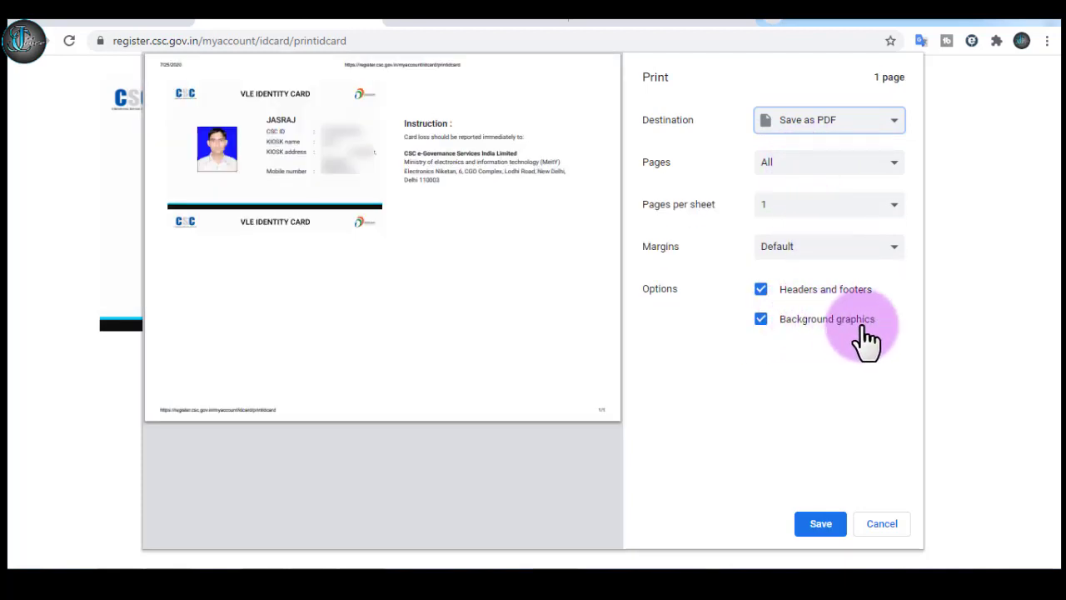
left_click(761, 320)
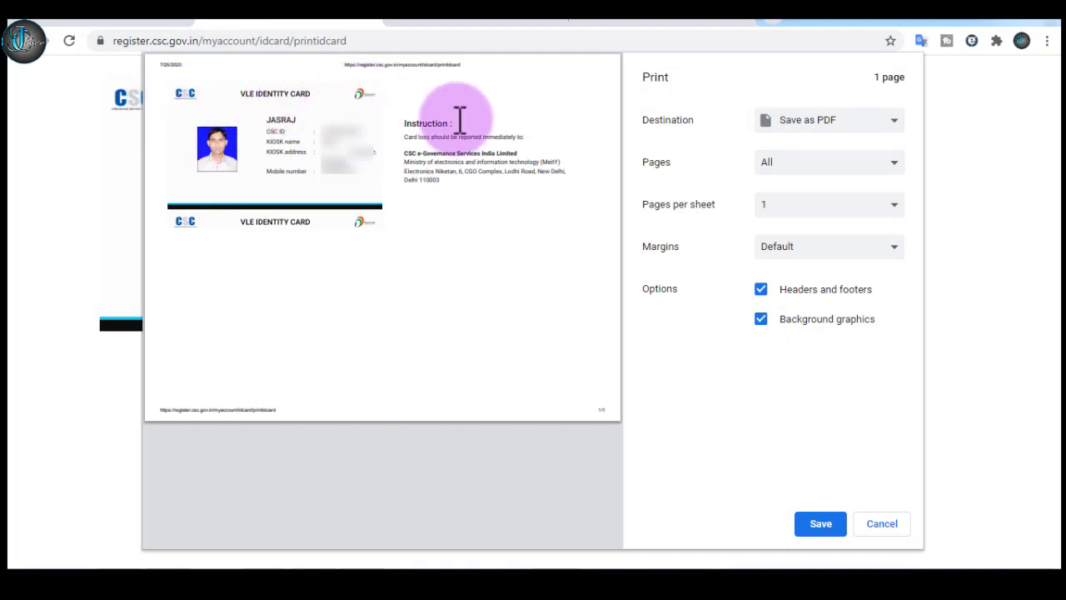
left_click(820, 525)
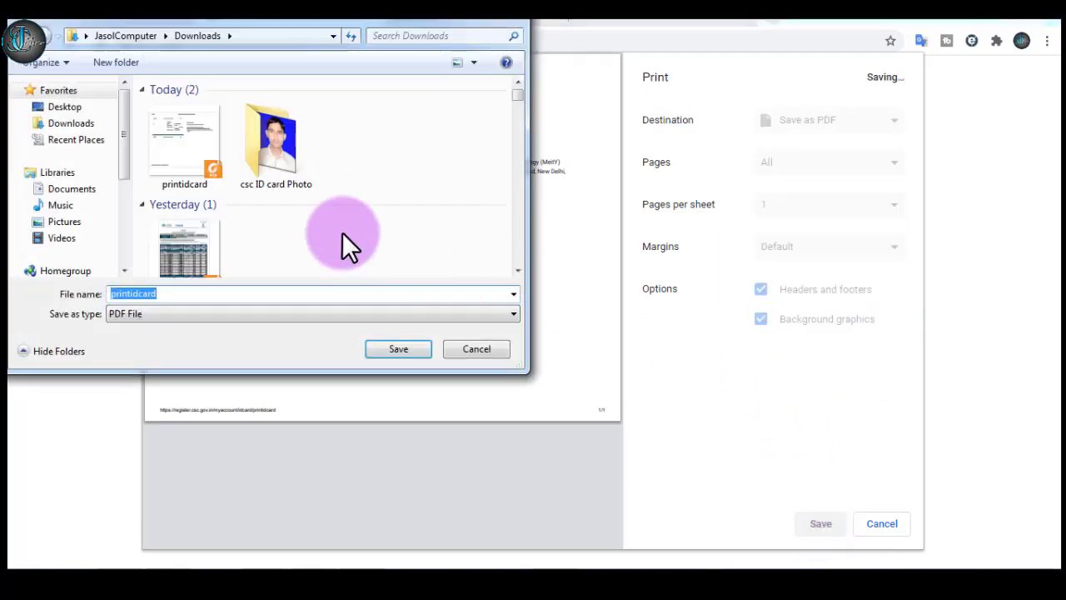
Save printidcard.pdf into the csc ID card Photo folder
left_click(275, 136)
double_click(275, 135)
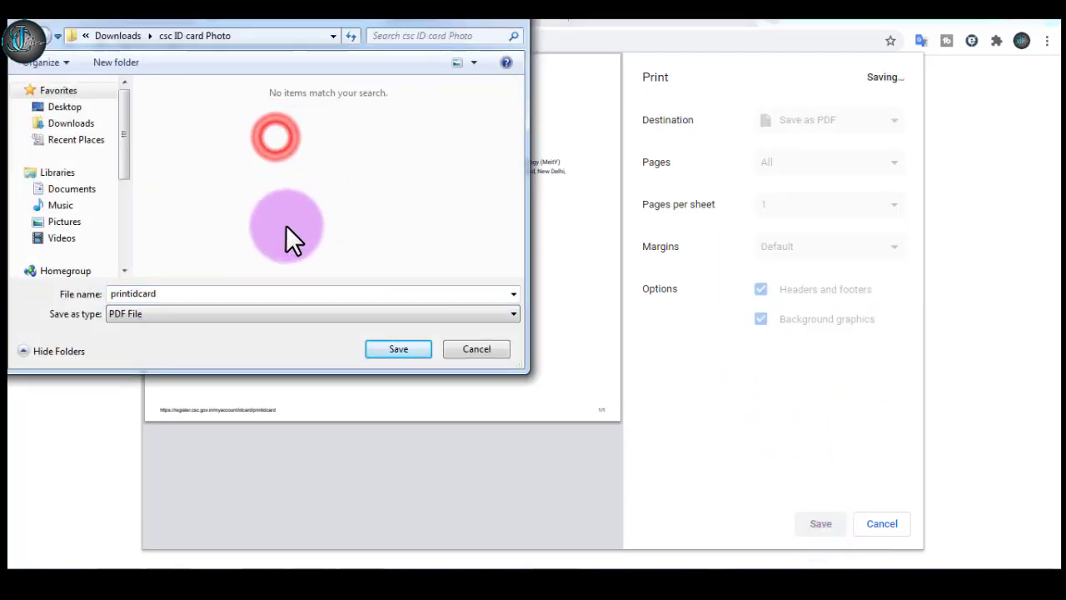
left_click(407, 349)
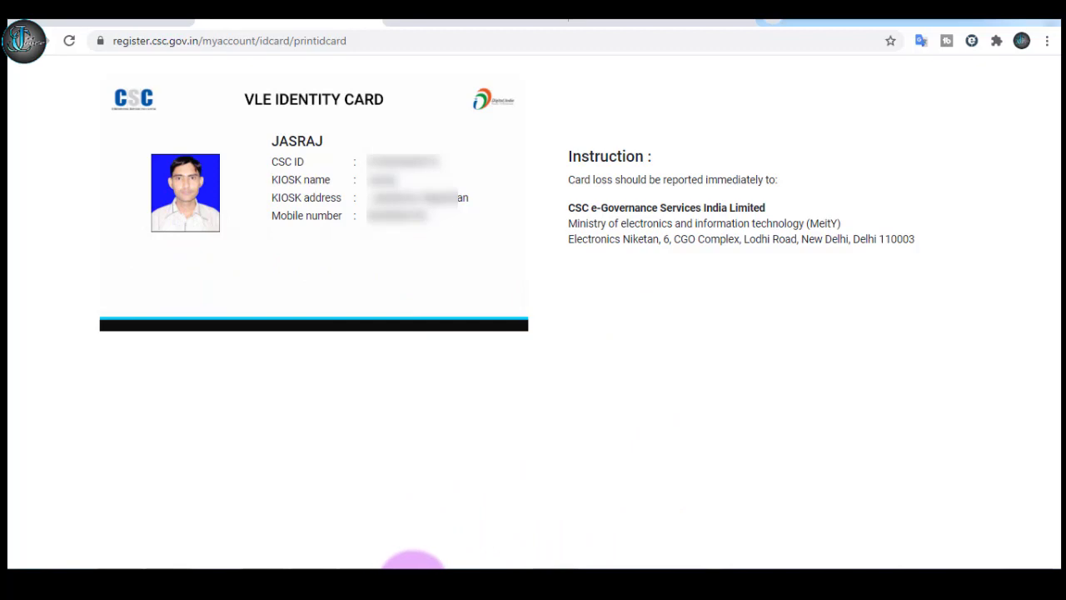
Switch from the browser to Photoshop via the taskbar
left_click(414, 565)
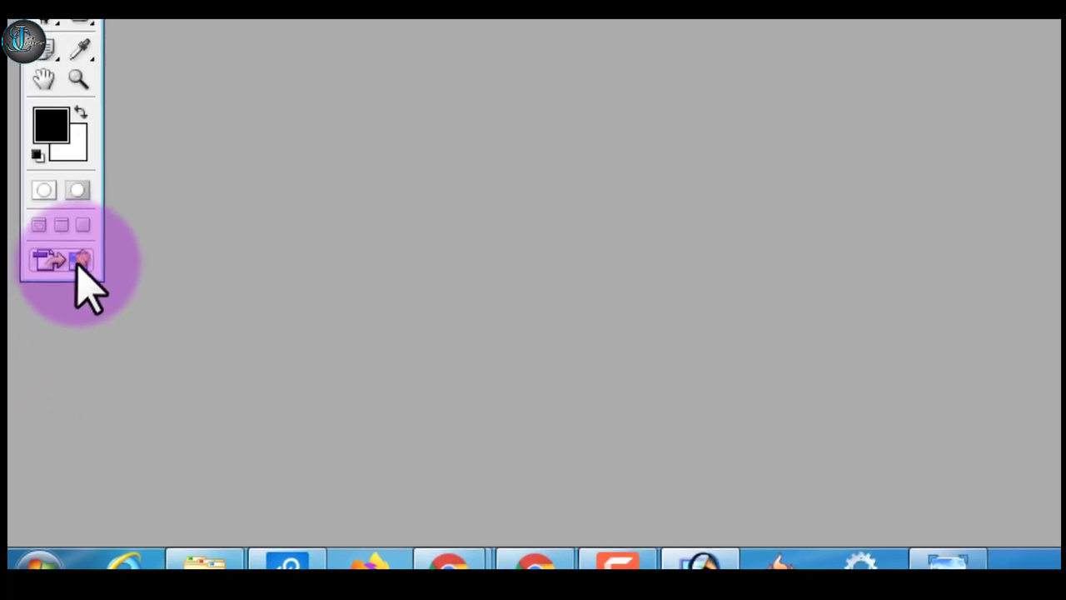
Jump to ImageReady and drag printidcard.pdf in from the csc ID card Photo folder
left_click(79, 256)
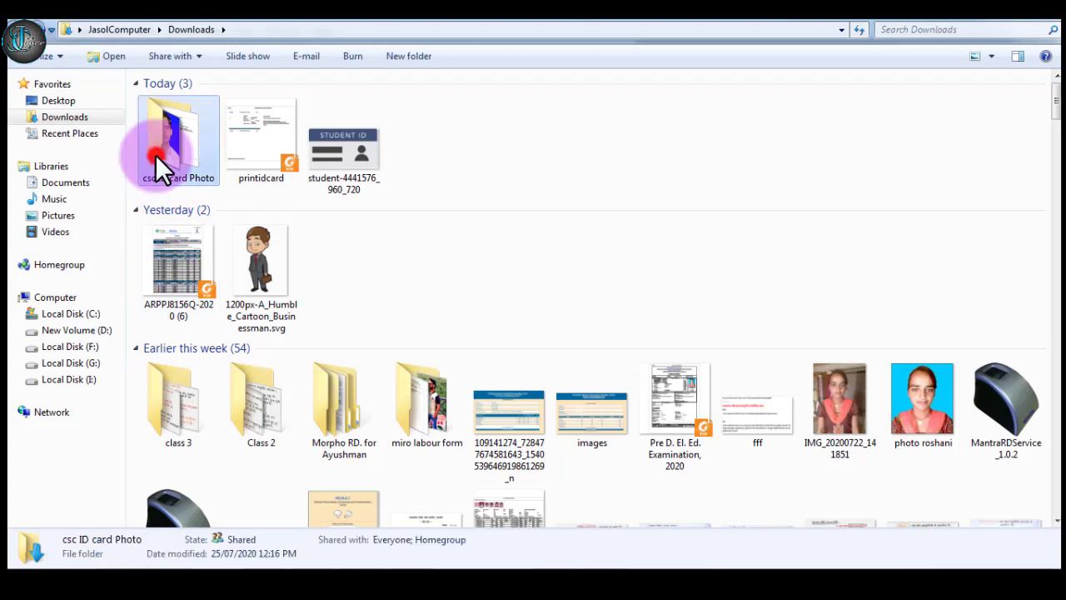
double_click(155, 154)
mouse_move(253, 103)
left_mouse_down()
mouse_move(512, 403)
mouse_move(606, 566)
mouse_move(463, 344)
left_mouse_up()
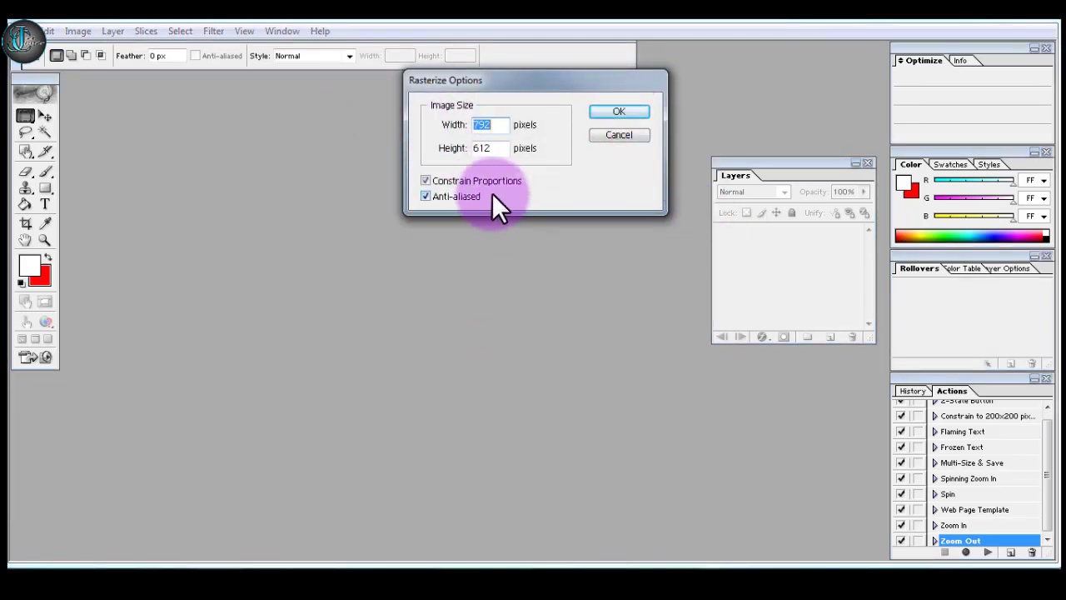
Rasterize the PDF at 2229 × 1722 pixels with Constrain Proportions on
type("22")
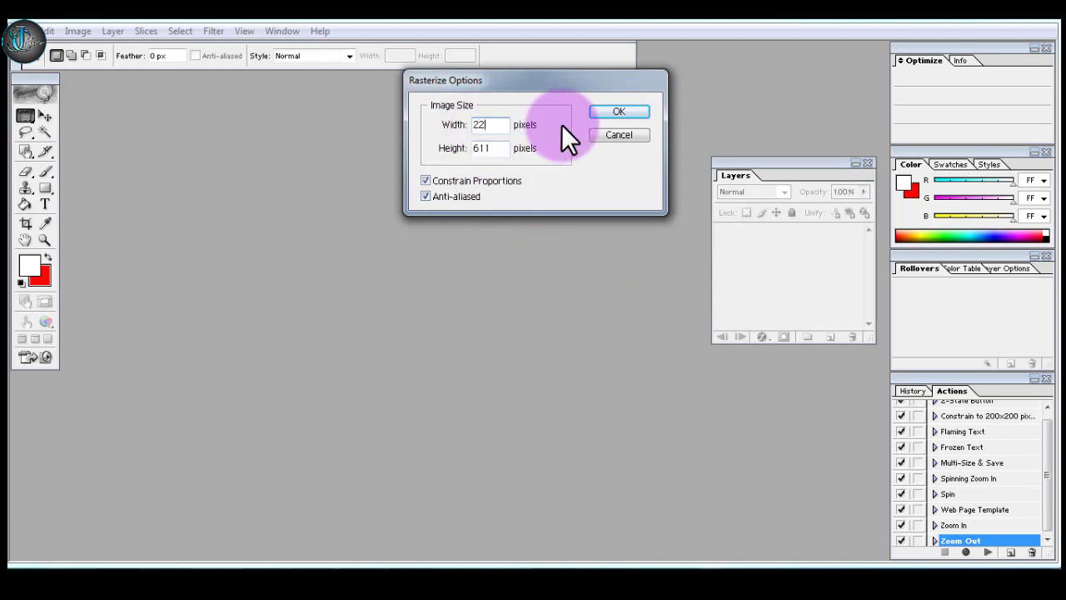
type("29")
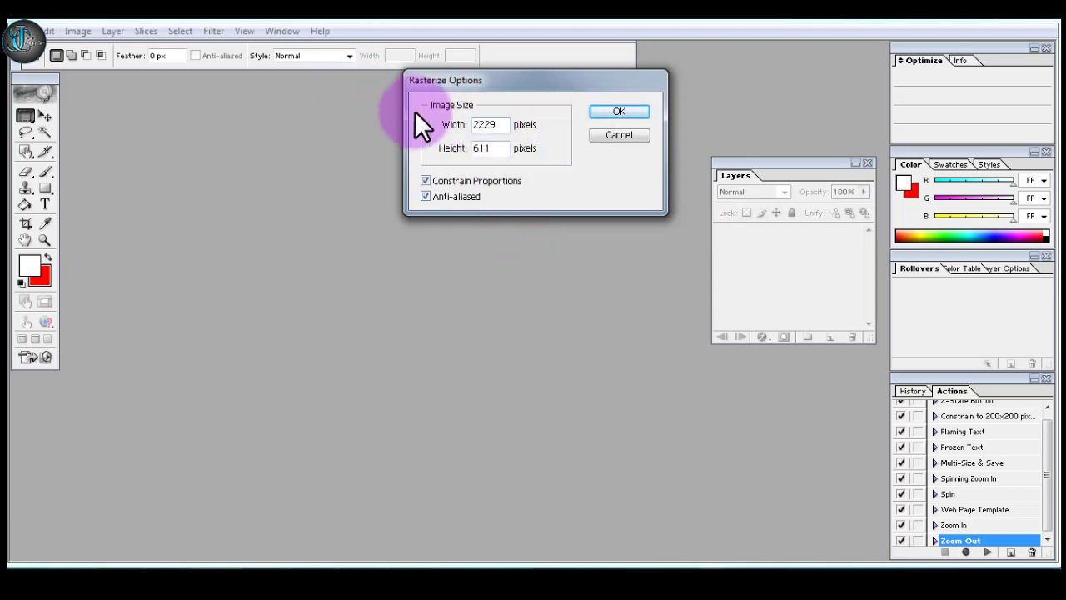
left_click(560, 124)
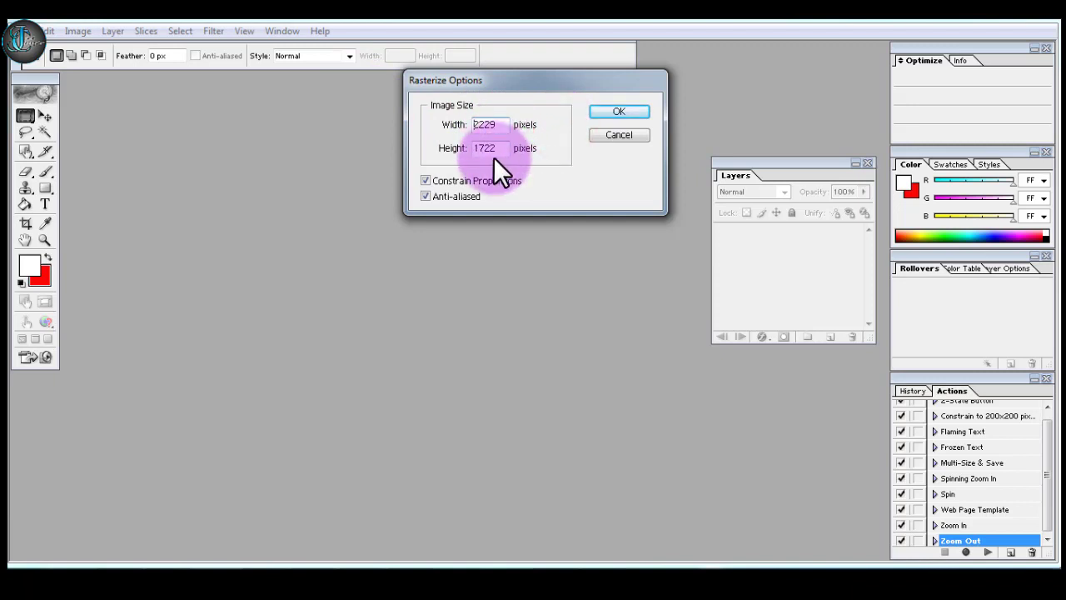
left_click(627, 112)
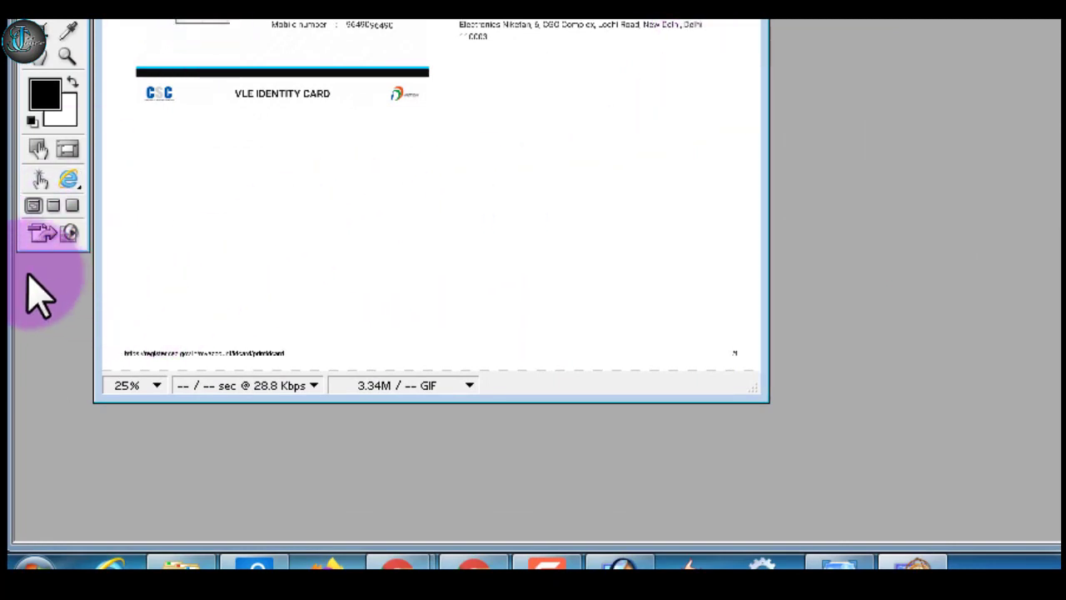
Send printidcardtry.psd from ImageReady to Photoshop with Jump to Photoshop
left_click(41, 237)
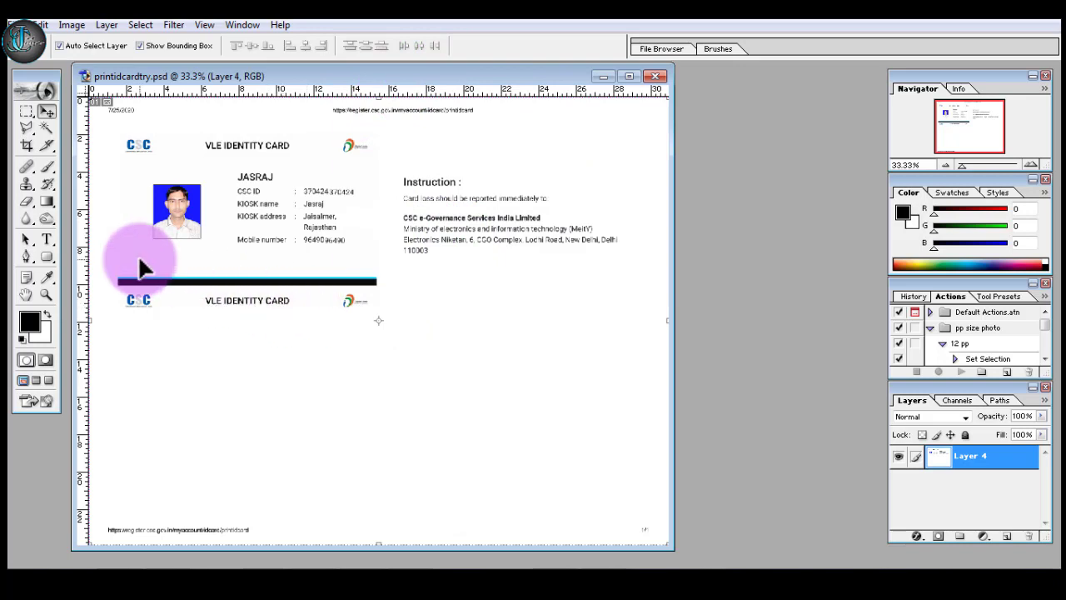
Create a blank 4 x 6 inch, 300 ppi document and fit it beside printidcardtry.psd
key("ctrl+n")
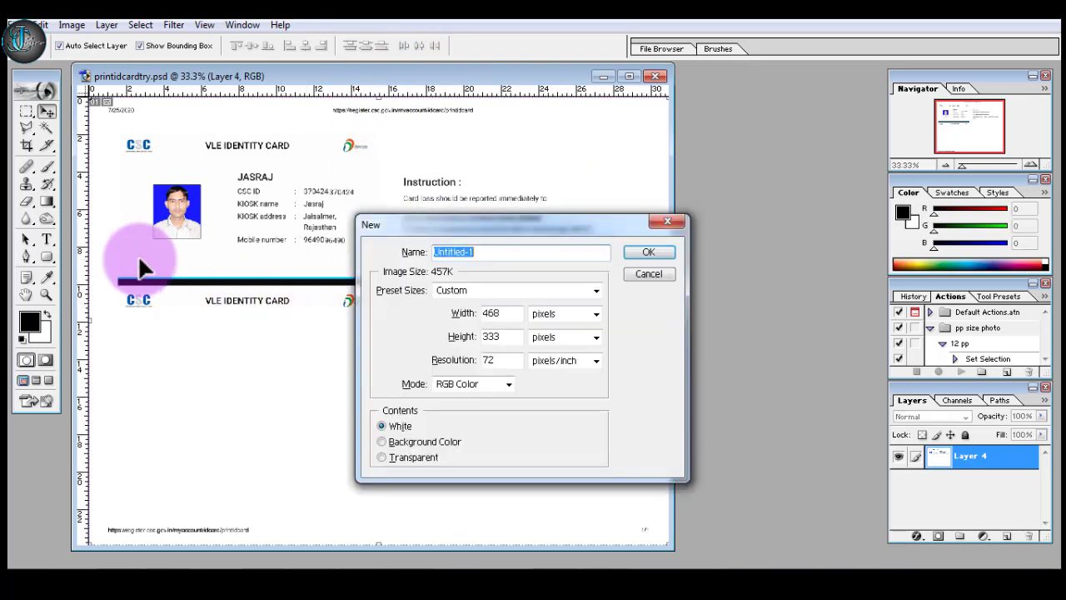
left_click(491, 290)
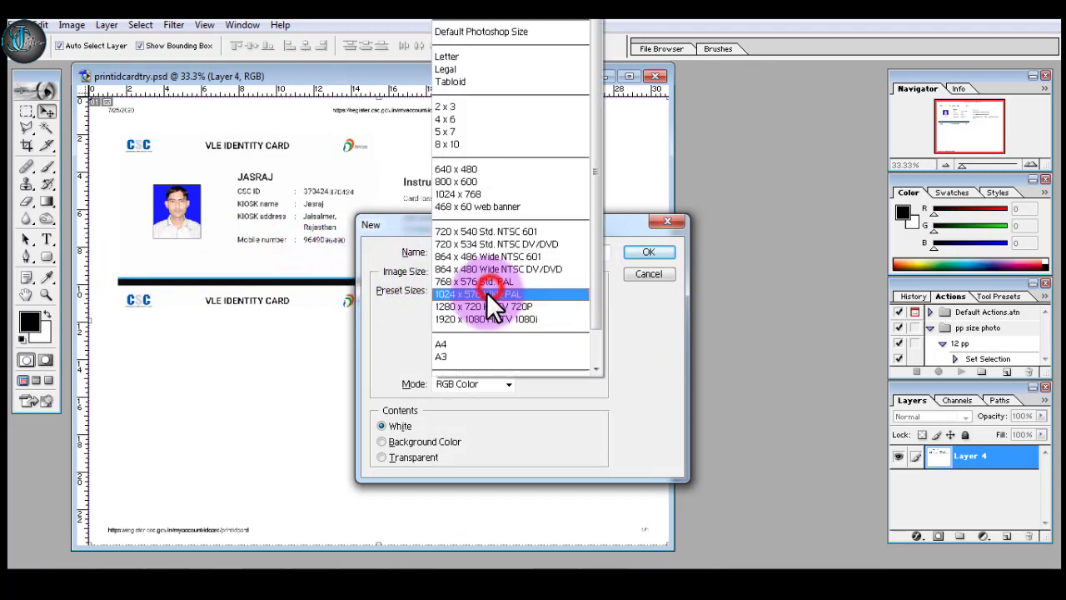
left_click(466, 121)
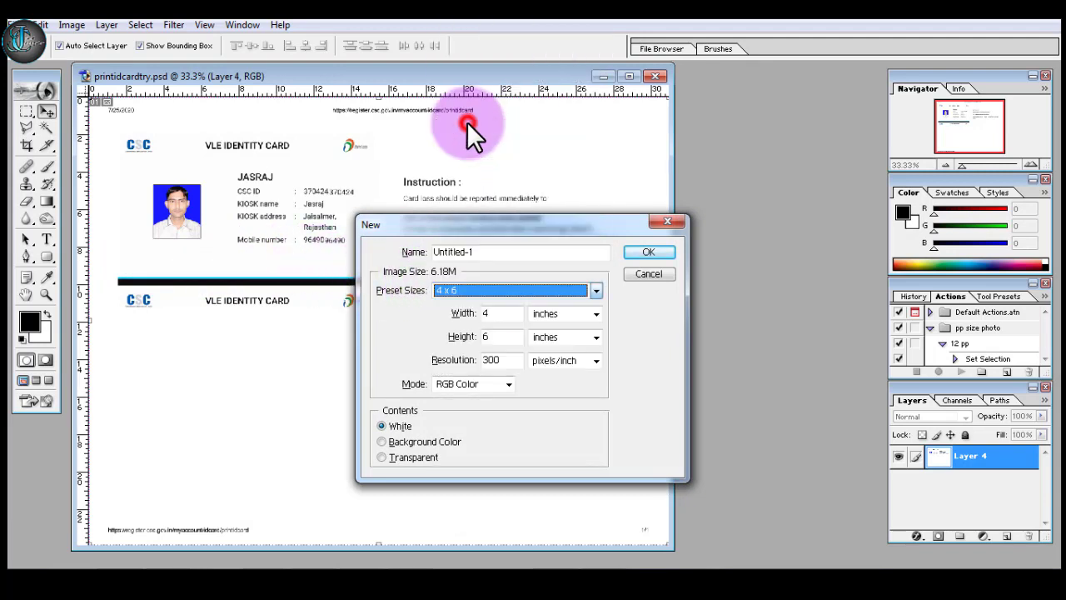
left_click(642, 252)
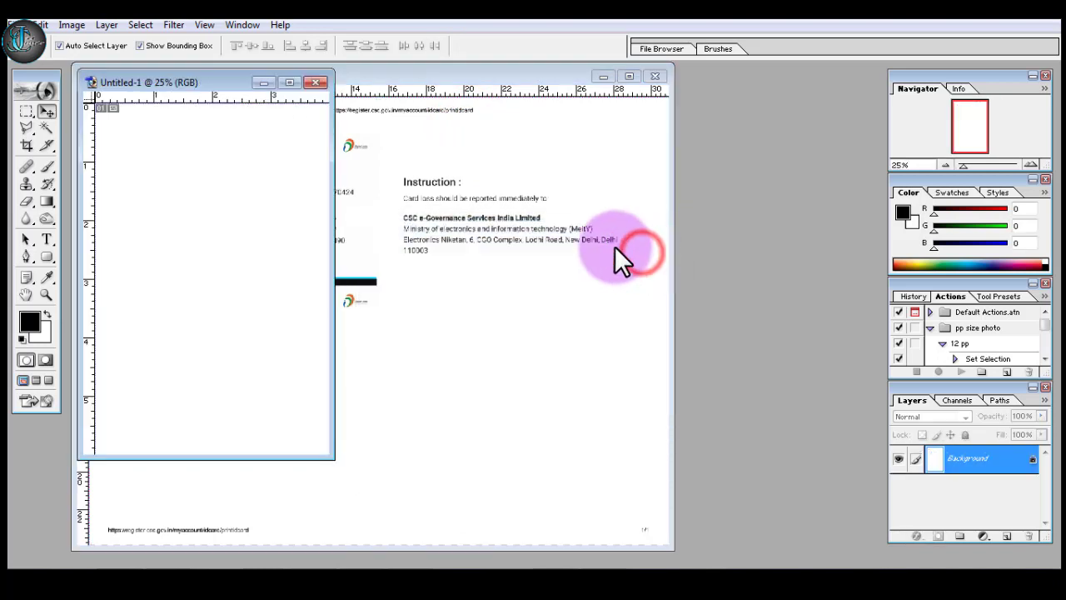
left_click_drag(182, 81, 629, 132)
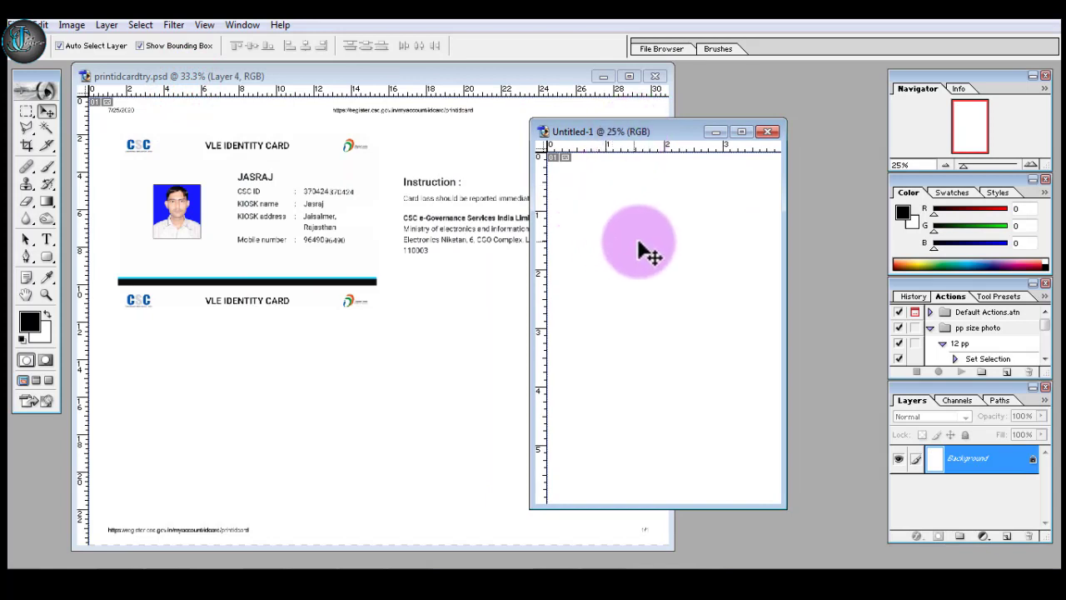
left_click(640, 241)
key("ctrl+0")
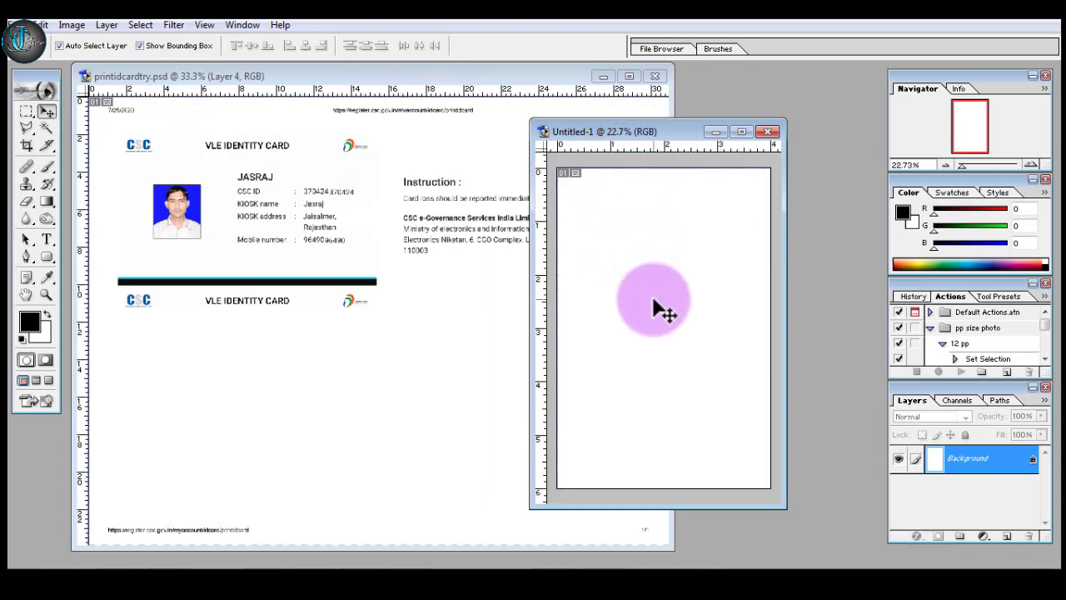
left_click_drag(593, 130, 641, 123)
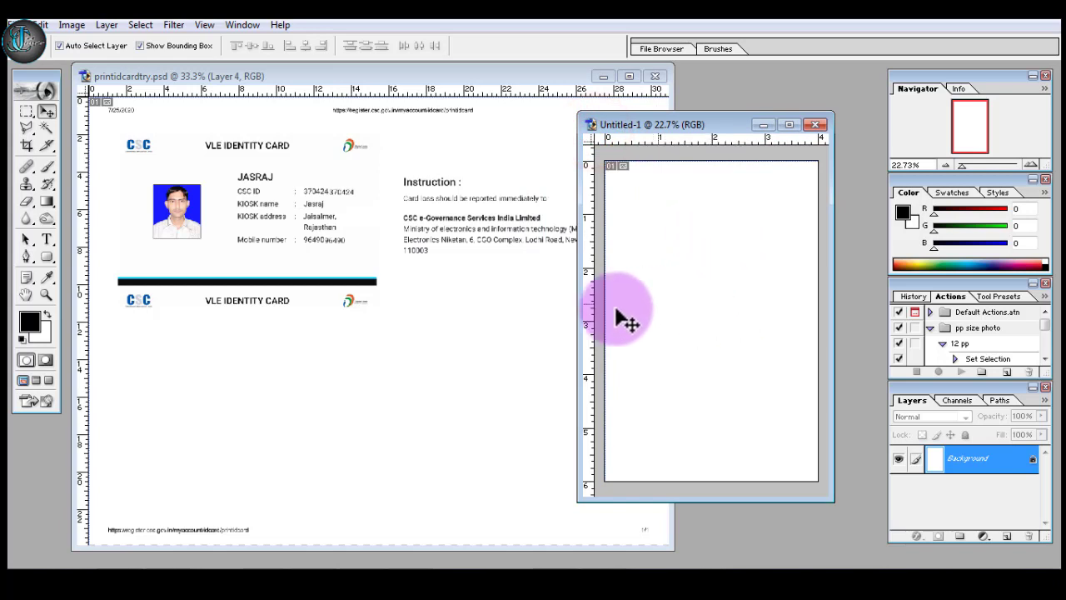
Create a second blank 4 x 6 inch document
left_click(240, 217)
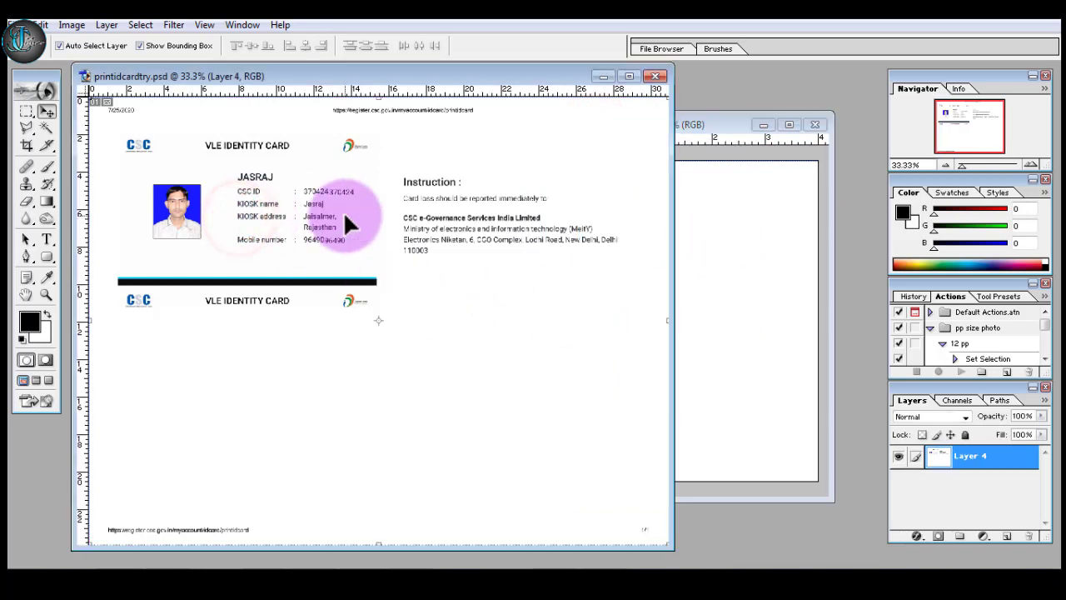
key("ctrl+n")
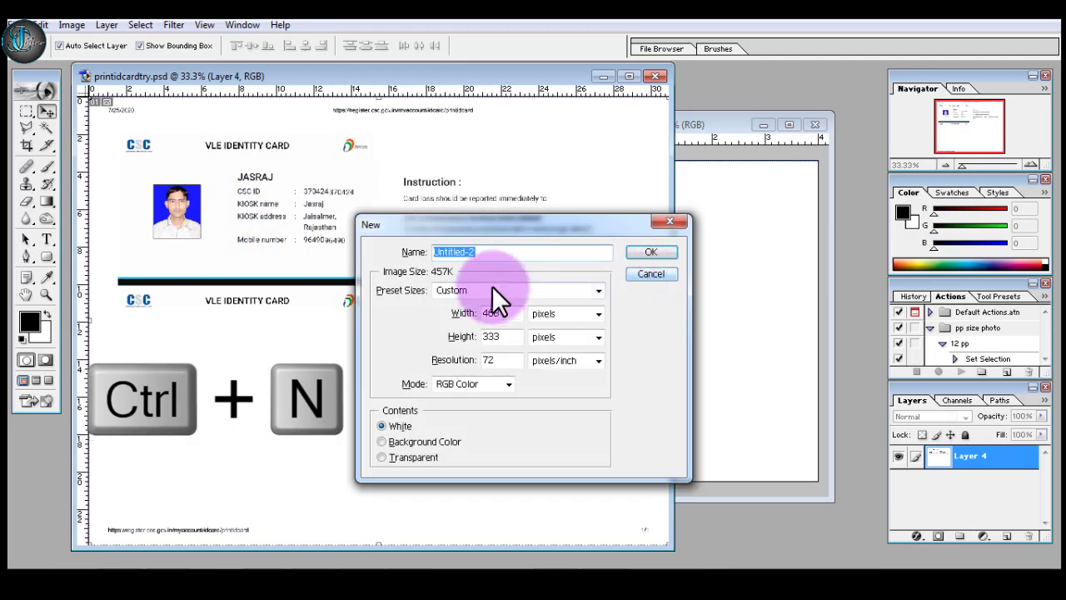
left_click(492, 286)
left_click(460, 123)
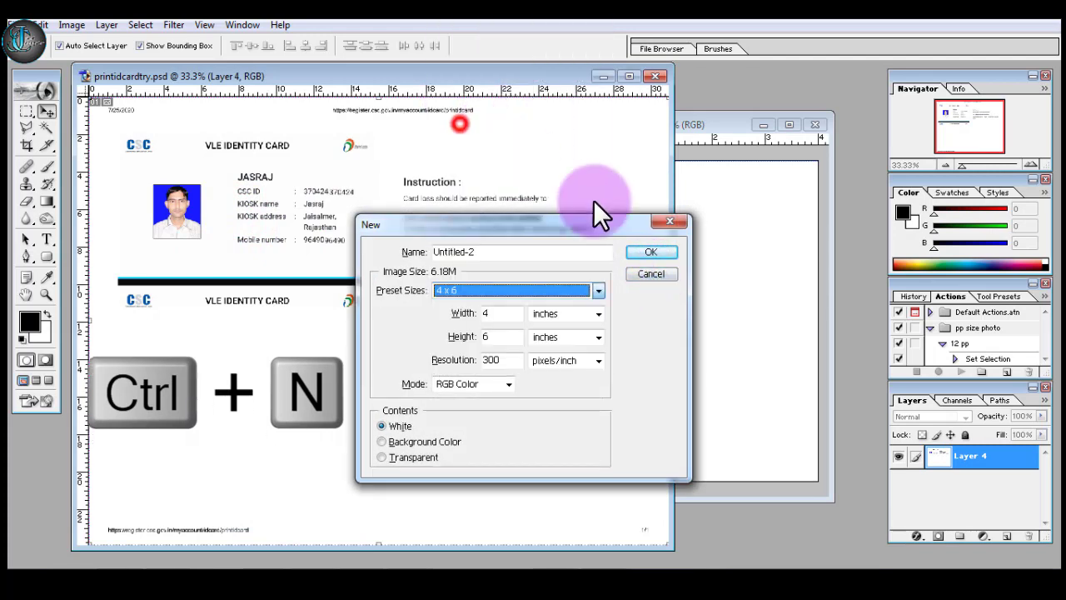
left_click(653, 252)
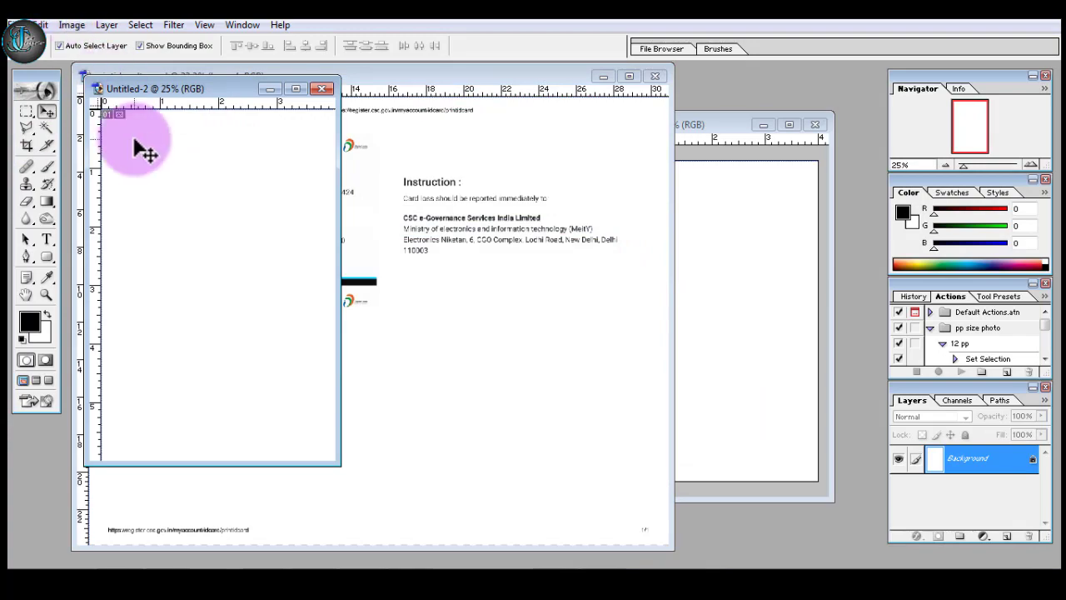
Crop the new document to an 8.5 × 5.5 cm card at 300 ppi
left_click(27, 145)
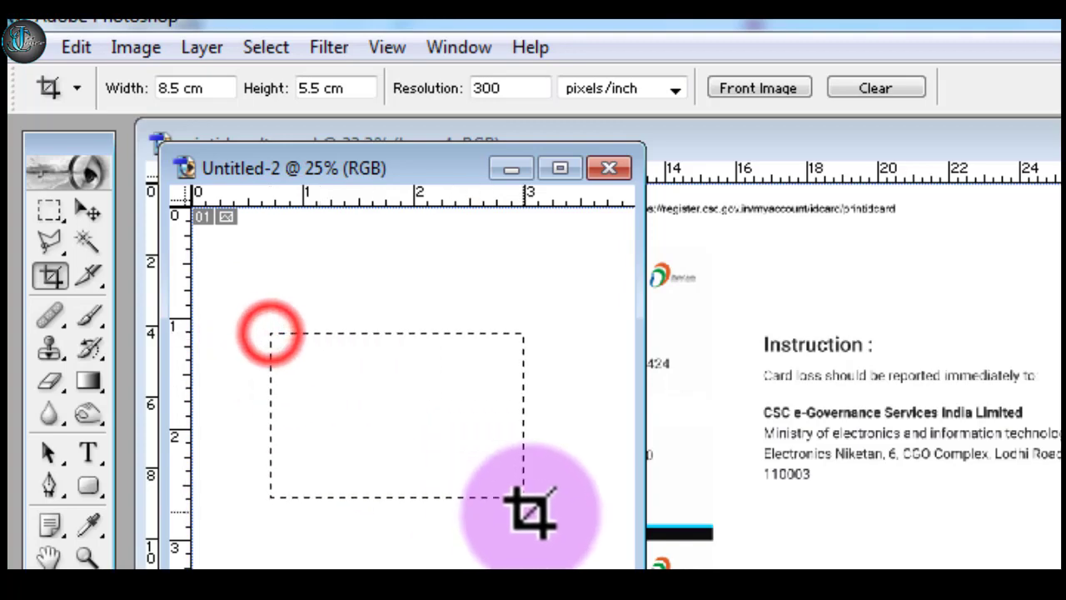
left_click_drag(269, 334, 565, 523)
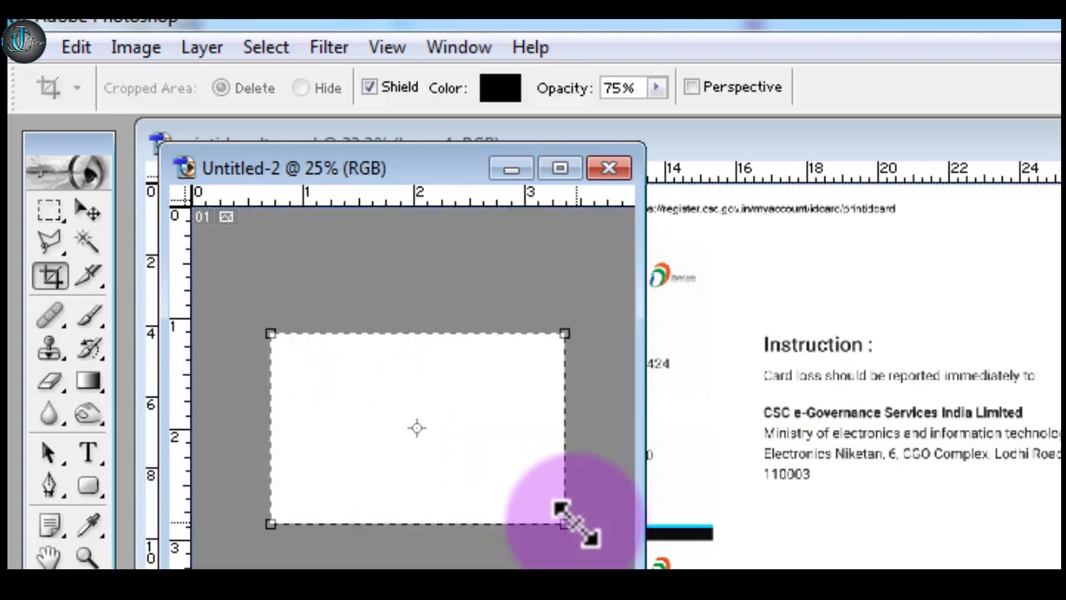
double_click(510, 423)
left_click_drag(308, 195, 833, 328)
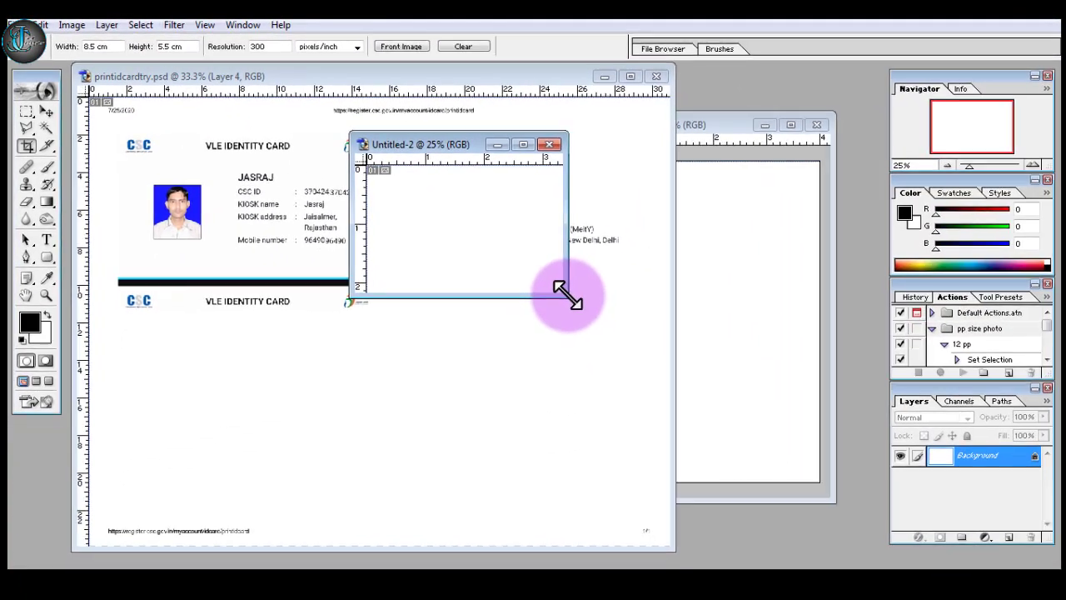
left_click_drag(566, 293, 659, 383)
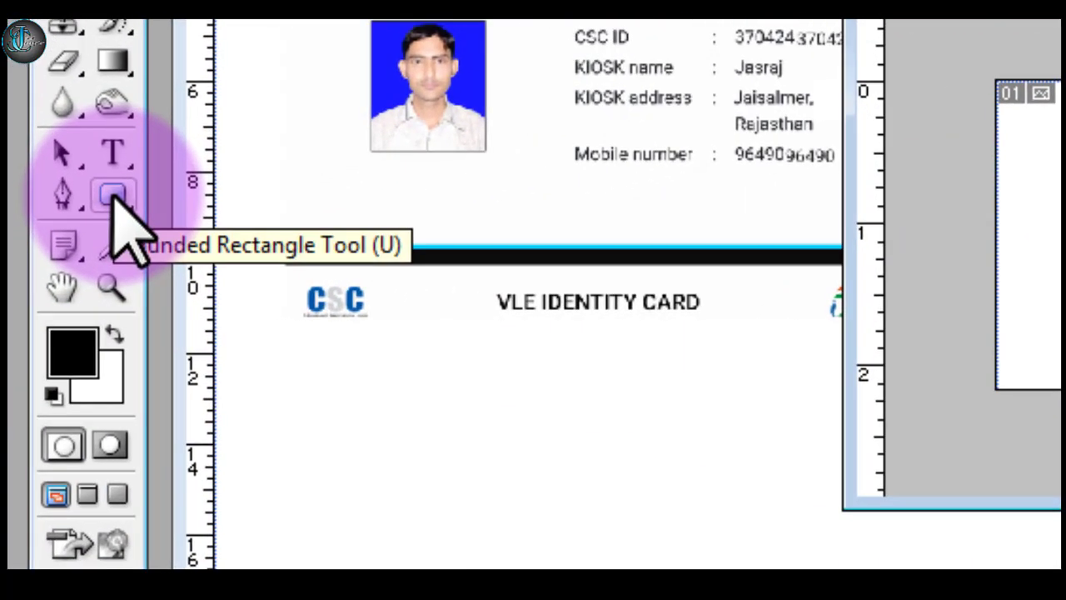
Draw a red rounded rectangle with 70 px corner radius across the whole card canvas
left_click(115, 198)
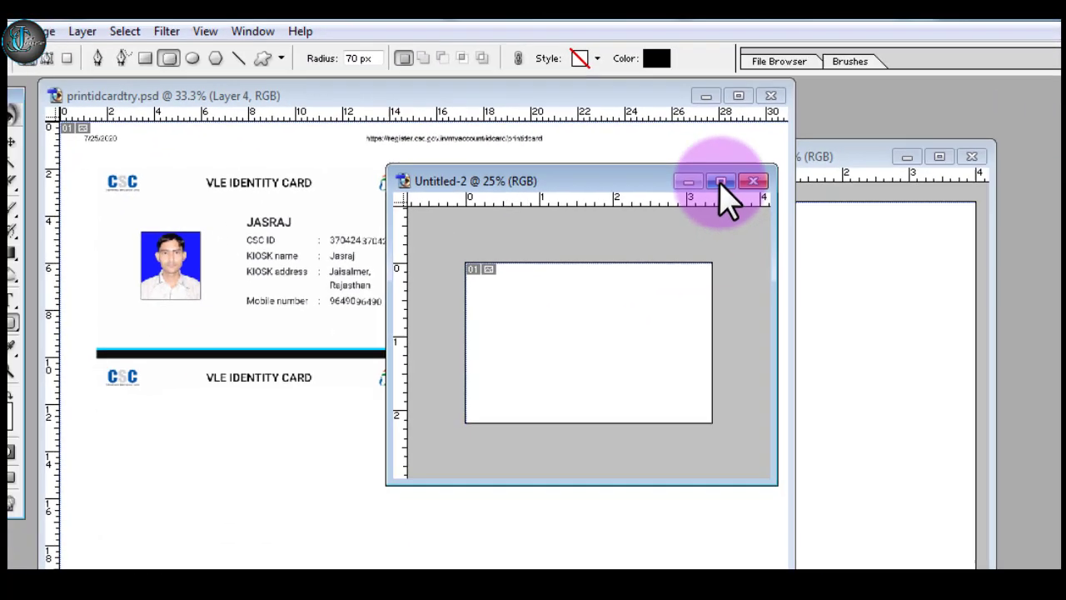
left_click(614, 146)
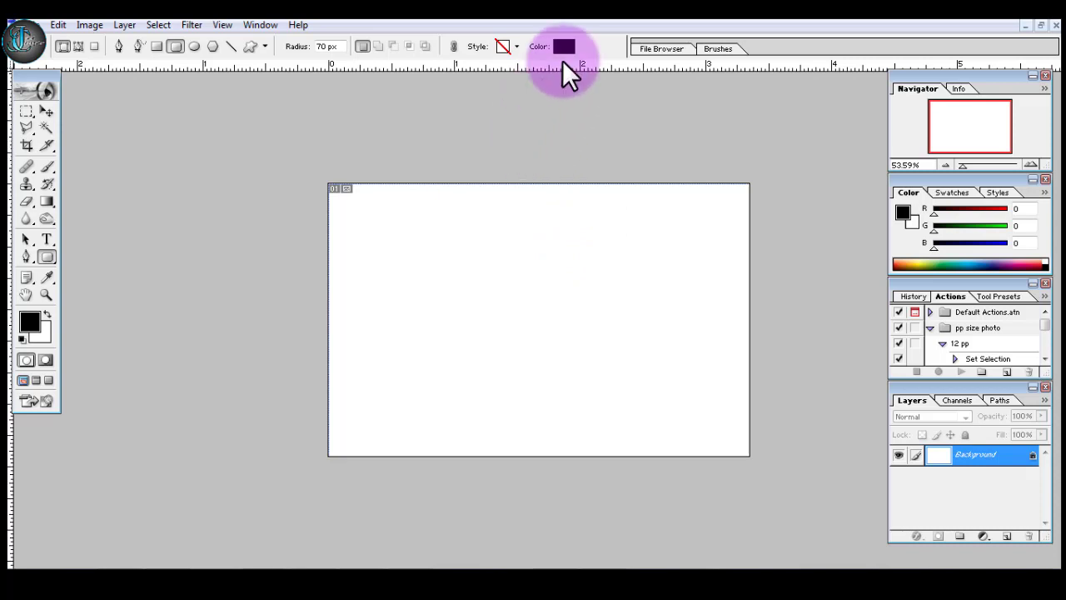
left_click(565, 48)
left_click(825, 295)
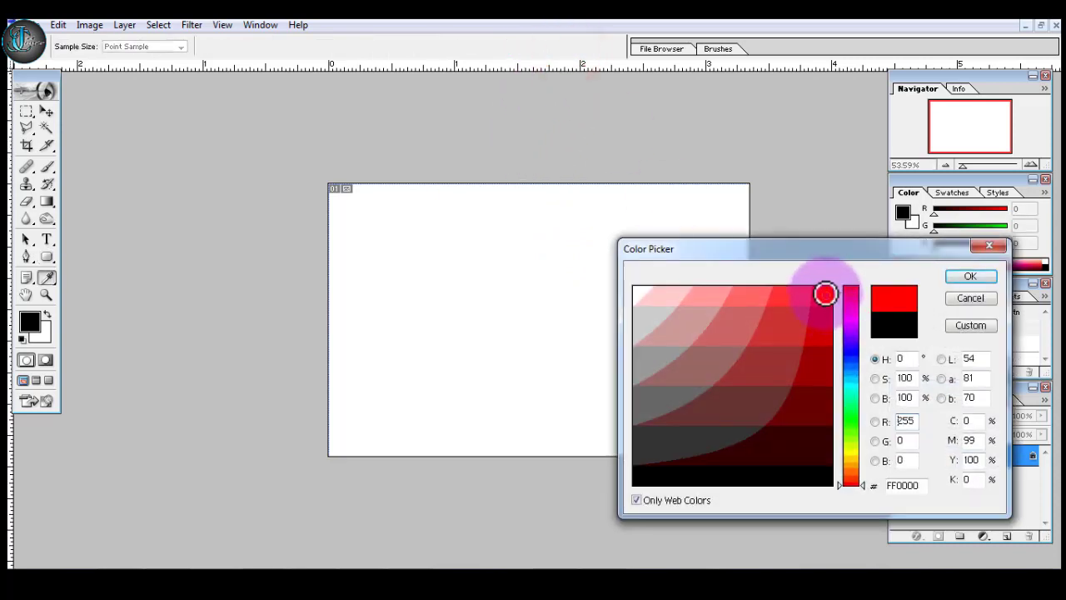
left_click(971, 276)
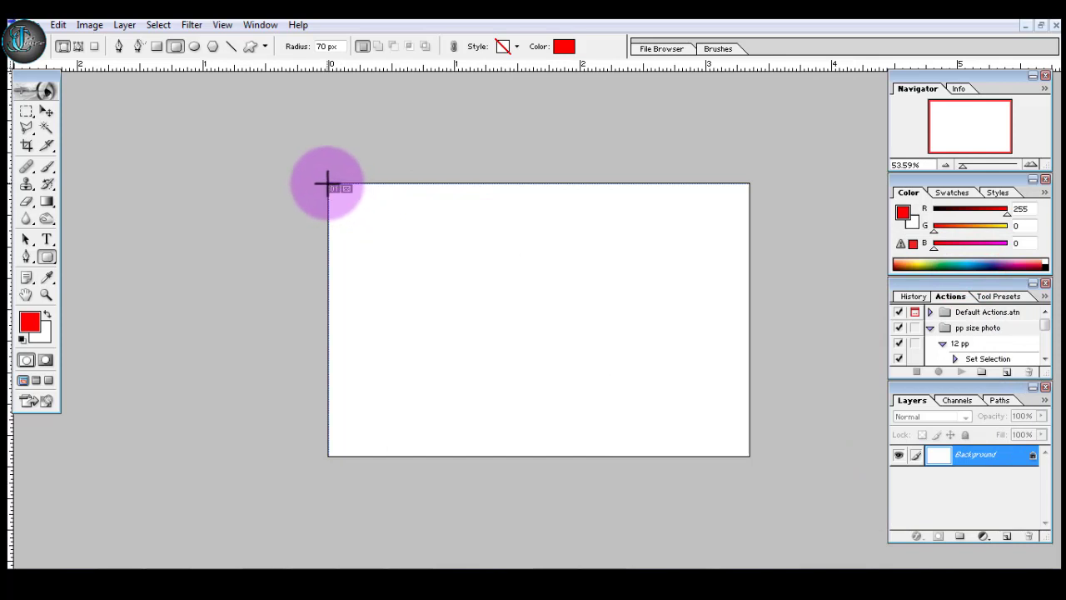
left_click_drag(329, 185, 652, 454)
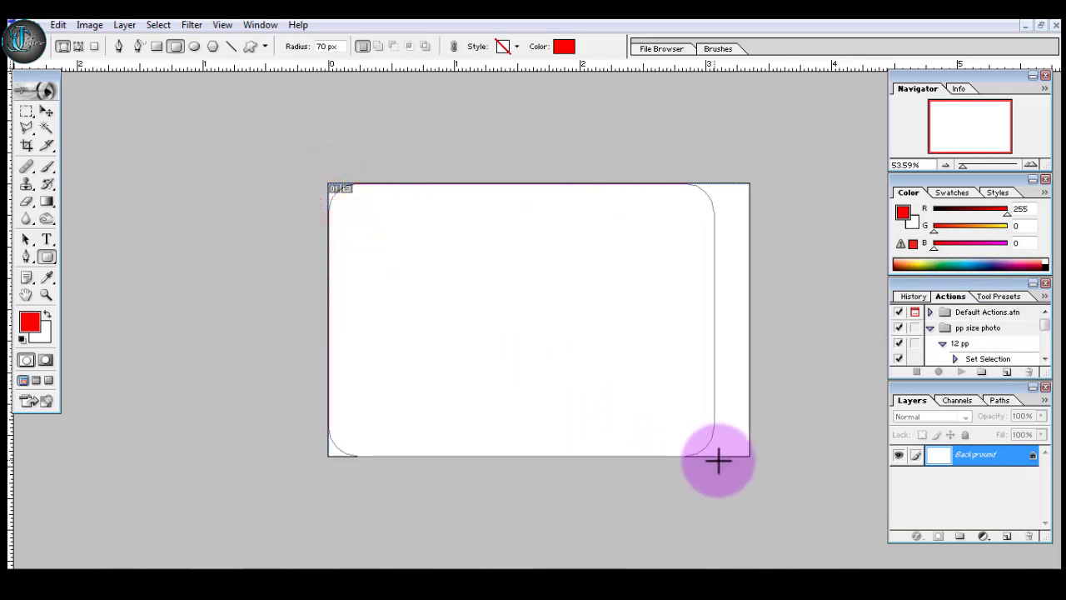
left_click_drag(652, 454, 752, 457)
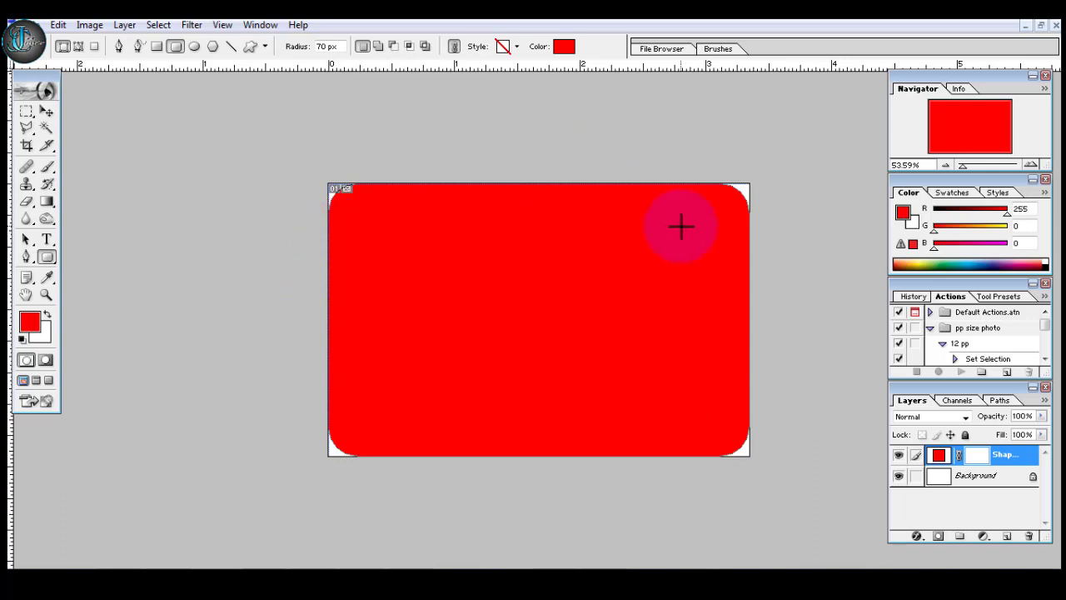
left_click(47, 108)
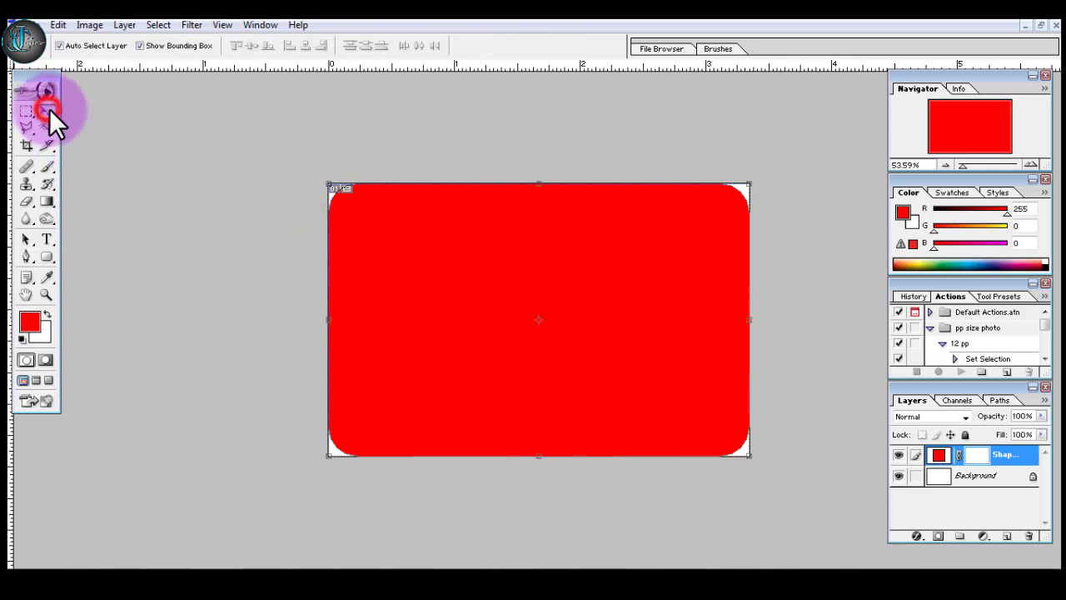
Drag the red card onto the 4 x 6 page and Alt-drag a copy below it
left_click(1040, 26)
left_click_drag(567, 146, 442, 178)
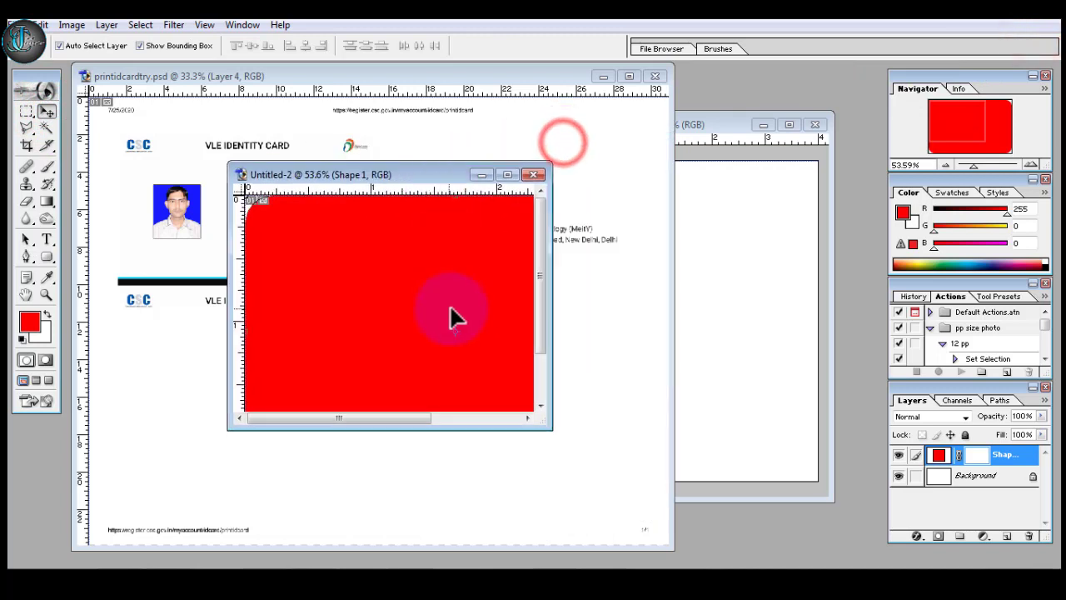
mouse_move(450, 311)
left_mouse_down()
mouse_move(752, 246)
mouse_move(727, 259)
left_mouse_up()
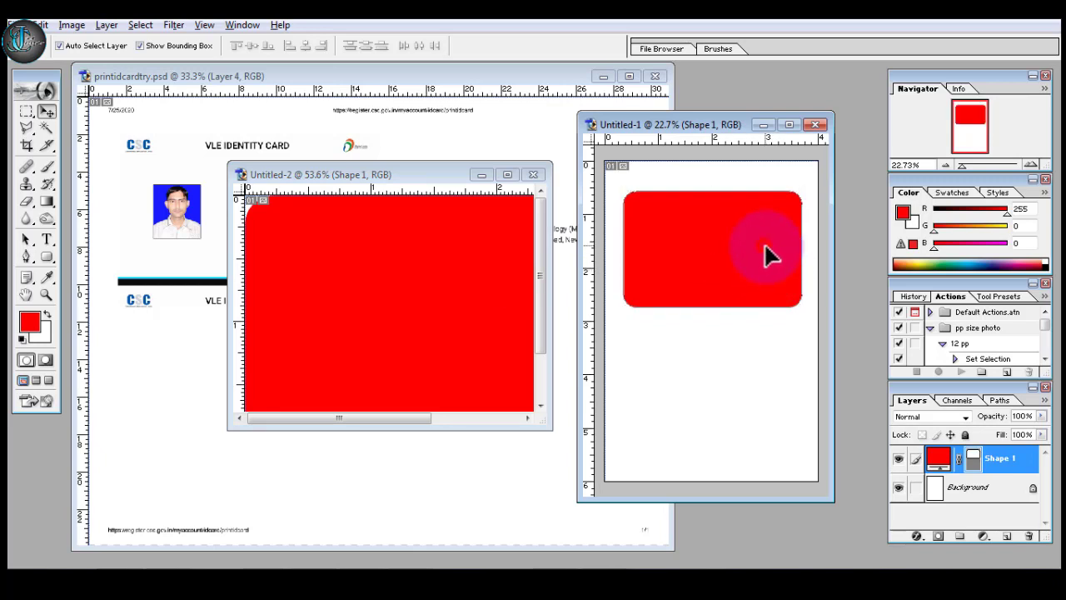
left_click_drag(766, 255, 782, 384)
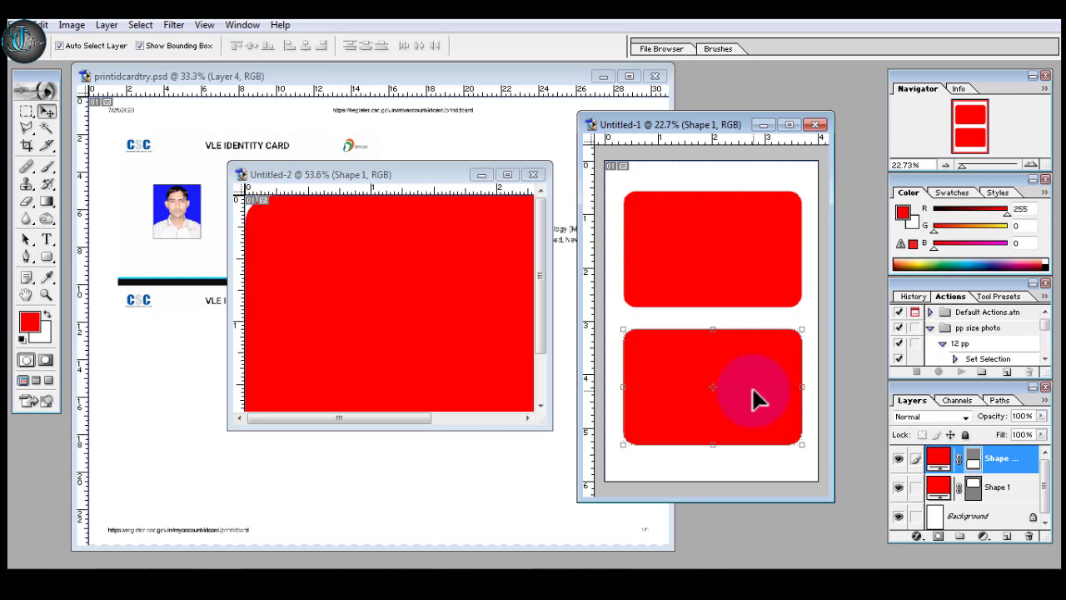
left_click(733, 236)
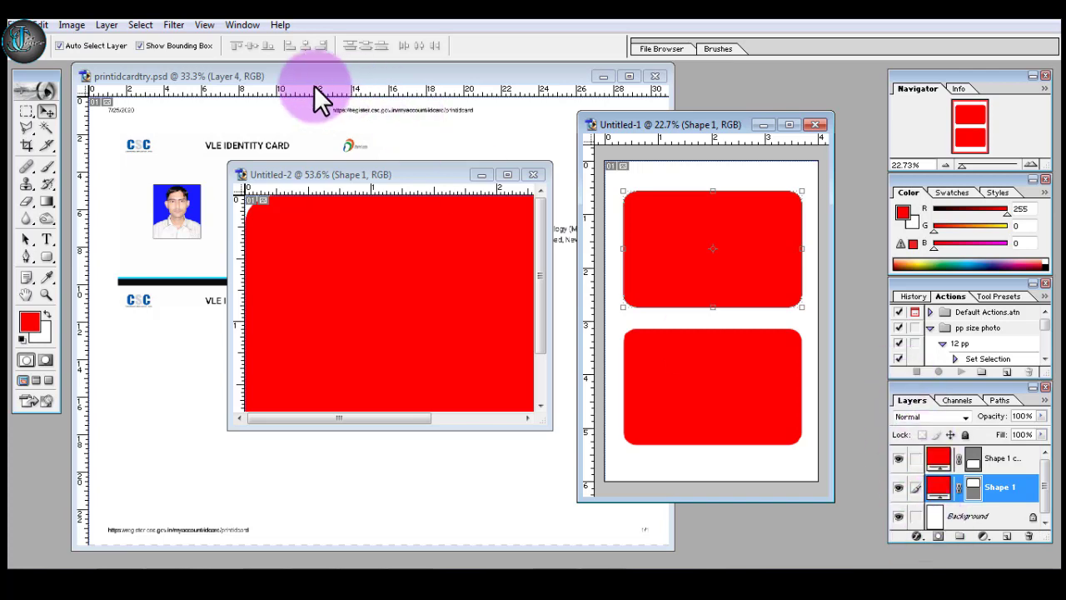
Add a dark grey Normal-mode Outer Glow, 75% opacity and 5 px, to the top card
left_click(106, 25)
mouse_move(140, 117)
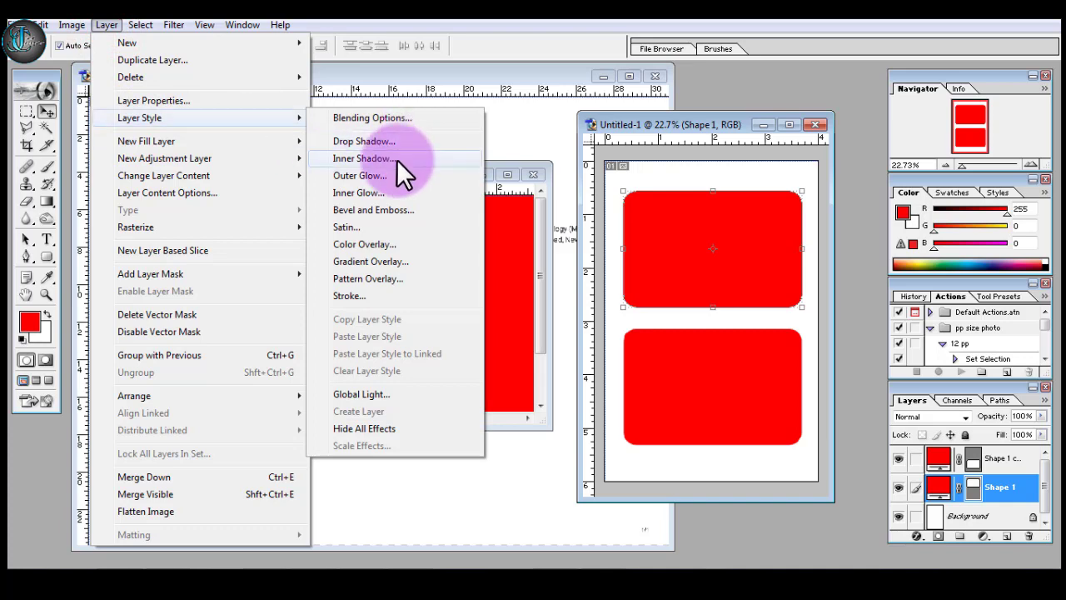
left_click(377, 175)
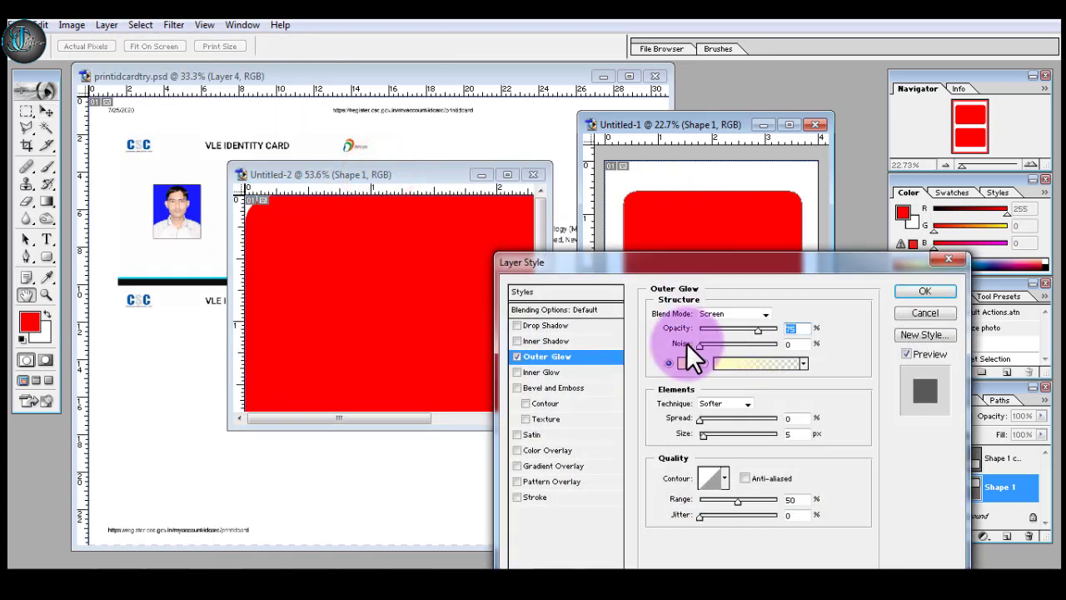
left_click(683, 363)
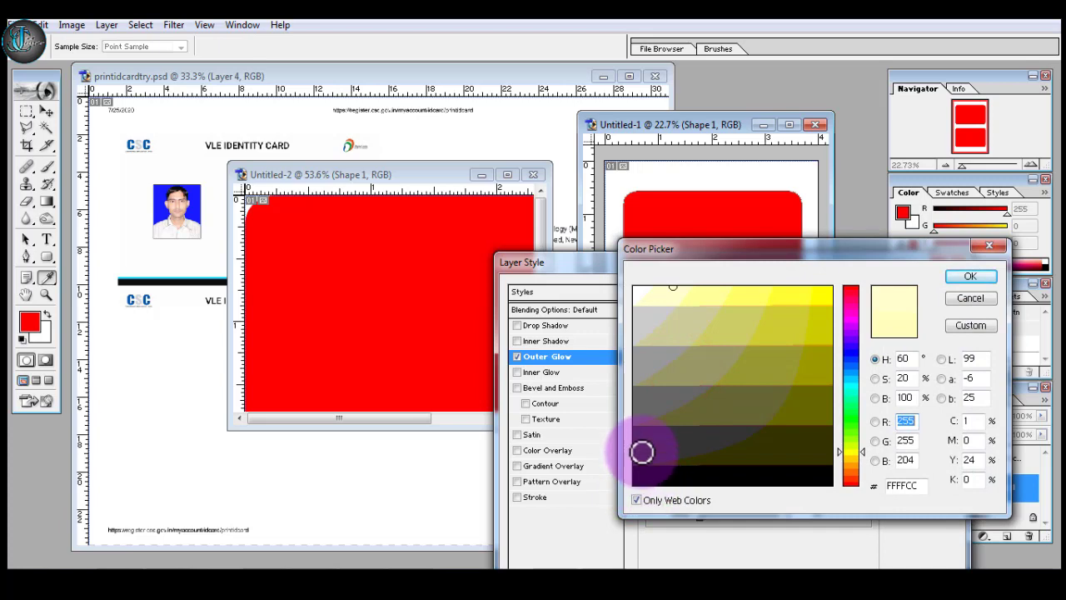
left_click(648, 441)
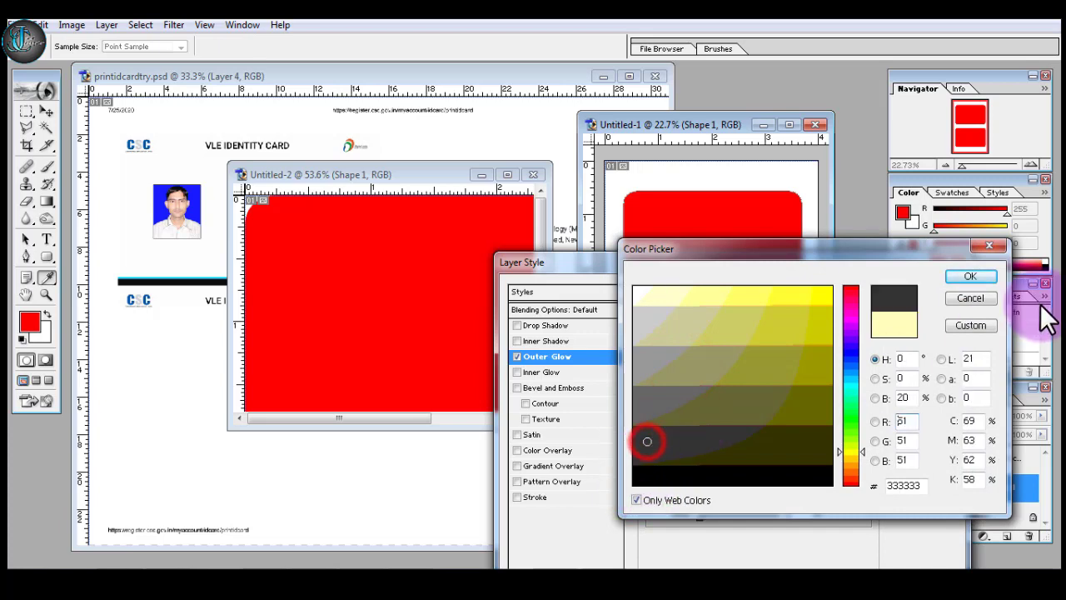
left_click(961, 275)
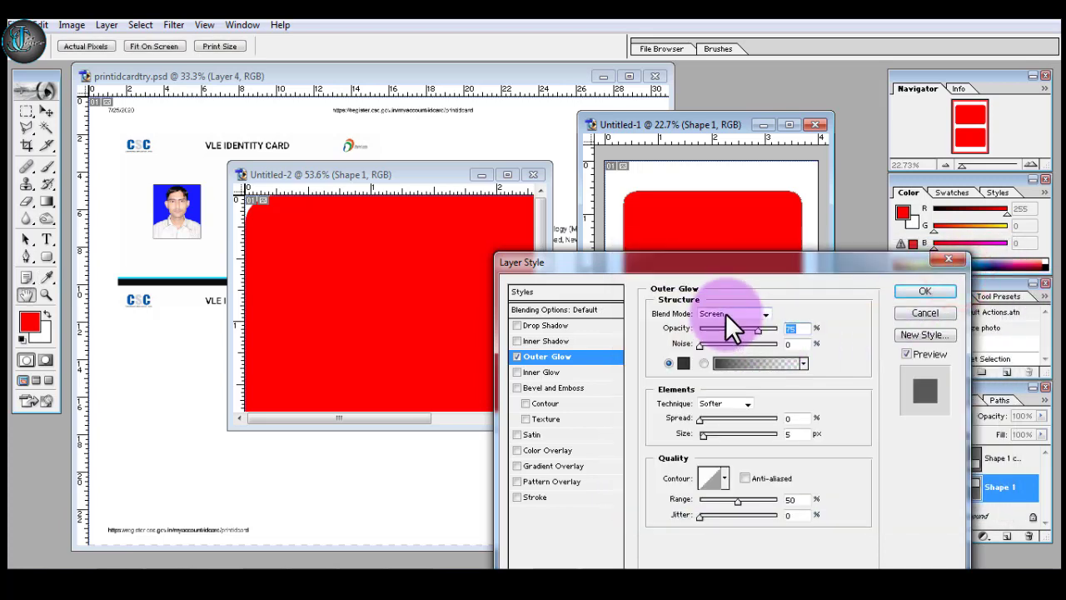
left_click(725, 313)
left_click(727, 325)
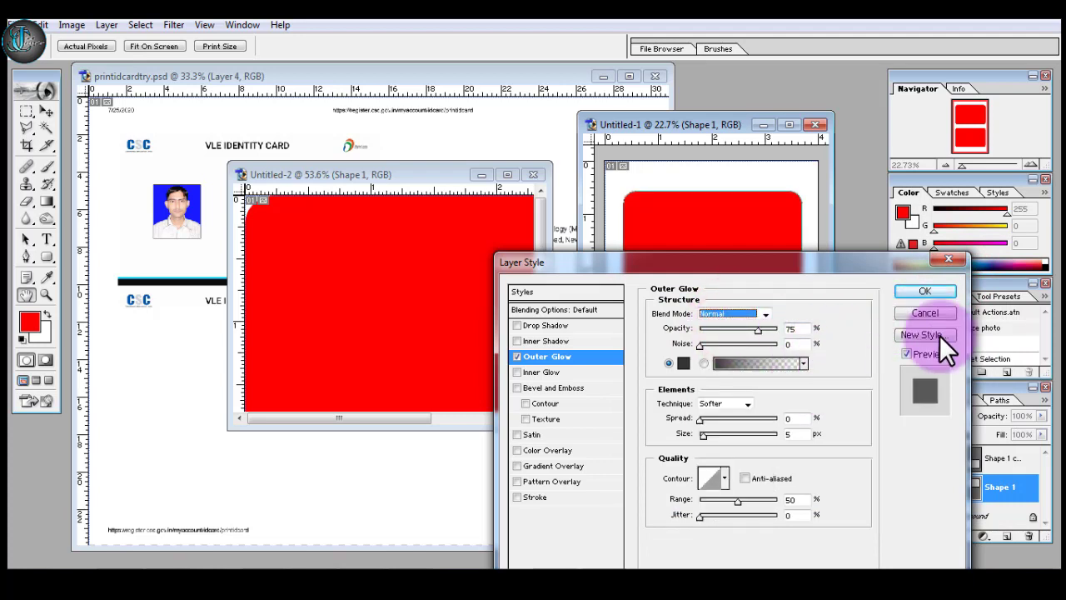
left_click(923, 294)
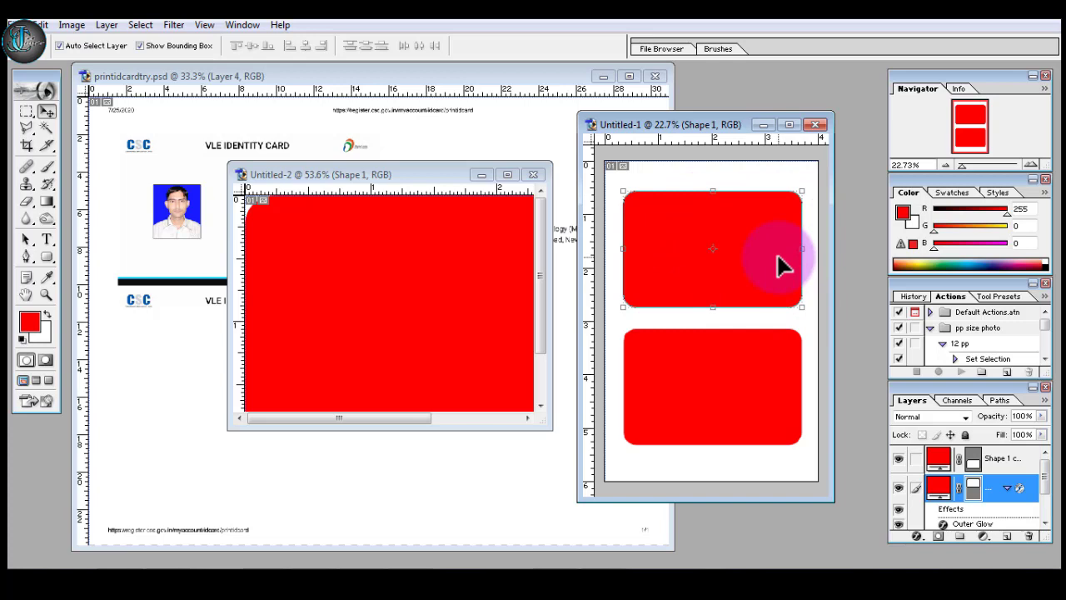
Give Shape 1 copy an Outer Glow in colour 333333 with Normal blend mode
left_click(708, 375)
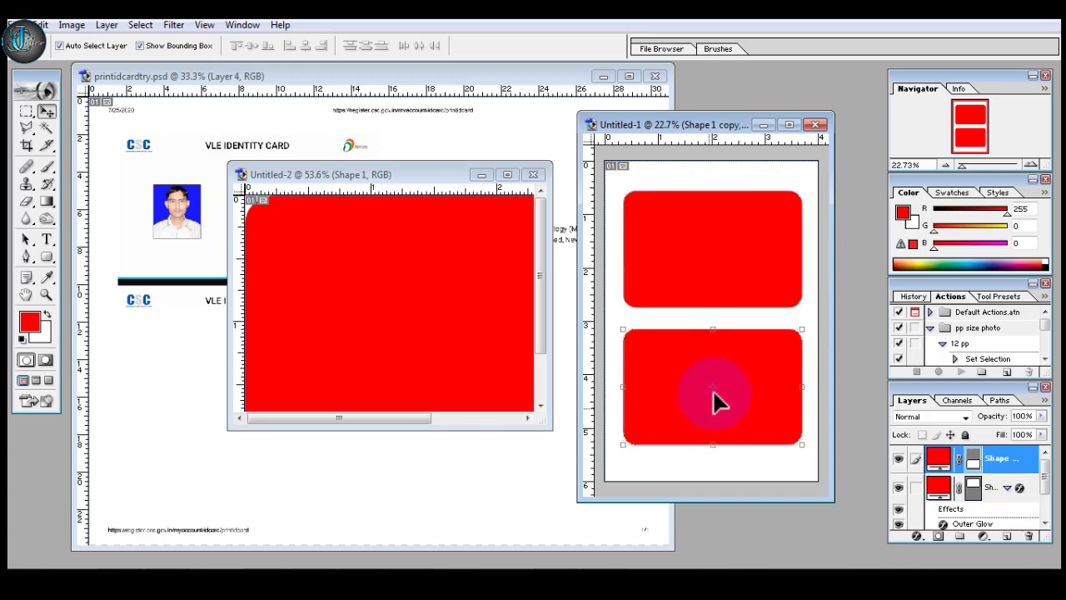
left_click(107, 25)
mouse_move(139, 117)
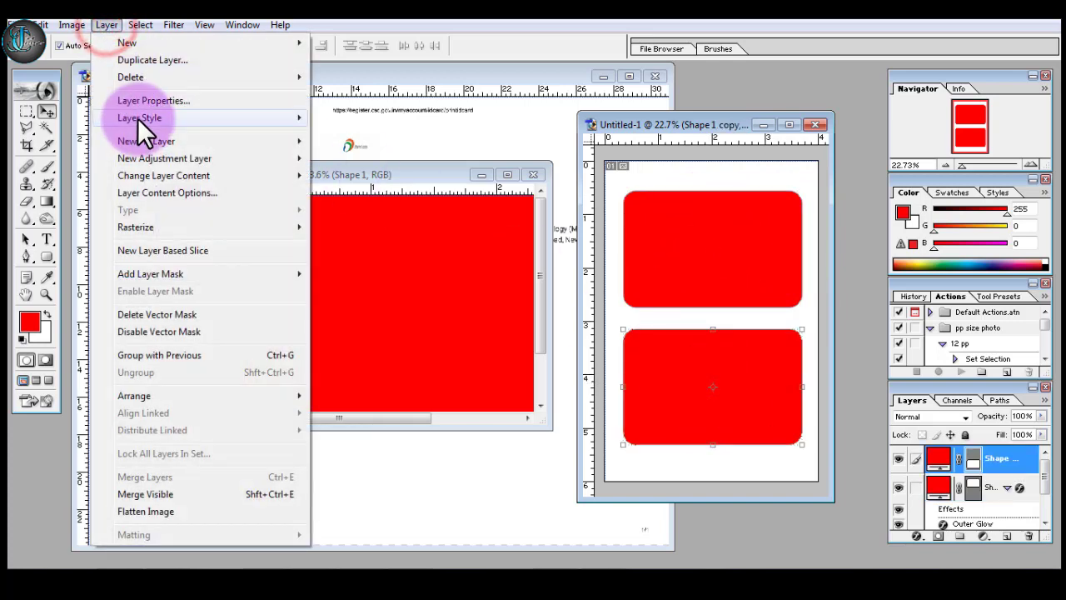
left_click(360, 177)
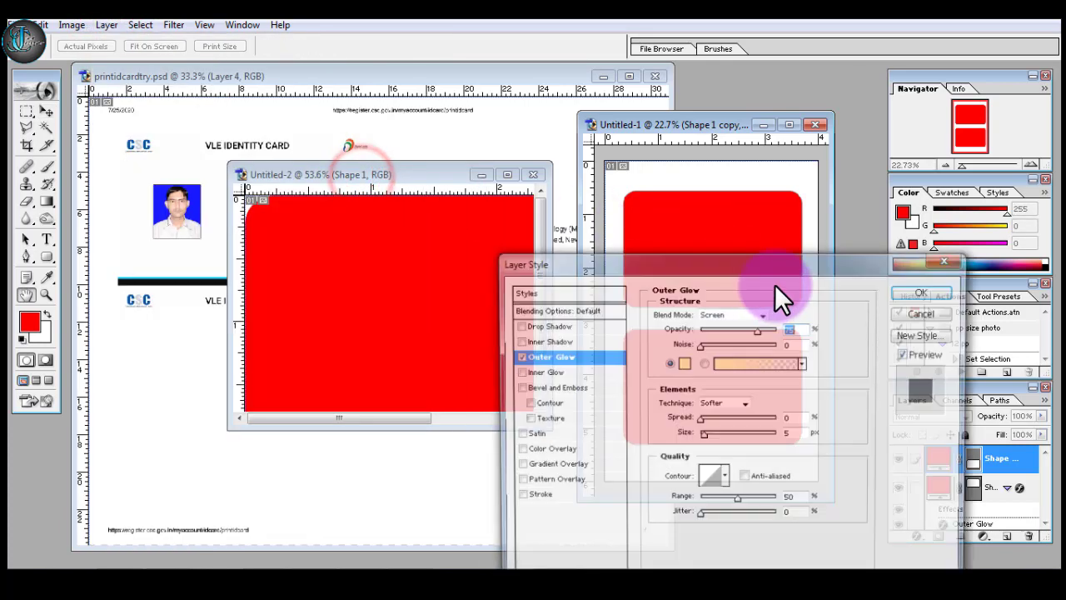
left_click(685, 364)
left_click(644, 446)
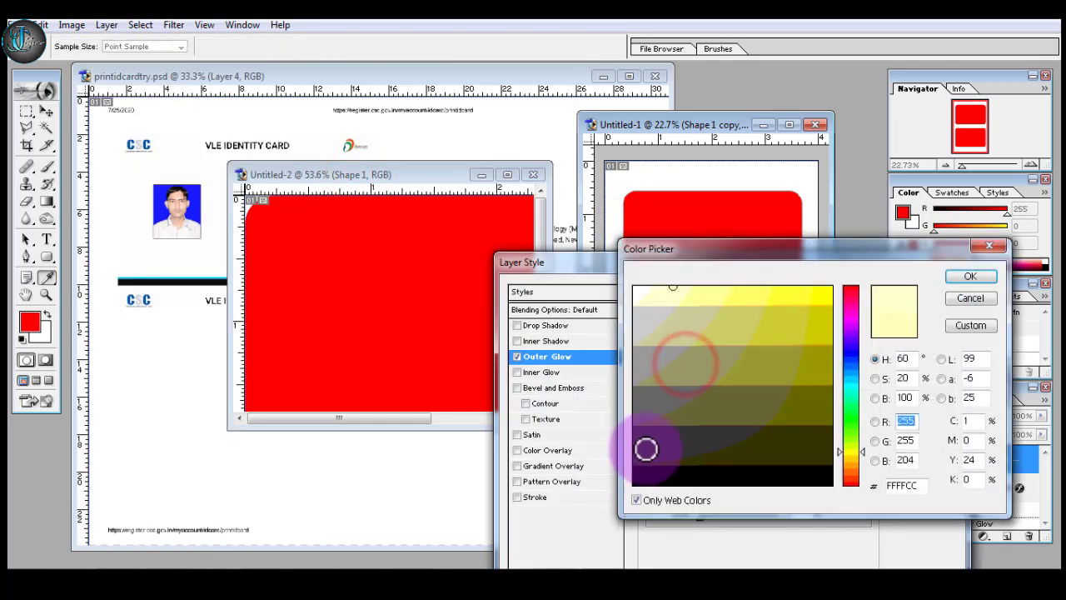
left_click(956, 277)
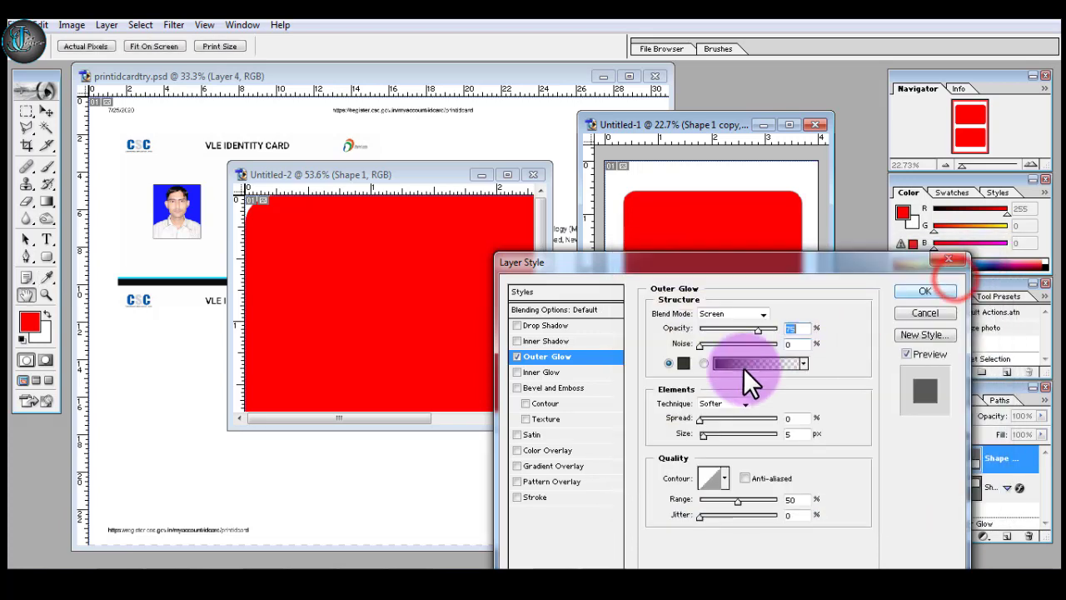
left_click(738, 314)
left_click(738, 314)
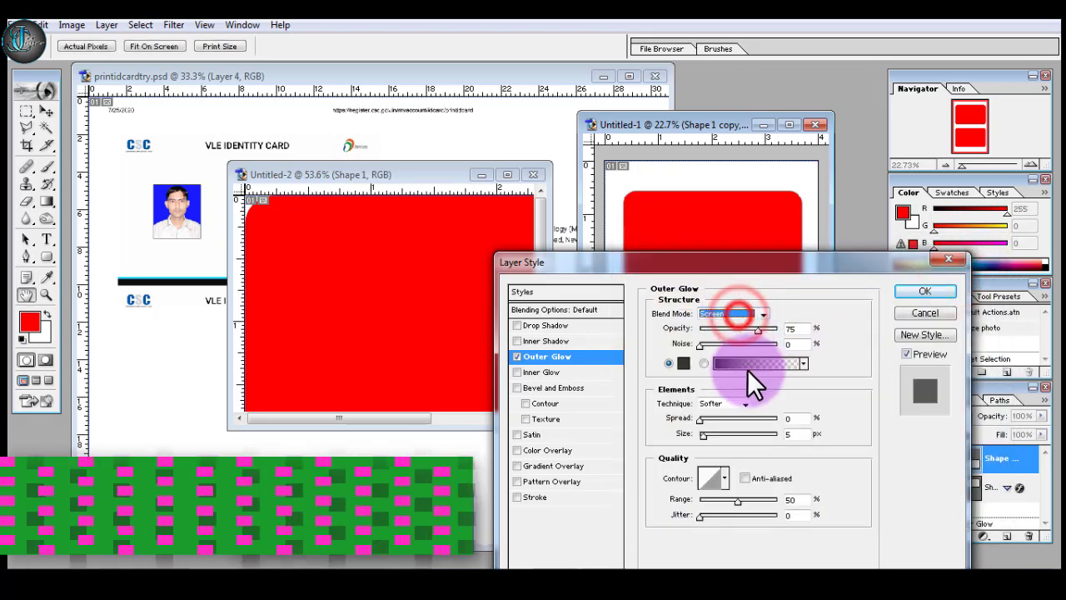
left_click(716, 313)
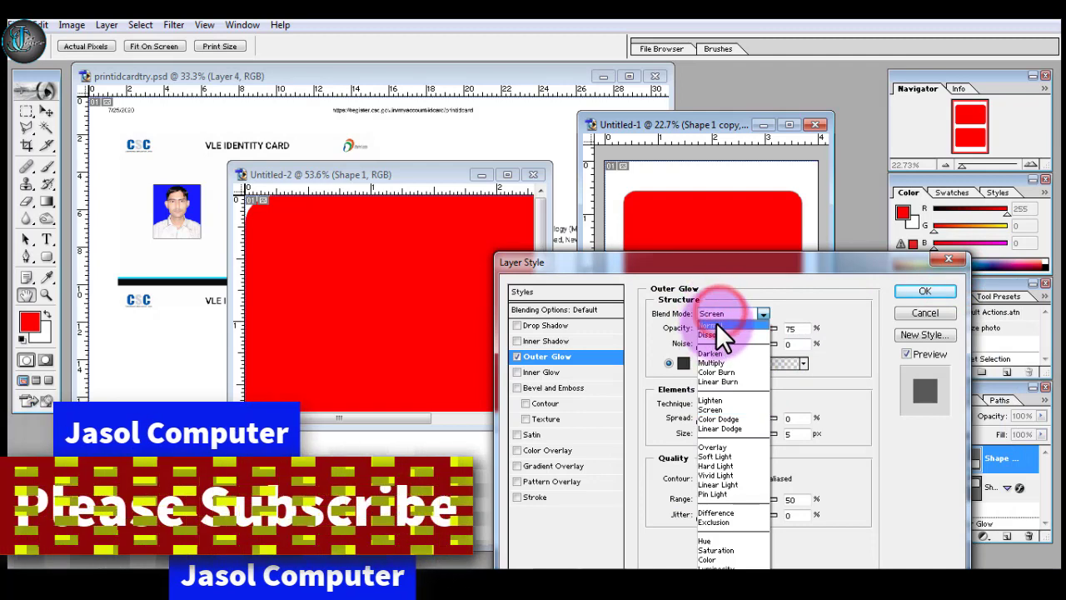
left_click(715, 324)
left_click(924, 291)
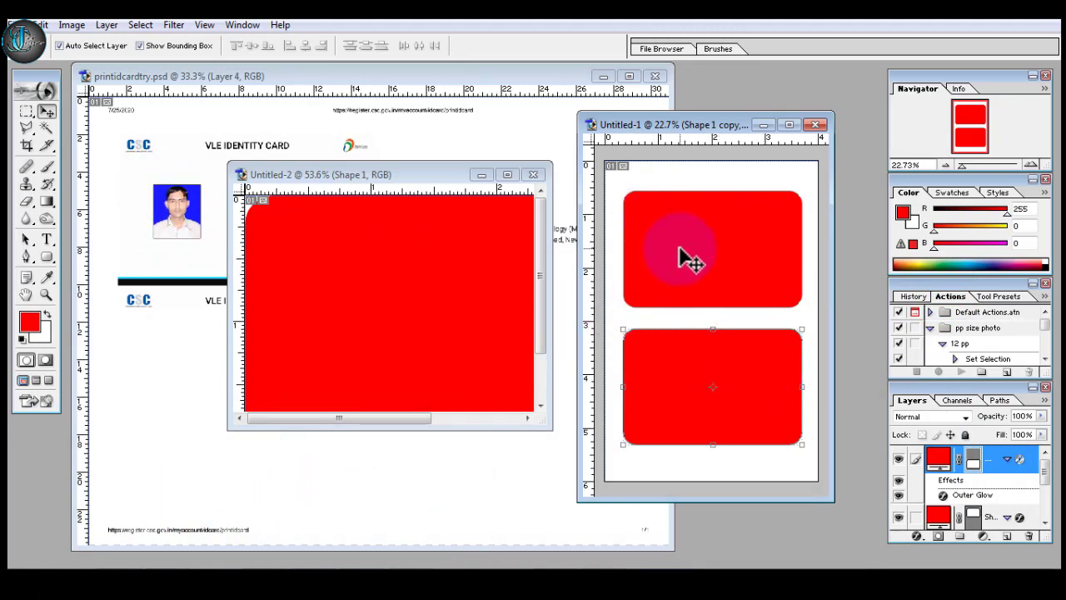
left_click(483, 176)
Marquee-select and copy the VLE ID card front from printidcardtry.psd
mouse_move(630, 126)
left_mouse_down()
mouse_move(716, 115)
mouse_move(631, 122)
left_mouse_up()
left_click(230, 239)
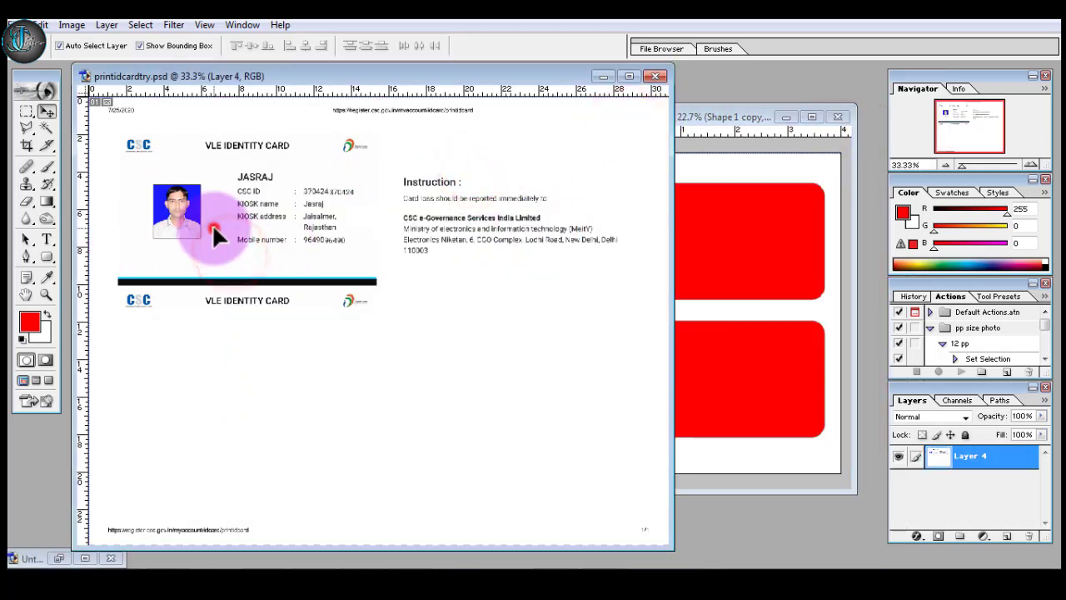
left_click(26, 111)
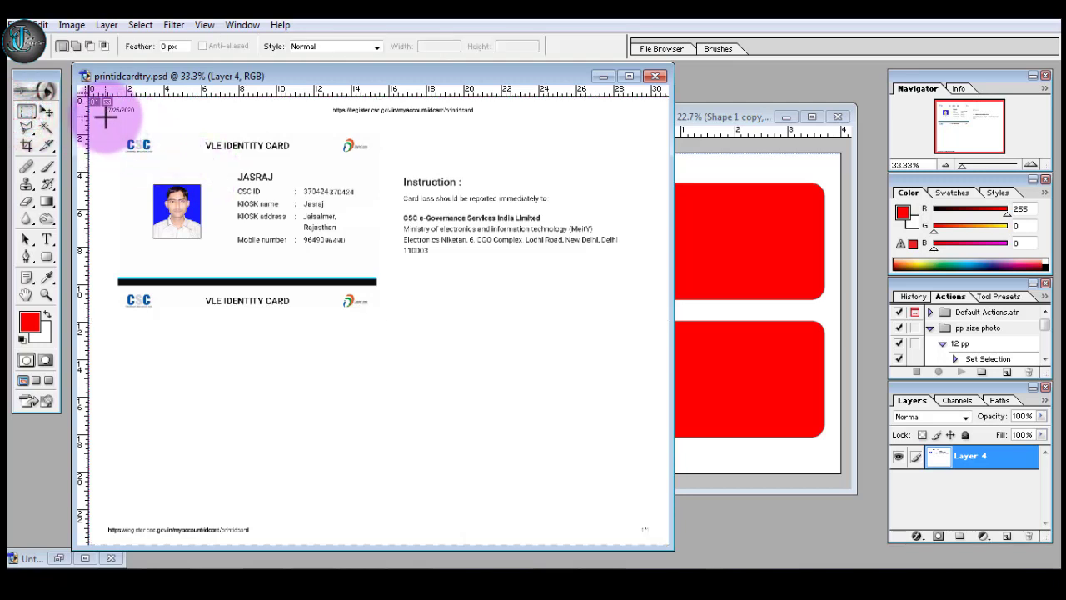
left_click_drag(105, 116, 387, 290)
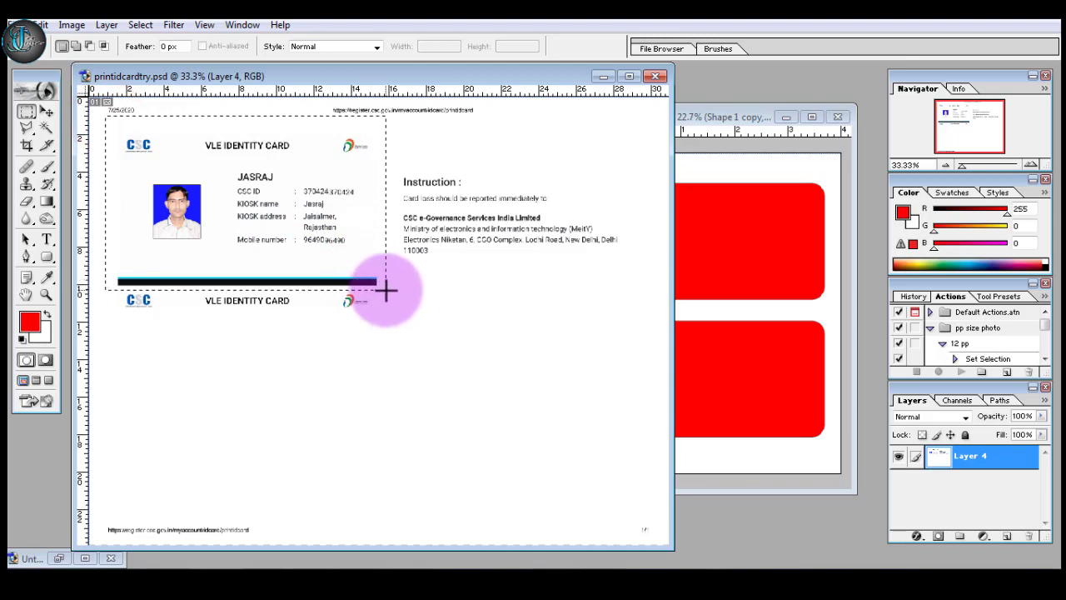
key("ctrl+c")
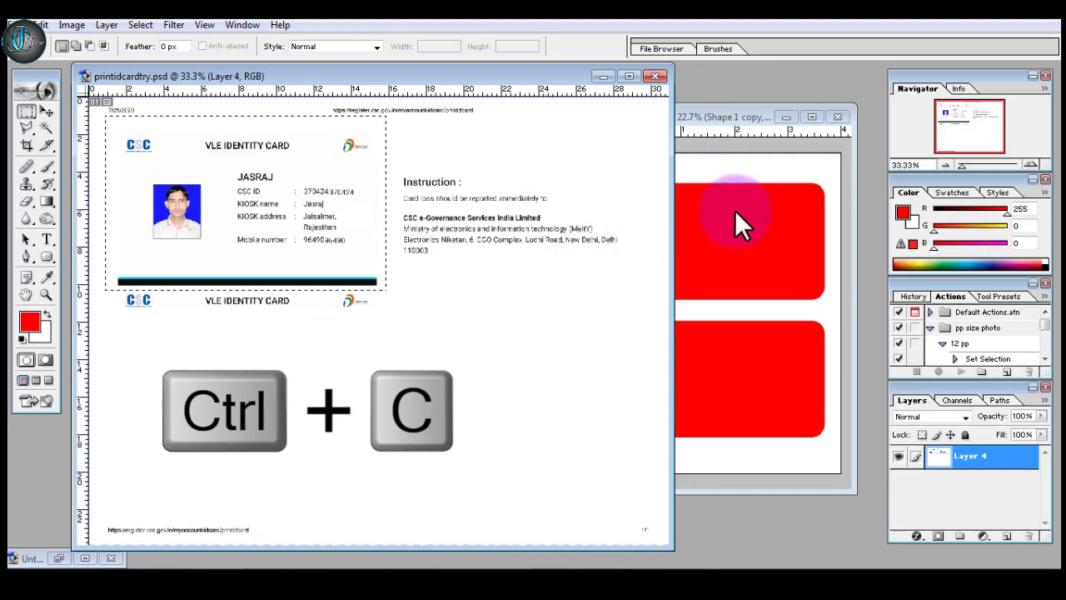
left_click(726, 115)
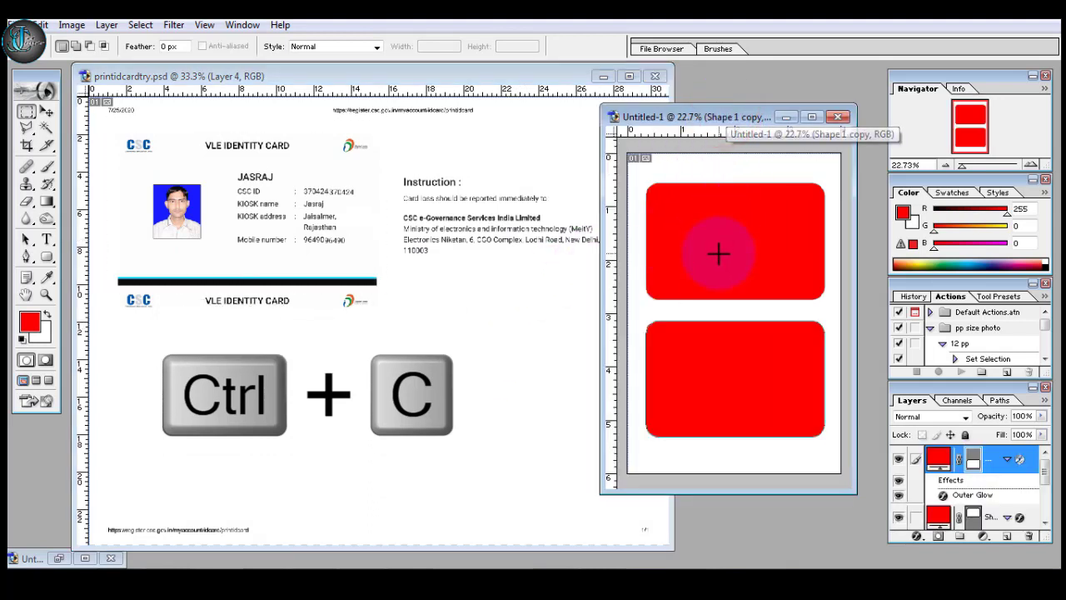
left_click(45, 111)
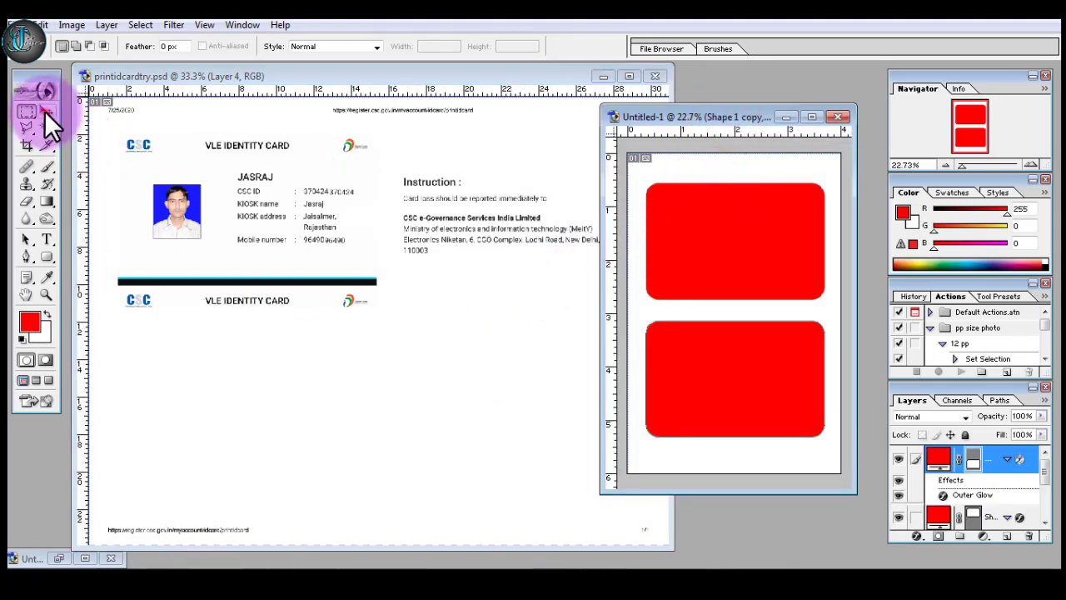
Paste the ID card front above Shape 1, move it over the top card, and clip it
left_click(744, 223)
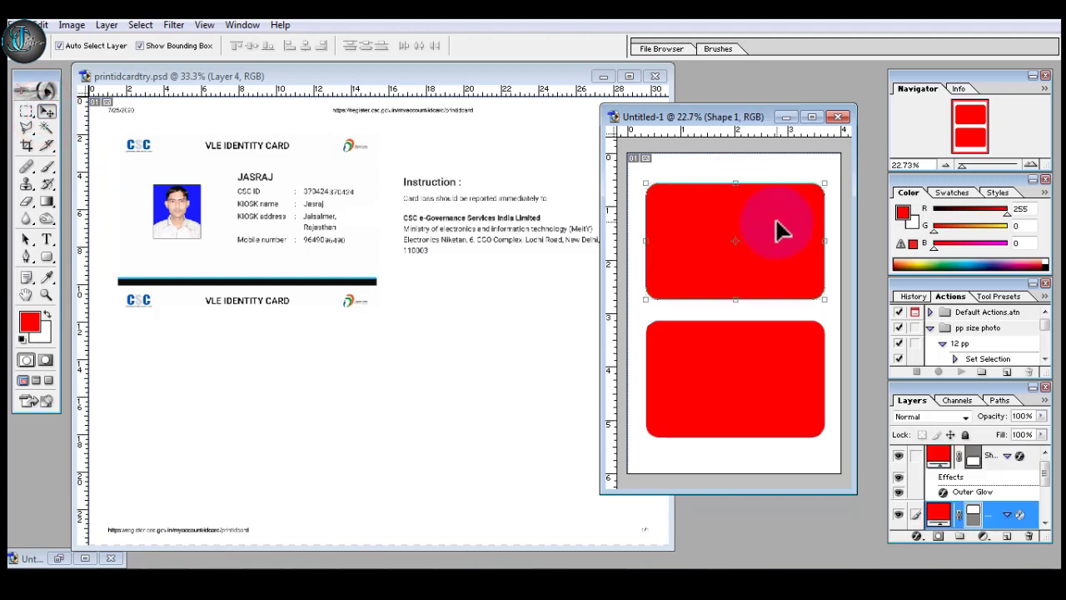
key("ctrl+v")
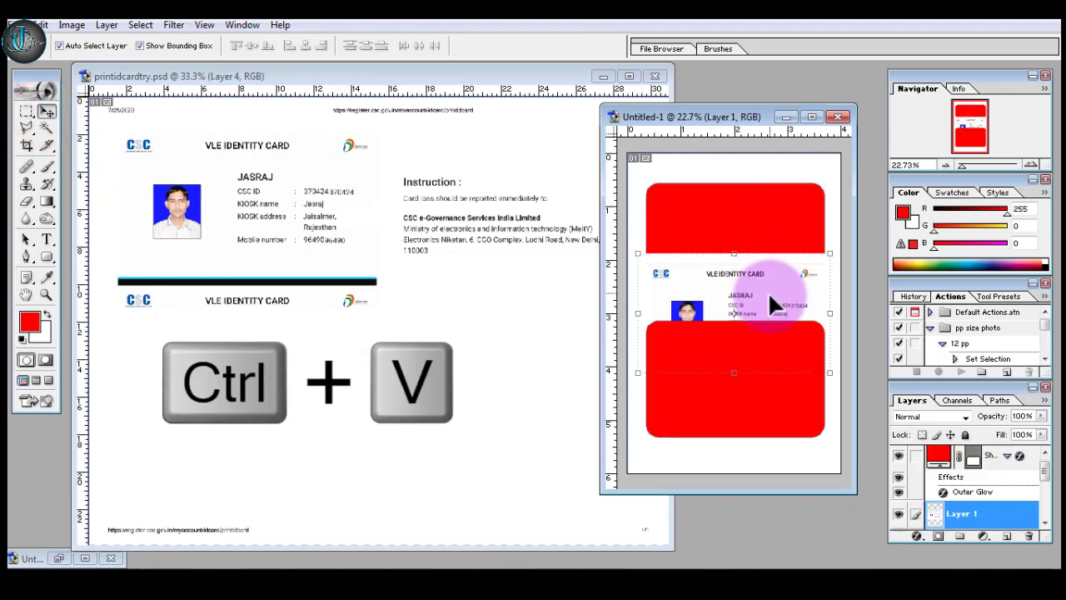
left_click_drag(769, 293, 765, 221)
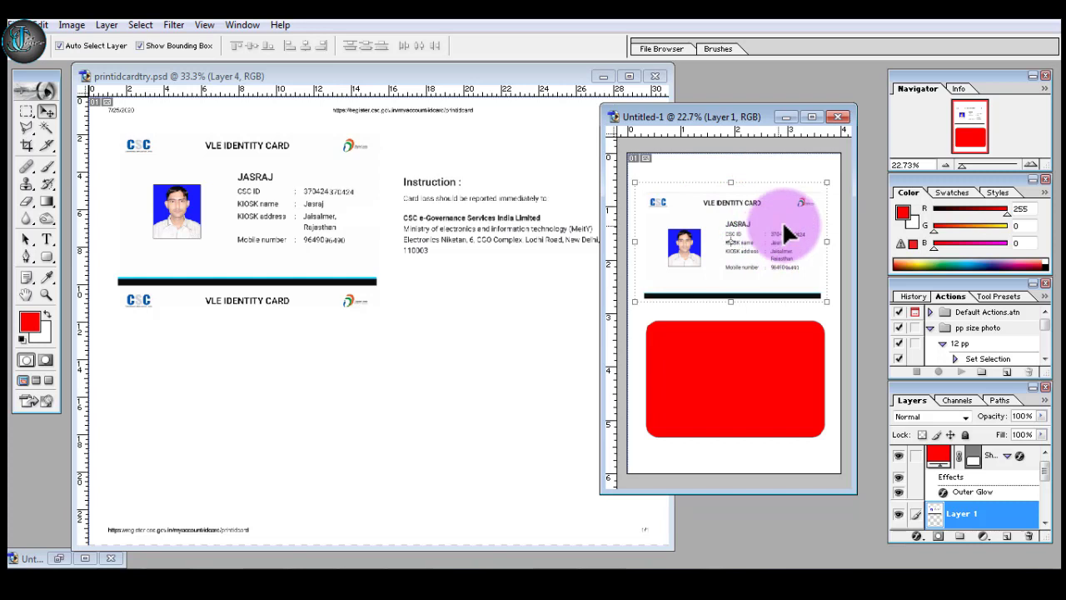
key("ctrl+g")
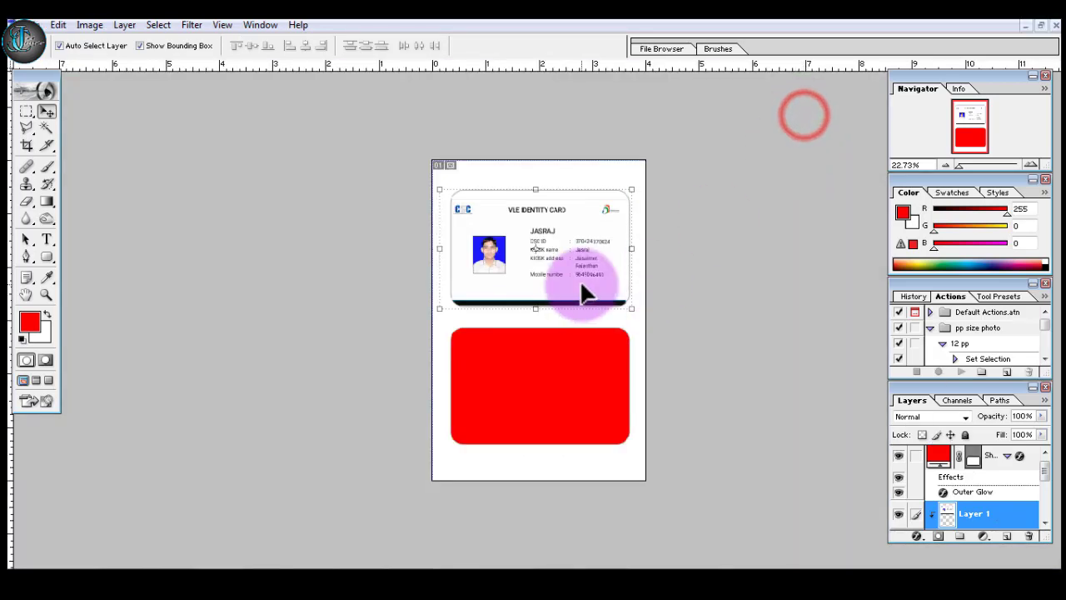
Stretch the ID card front's top edge upward and nudge it right to fill the outline
scroll(580, 279, "up", 1)
scroll(581, 275, "up", 1)
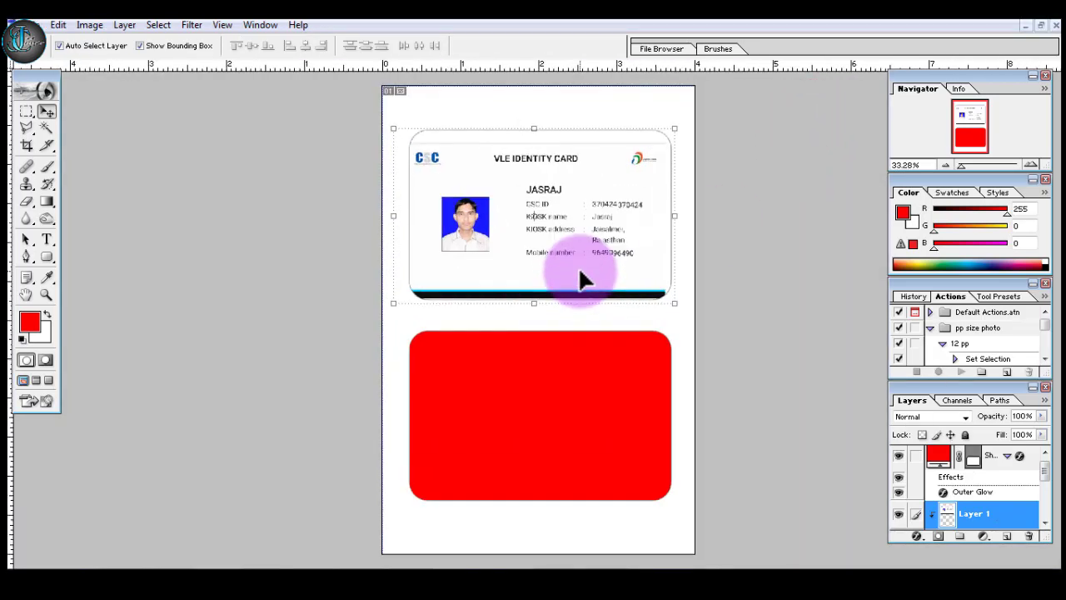
scroll(580, 275, "up", 1)
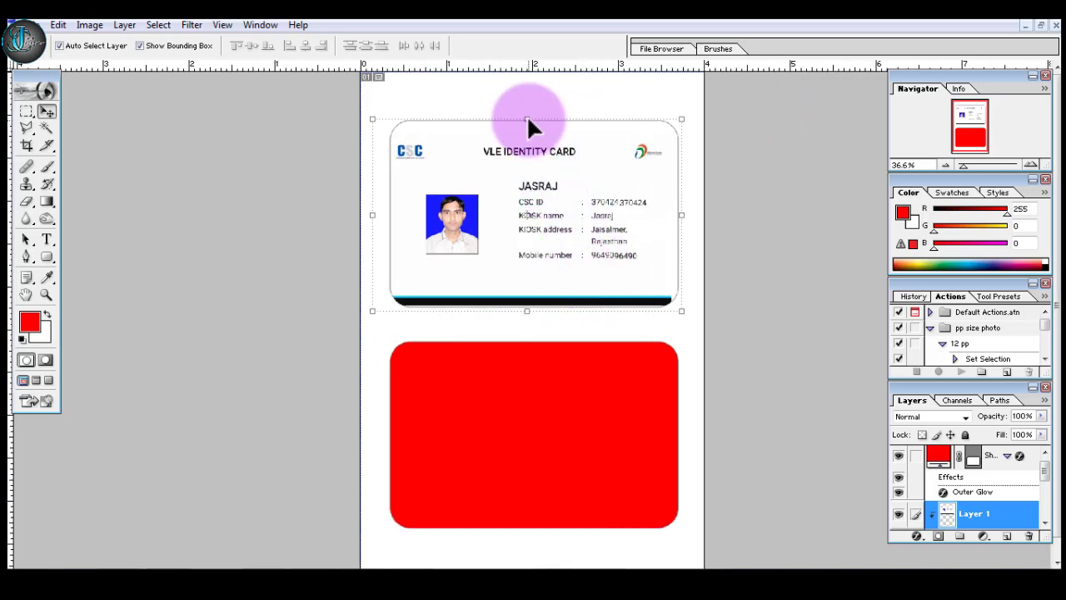
left_click_drag(527, 118, 528, 105)
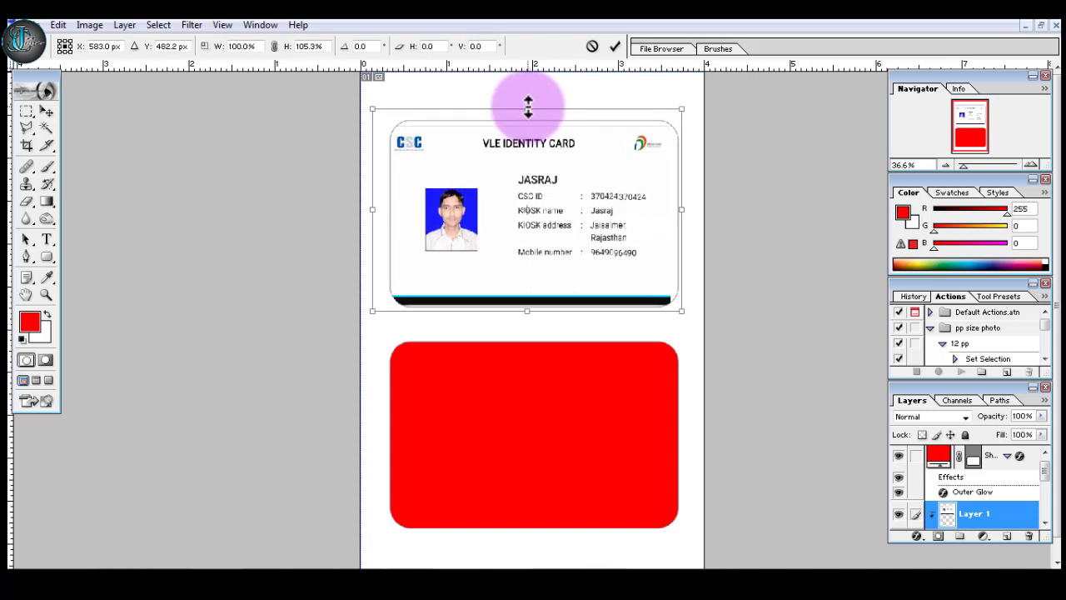
double_click(521, 185)
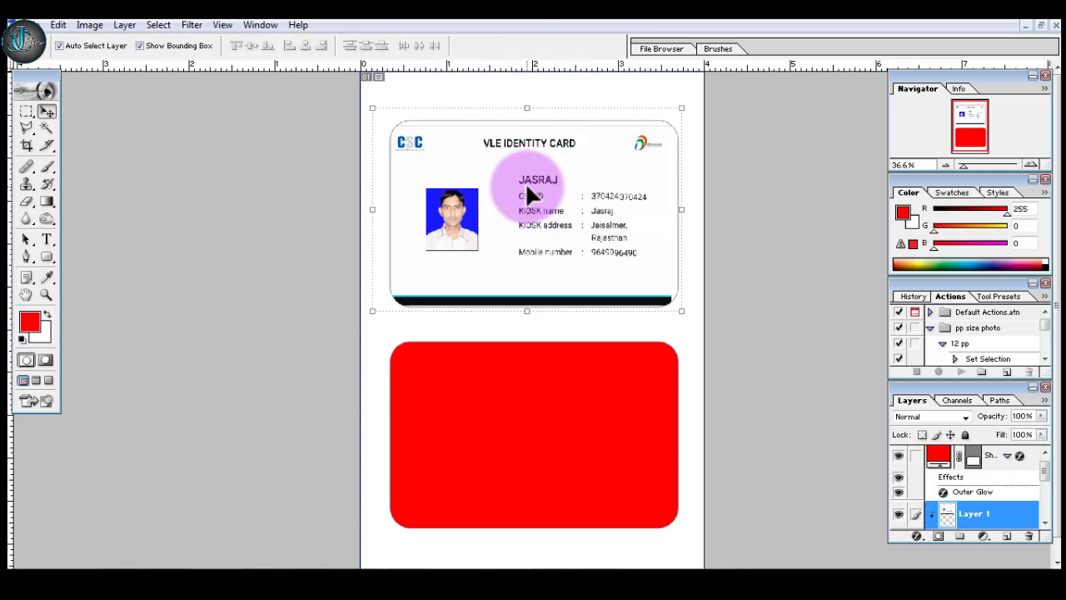
key("Right")
key("Right")
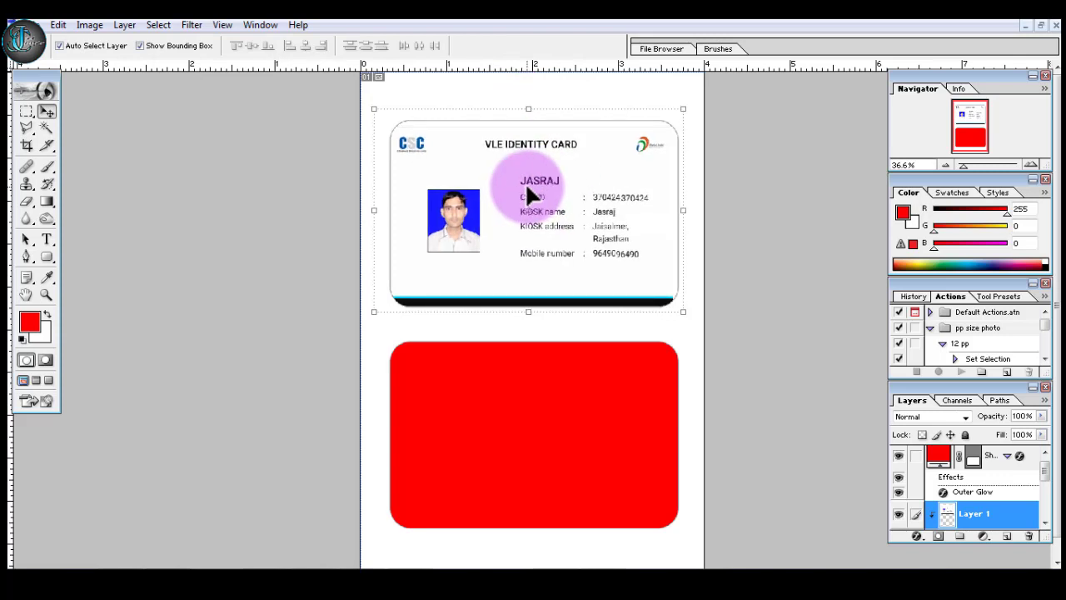
key("Right")
key("Right")
left_click_drag(526, 187, 527, 188)
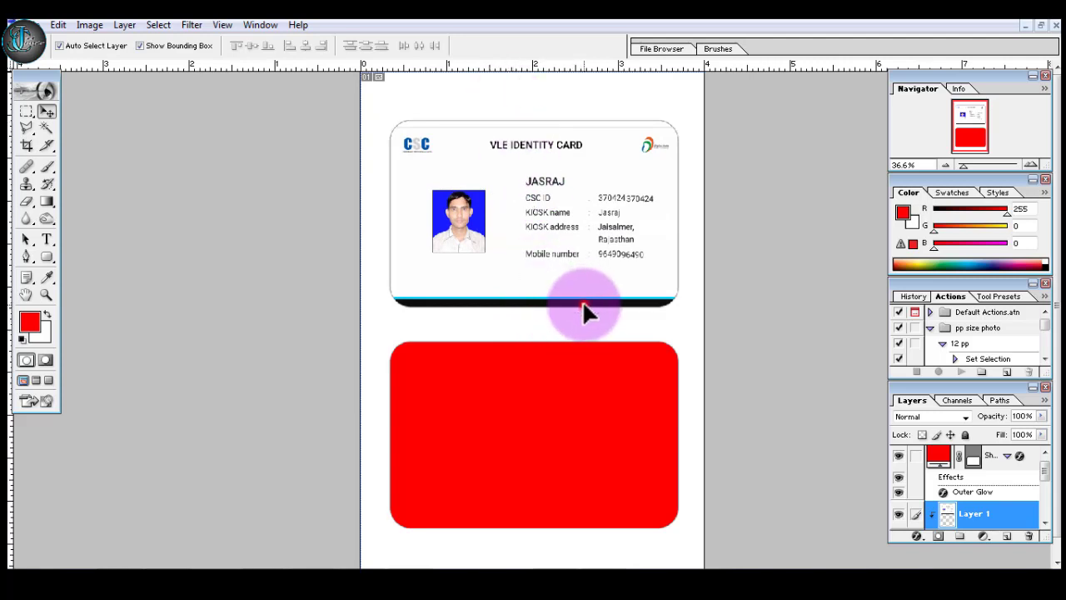
left_click(582, 306)
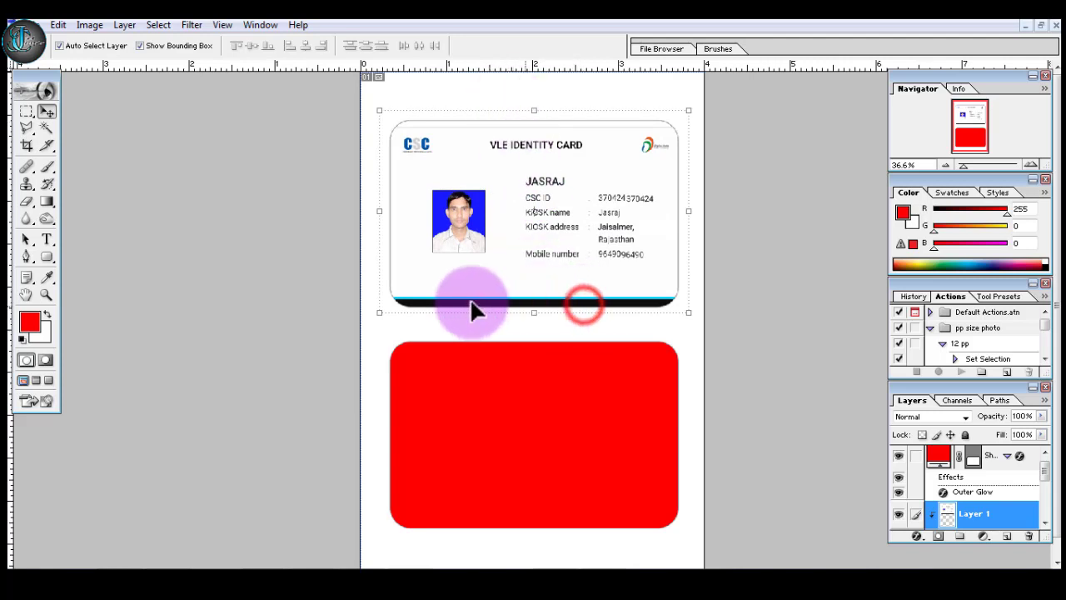
Select the black stripe below the ID card front, then maximize the 4 x 6 page
left_click(1041, 25)
left_click(230, 238)
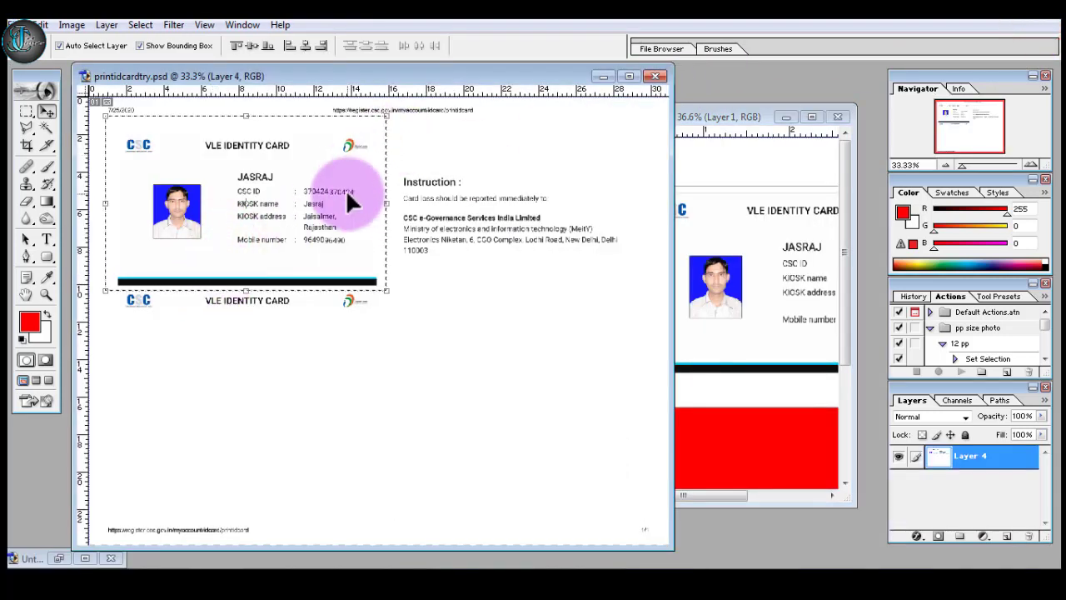
left_click(414, 192)
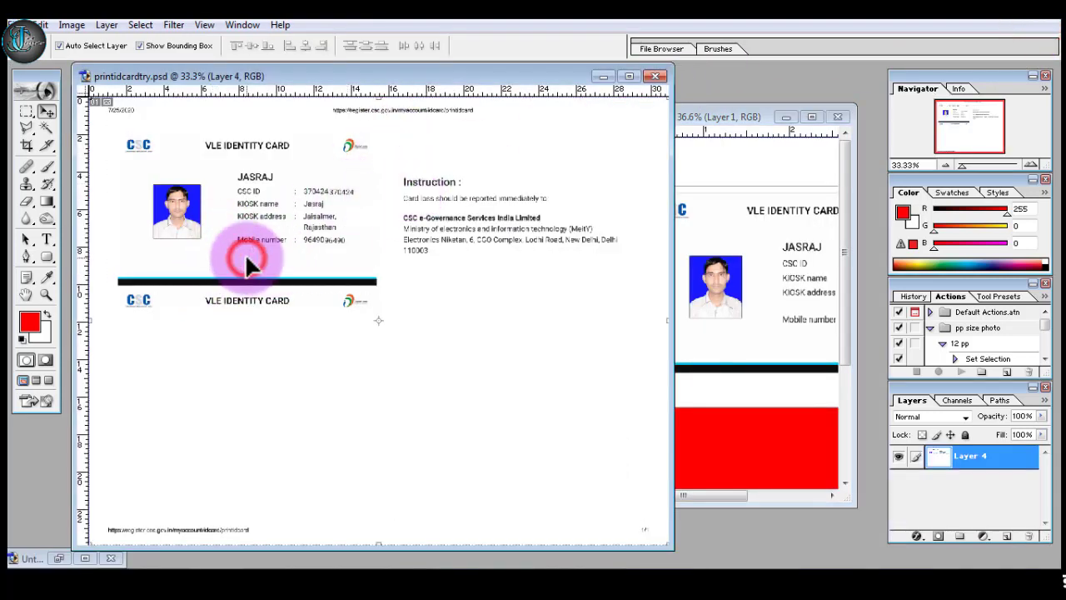
key("m")
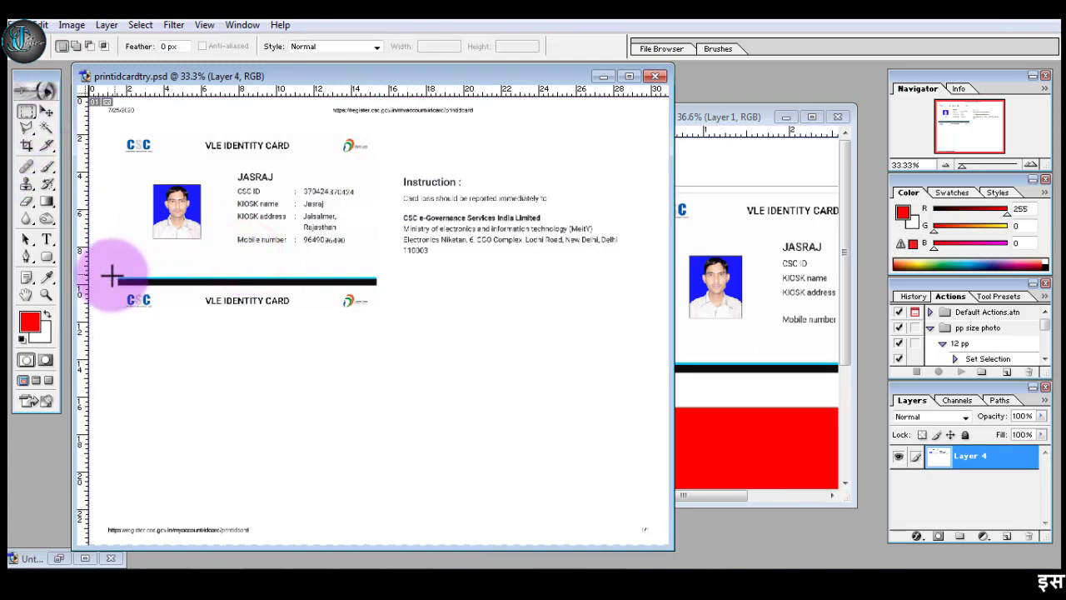
left_click_drag(113, 273, 381, 289)
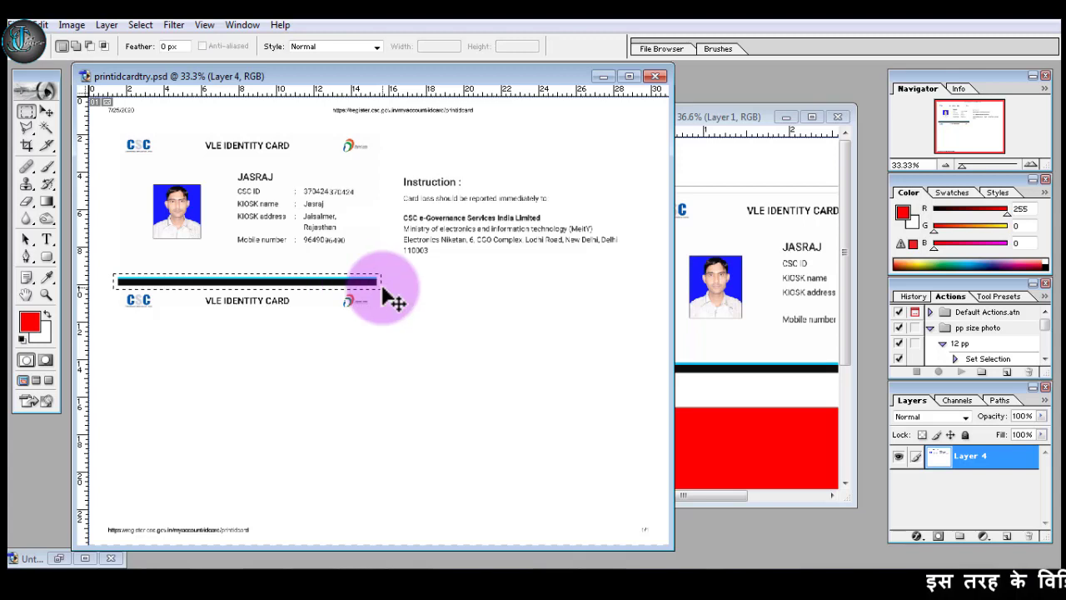
left_click(738, 221)
left_click(815, 114)
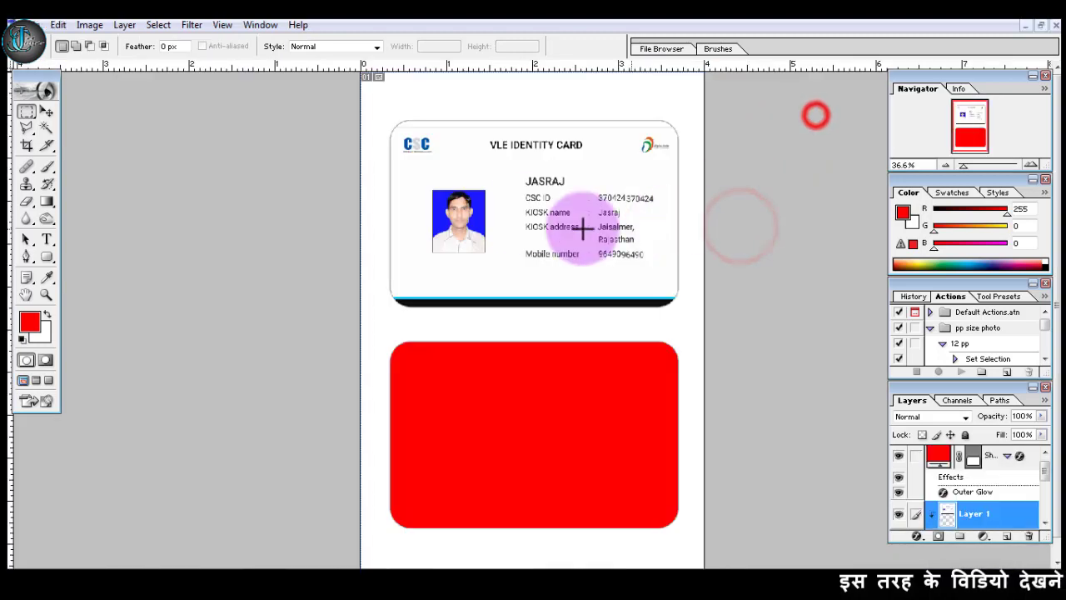
With the Move tool, drag Layer 2's black-and-cyan stripe up to the card's top edge
key("v")
left_click(537, 211)
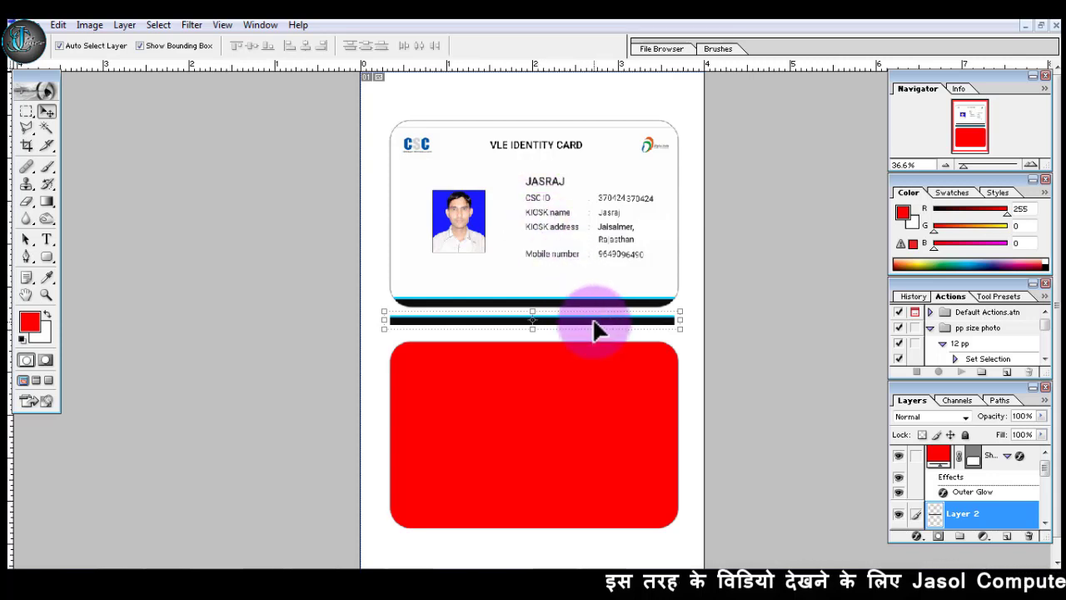
left_click_drag(594, 322, 592, 137)
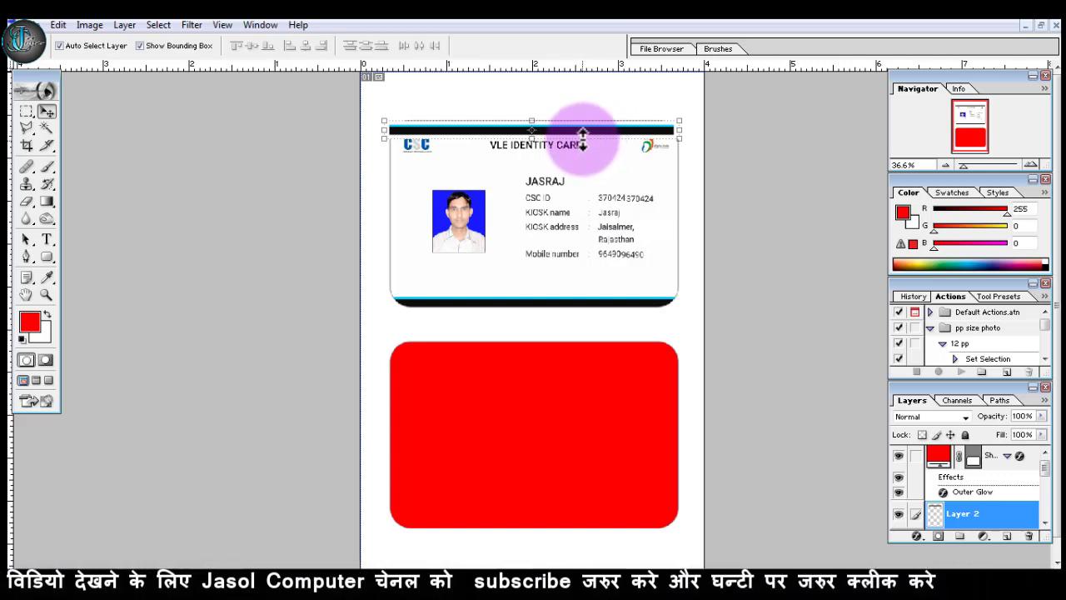
Flip the top stripe vertically and nudge it into place along the card's top edge
left_click(582, 135)
right_click(581, 135)
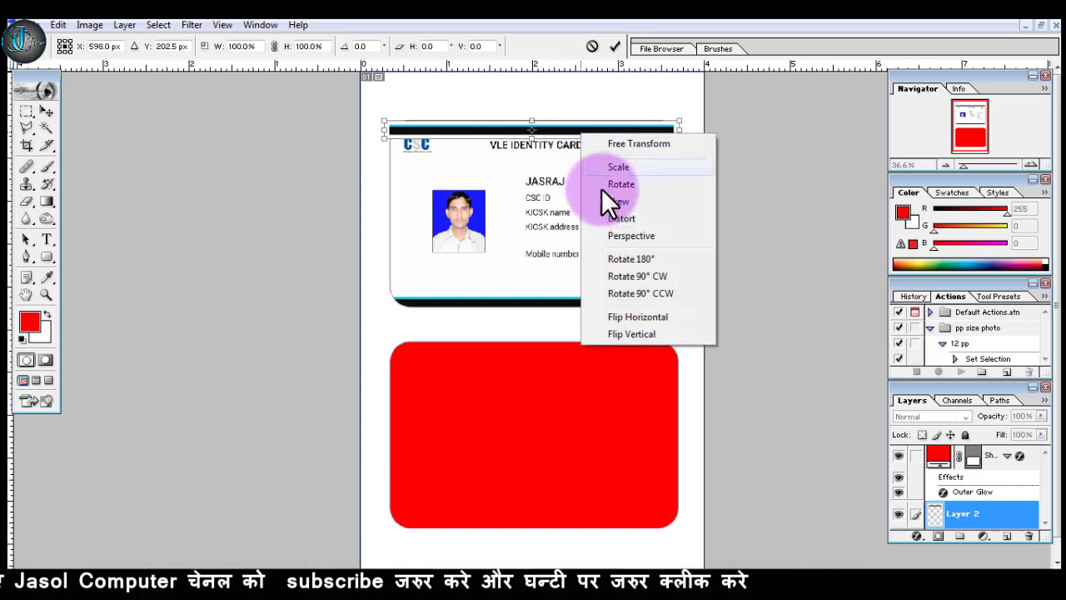
left_click(650, 335)
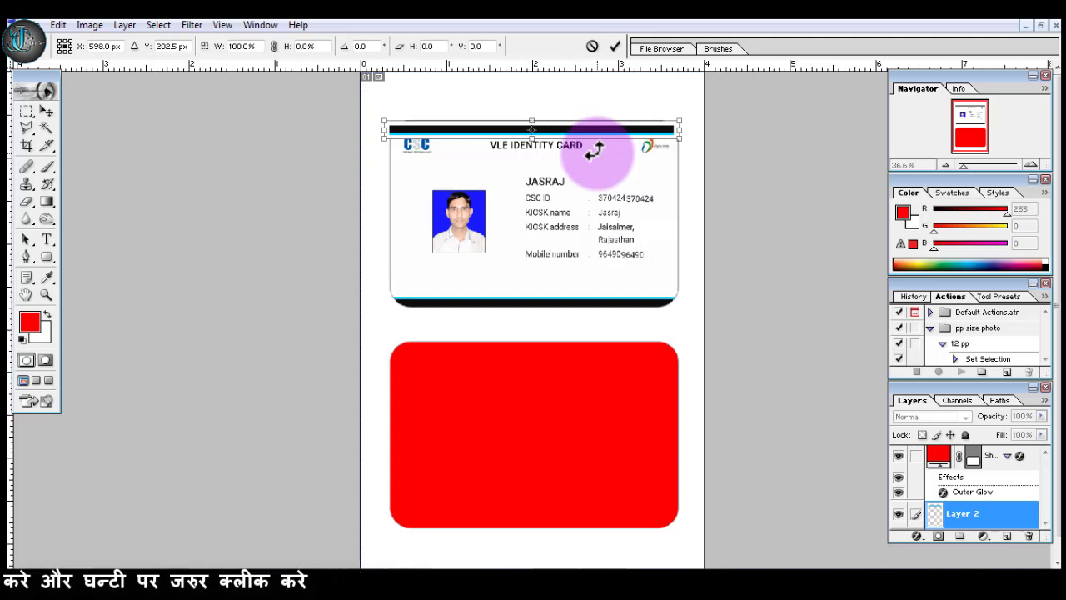
key("Return")
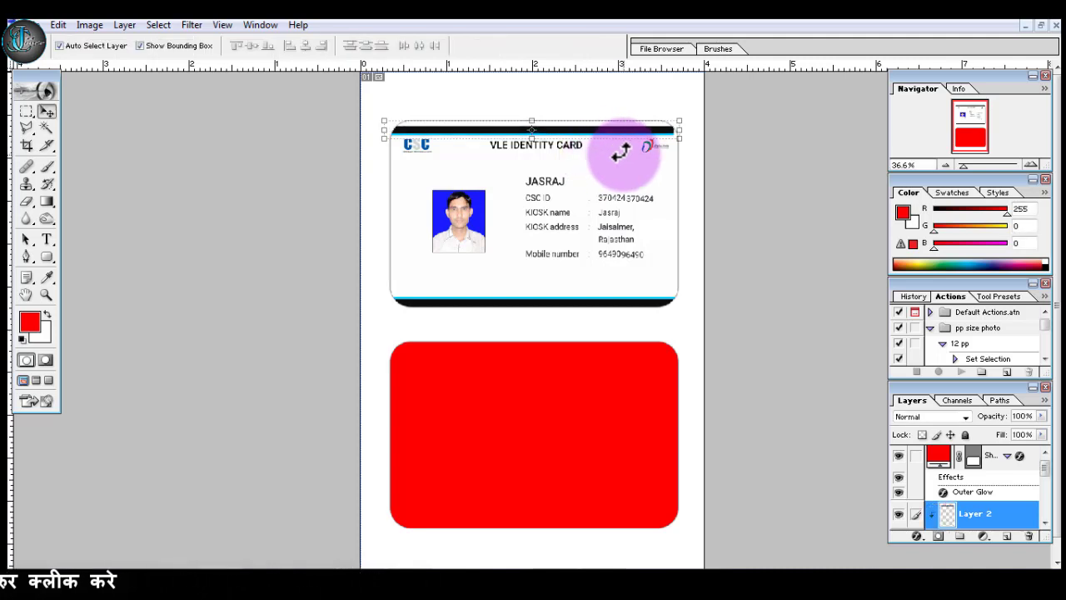
key("Up")
key("Up")
key("Up")
key("Up")
key("Up")
key("Up")
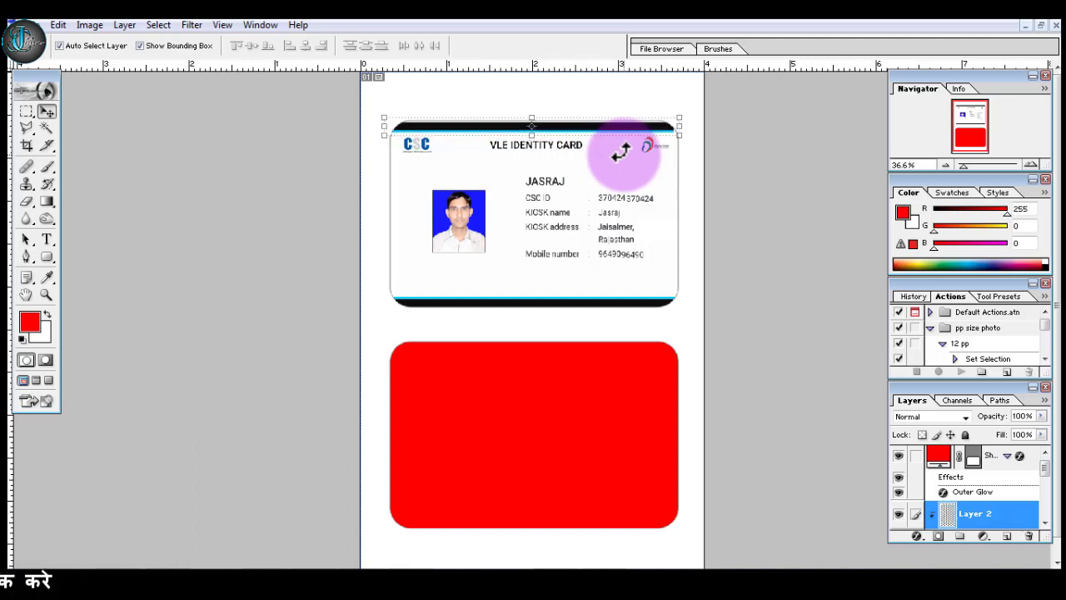
key("Up")
key("Up")
key("Up")
key("Up")
key("Up")
key("Up")
key("Up")
key("Up")
key("Up")
key("Up")
key("Up")
key("Up")
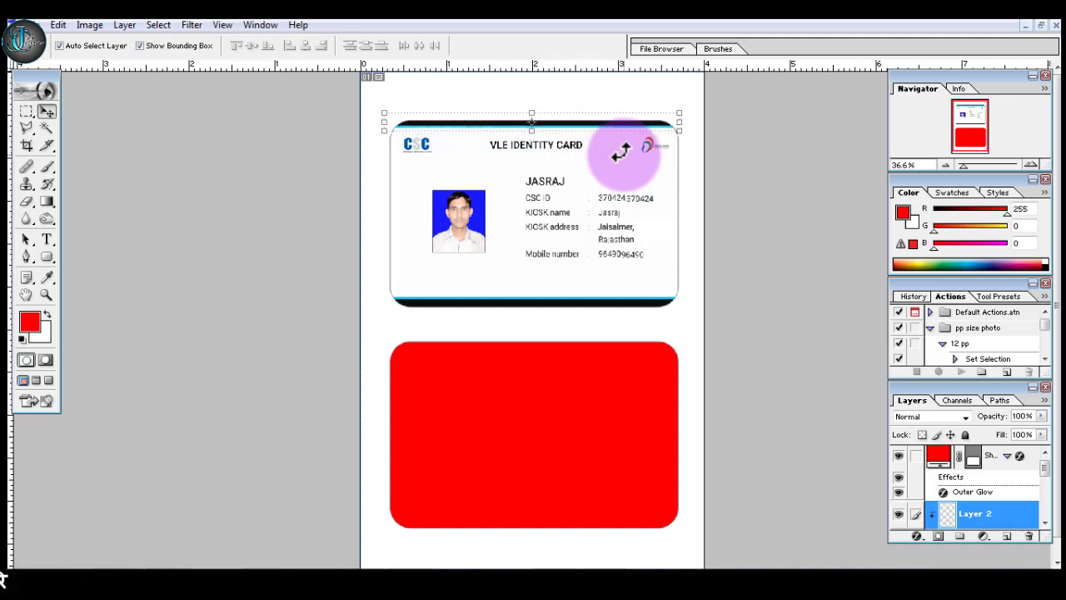
key("Down")
key("Down")
key("Down")
key("Down")
key("Down")
key("Down")
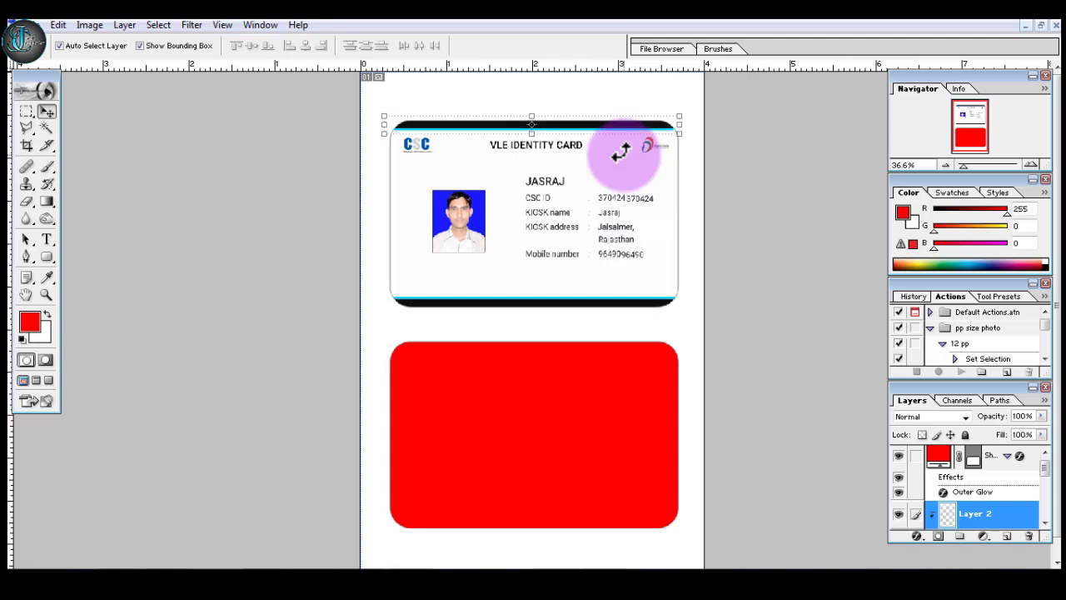
key("Down")
key("Down")
key("Down")
key("Down")
key("Down")
key("Down")
key("Up")
key("Up")
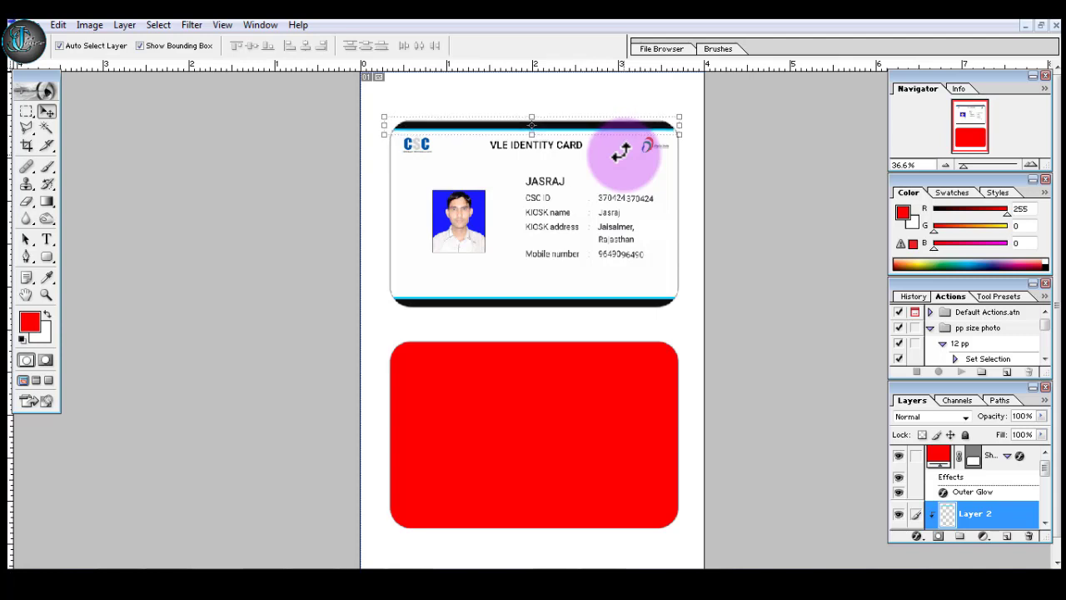
Nudge the ID card front layer down three steps and zoom in to inspect its edges
left_click(611, 227)
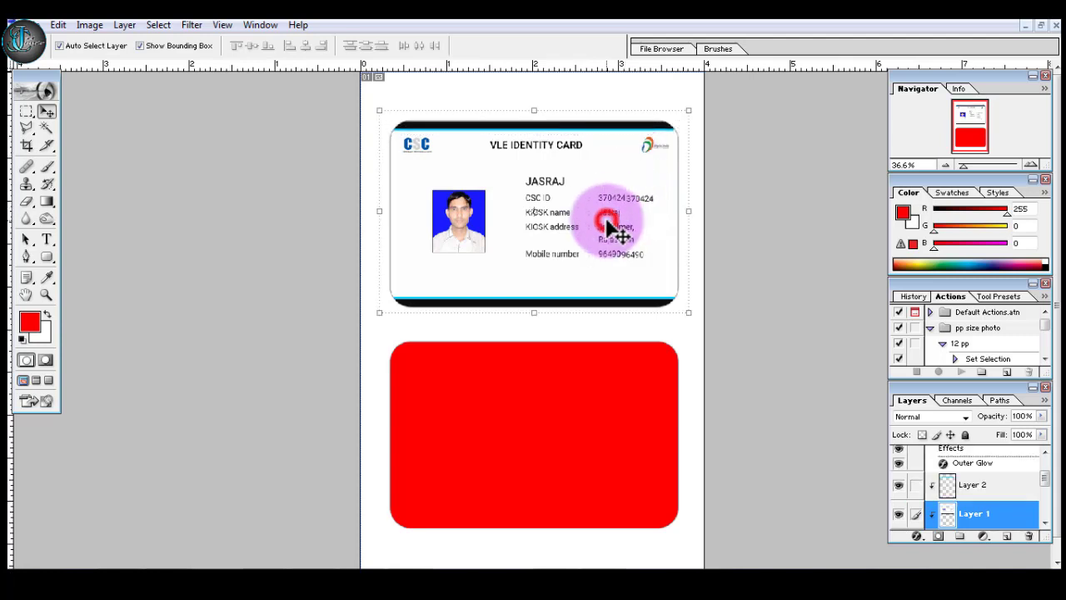
key("Down")
key("Down")
key("Down")
key("Down")
key("Down")
key("Down")
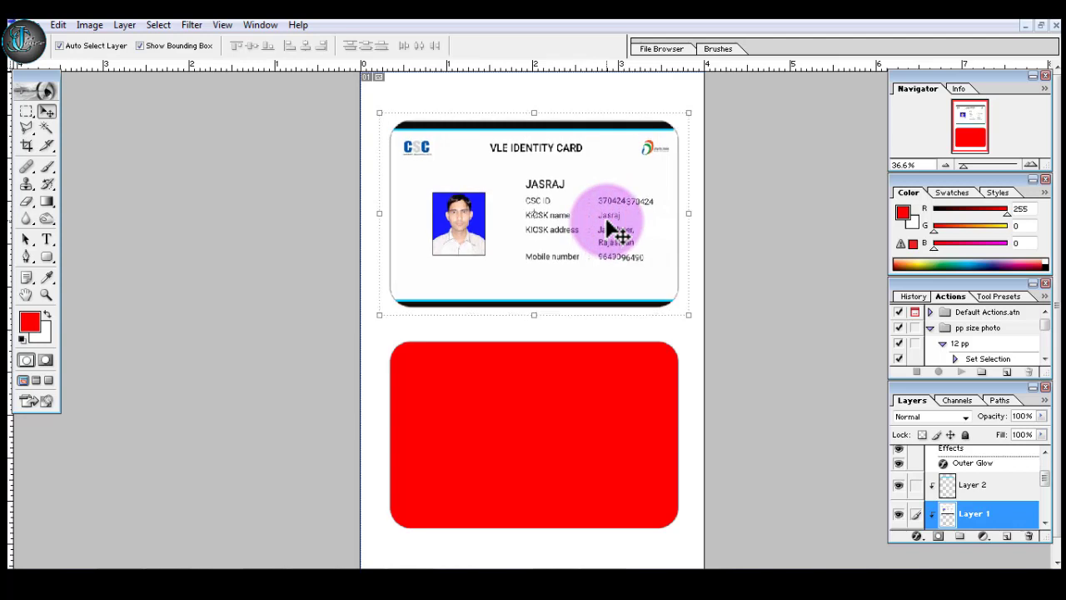
key("Down")
key("Down")
key("Down")
key("Down")
key("Down")
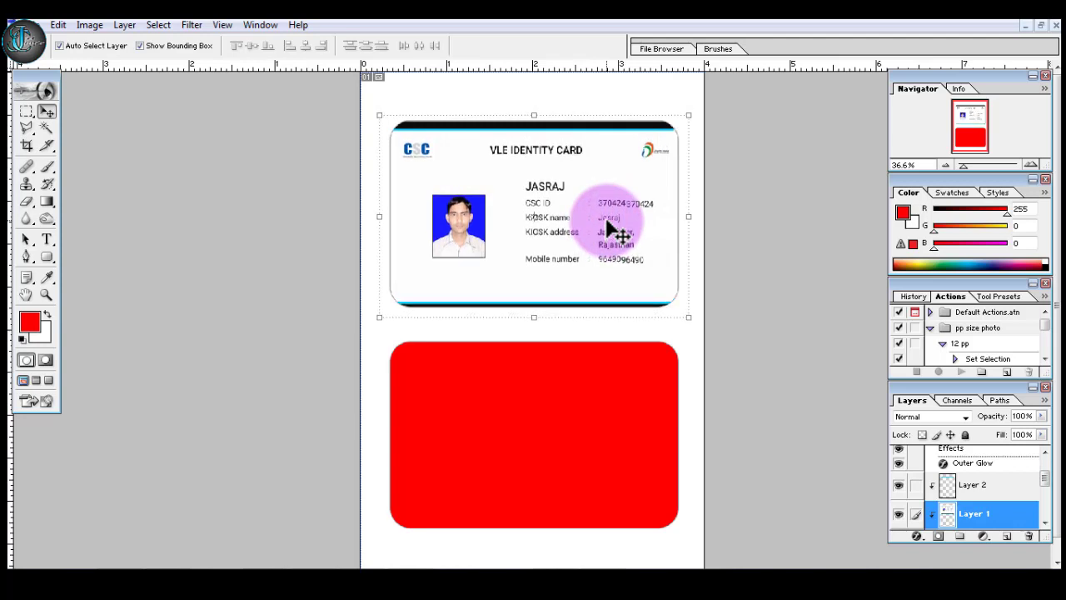
key("Down")
key("ctrl+plus")
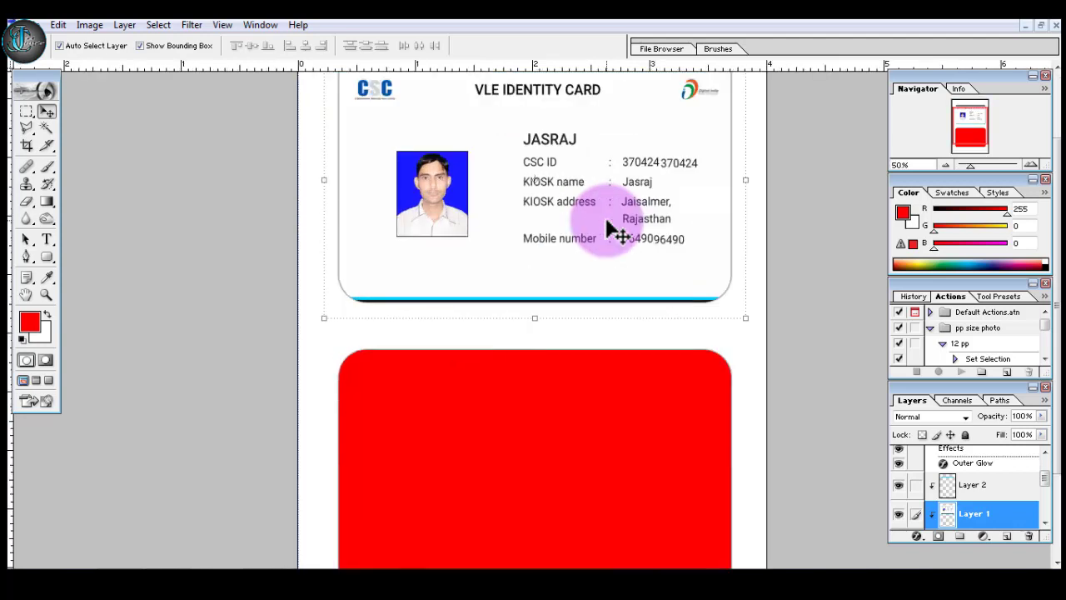
scroll(722, 261, "up", 1)
scroll(722, 260, "up", 2)
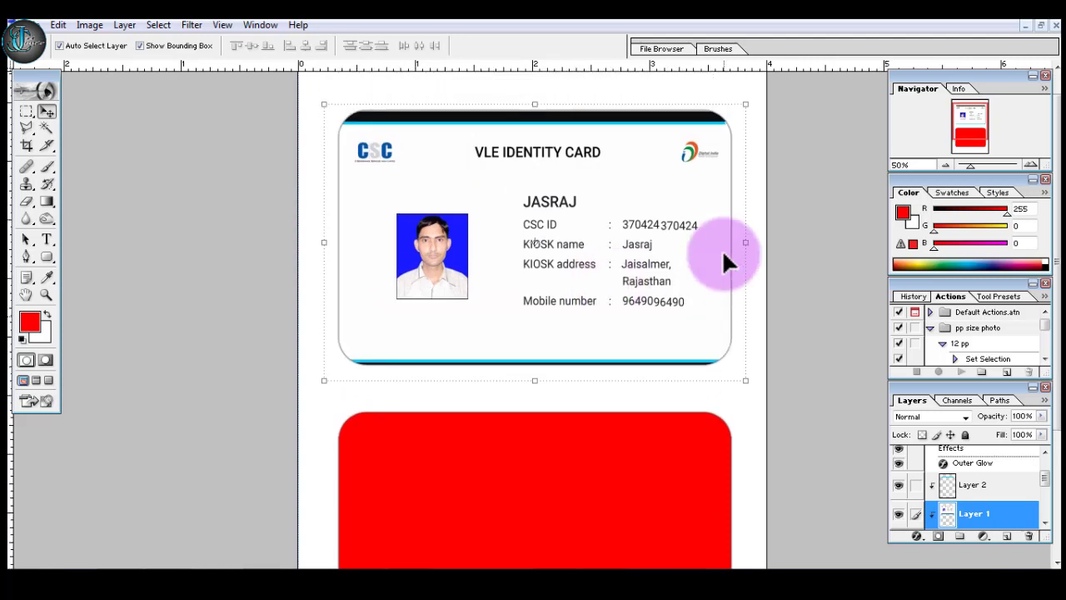
scroll(722, 261, "down", 2)
scroll(723, 254, "up", 1)
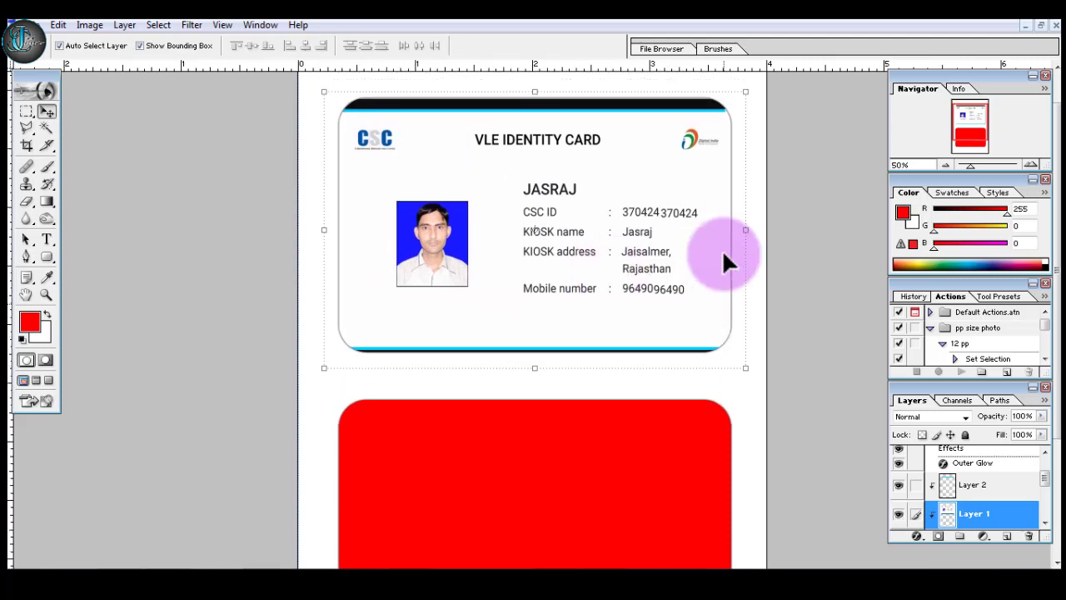
Fine-tune the card front's vertical position between its stripes, then zoom back out
key("Up")
key("Up")
key("Up")
key("Up")
key("Up")
key("Up")
key("Up")
key("Up")
key("Up")
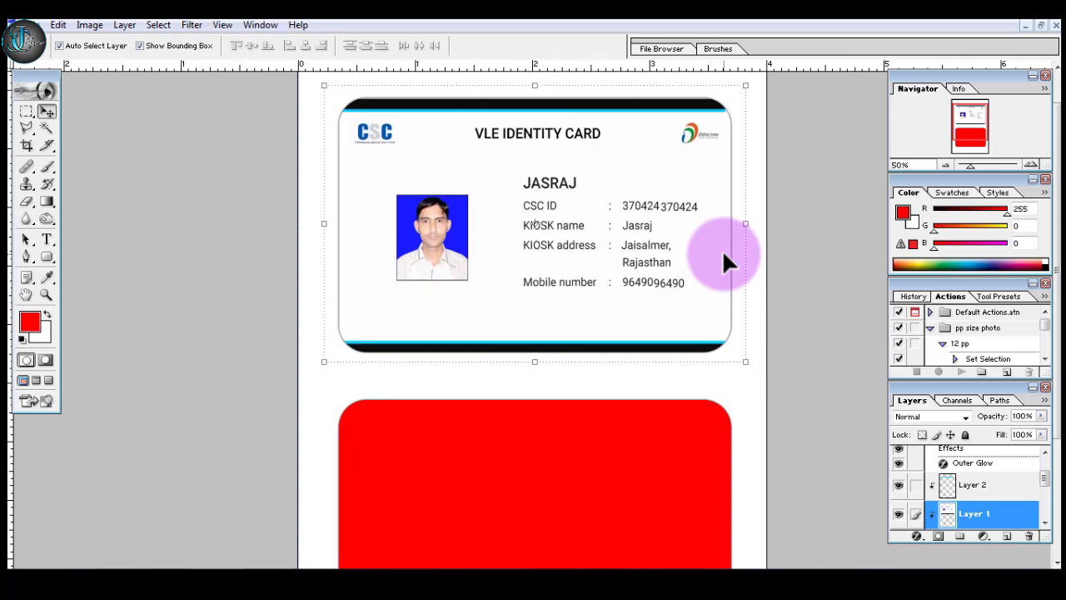
key("Up")
key("Up")
key("Up")
key("Up")
key("Up")
key("Up")
key("Up")
key("Down")
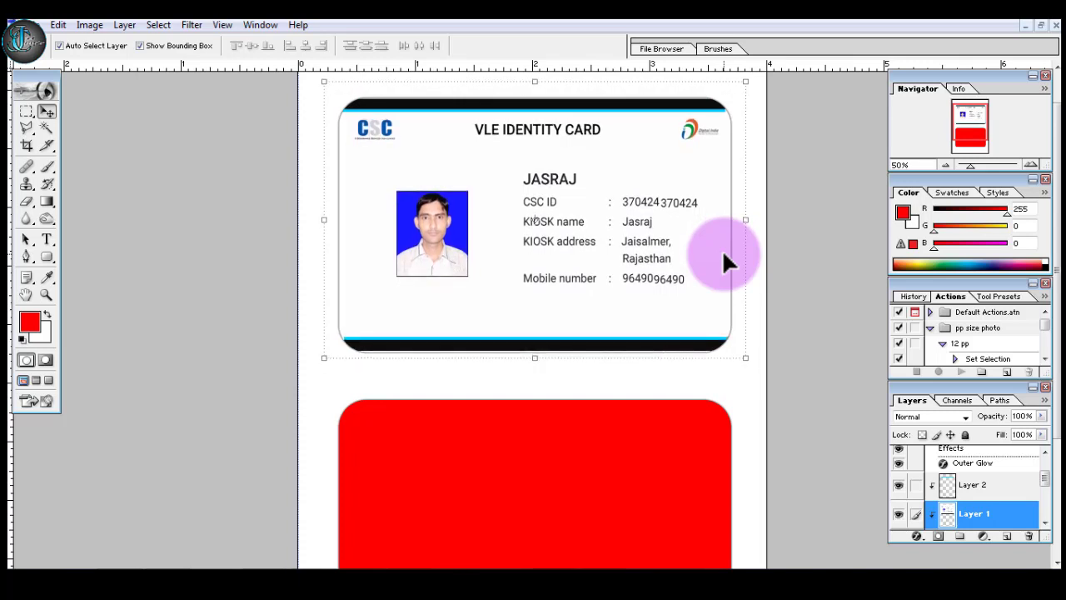
key("Down")
key("Down")
key("Down")
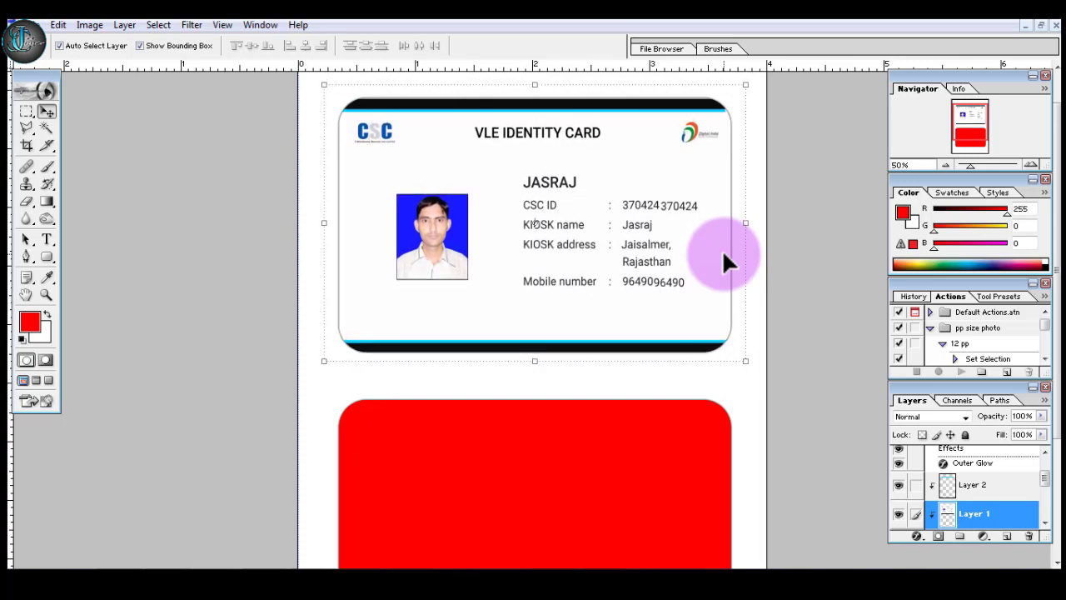
key("ctrl+minus")
key("ctrl+minus")
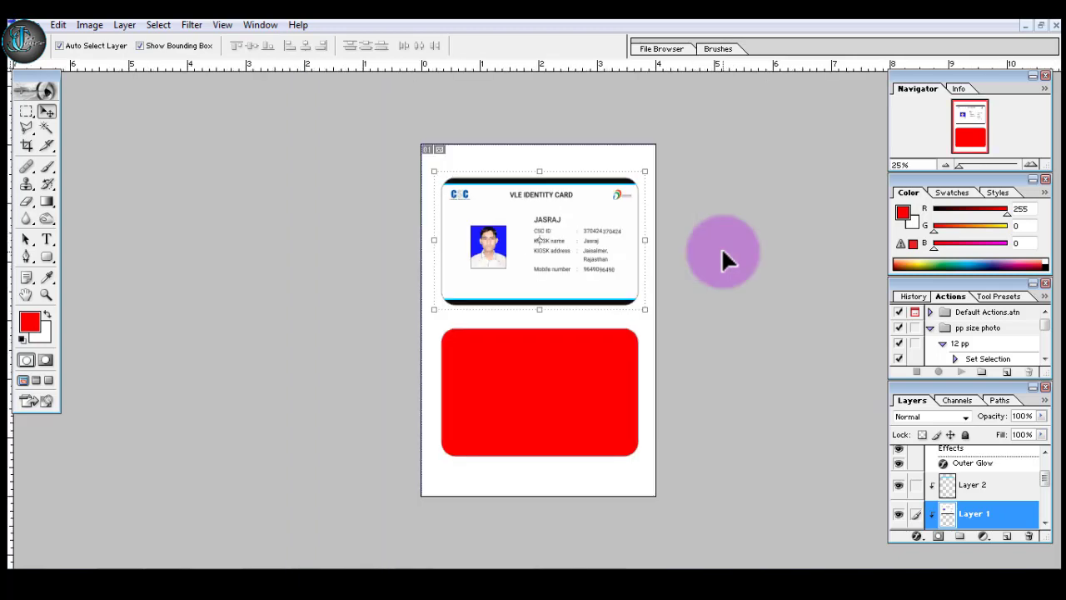
In printidcardtry.psd, clear the old selection and marquee-select the Instruction text block
left_click(1040, 26)
left_click(523, 329)
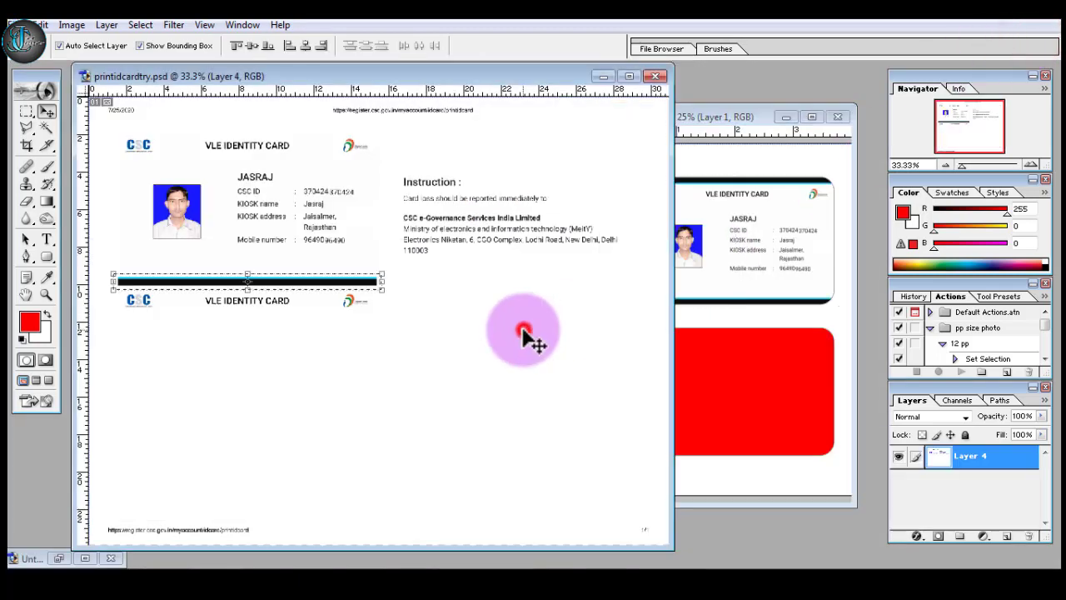
key("ctrl+d")
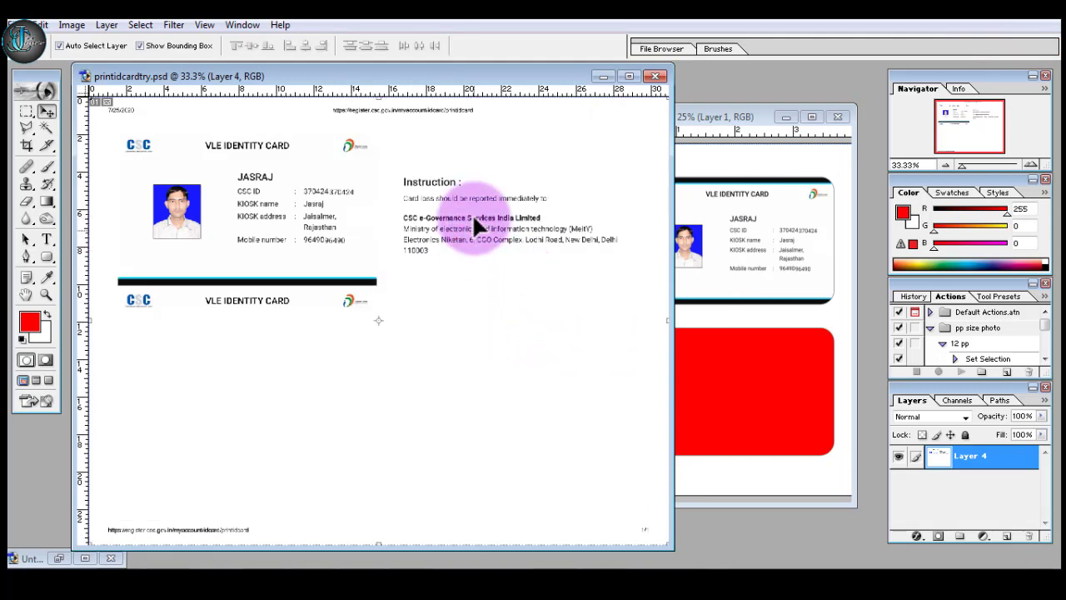
left_click(472, 213)
left_click(27, 112)
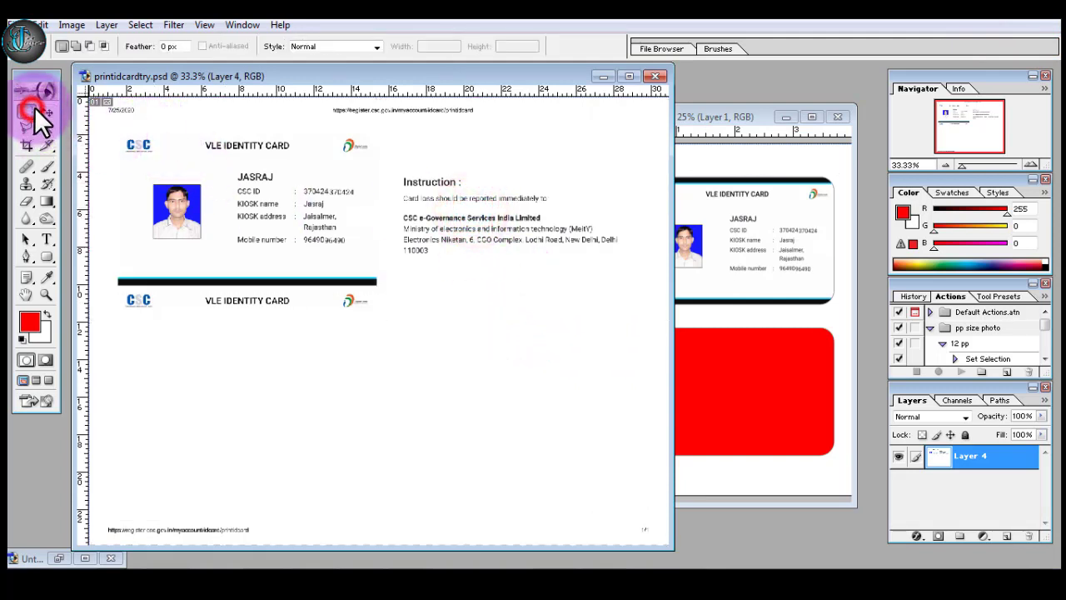
mouse_move(379, 125)
left_mouse_down()
mouse_move(534, 296)
mouse_move(660, 307)
left_mouse_up()
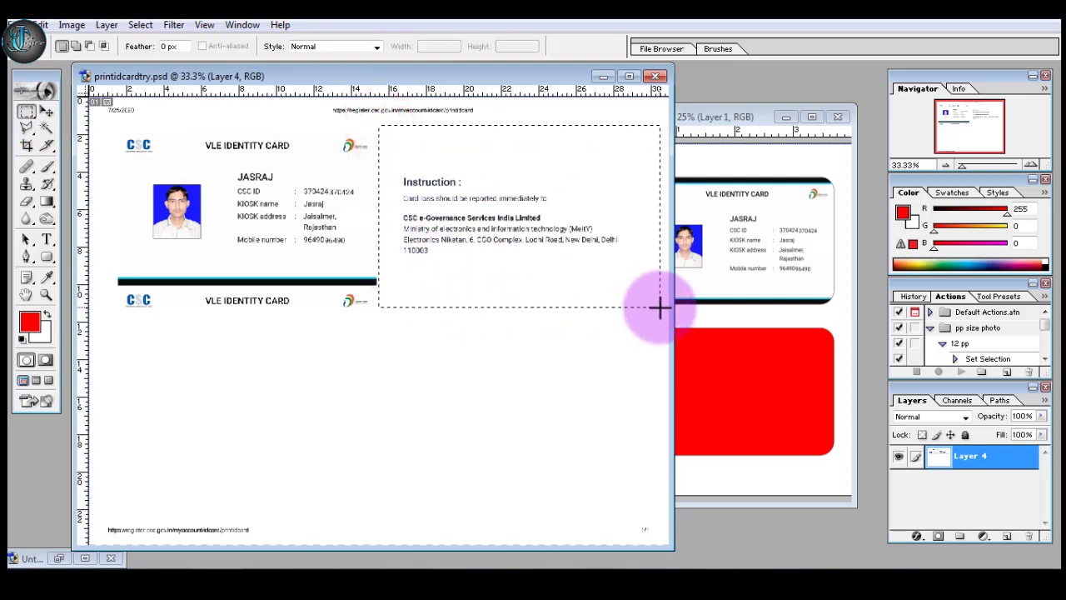
Paste the Instruction block into Untitled-1 over the red back card, clipped to its rounded shape
left_click(731, 118)
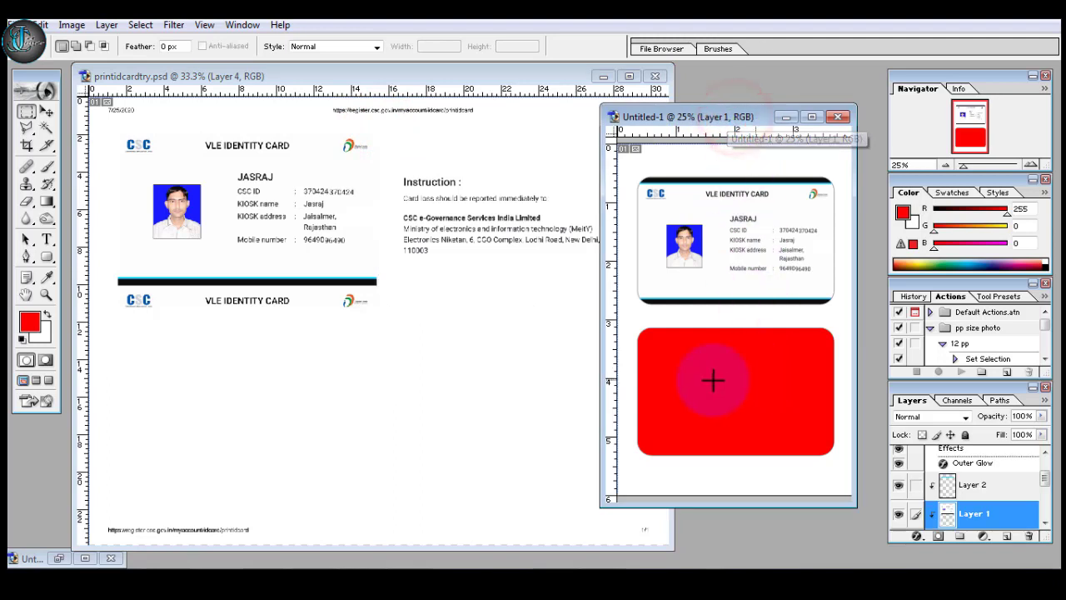
left_click(46, 110)
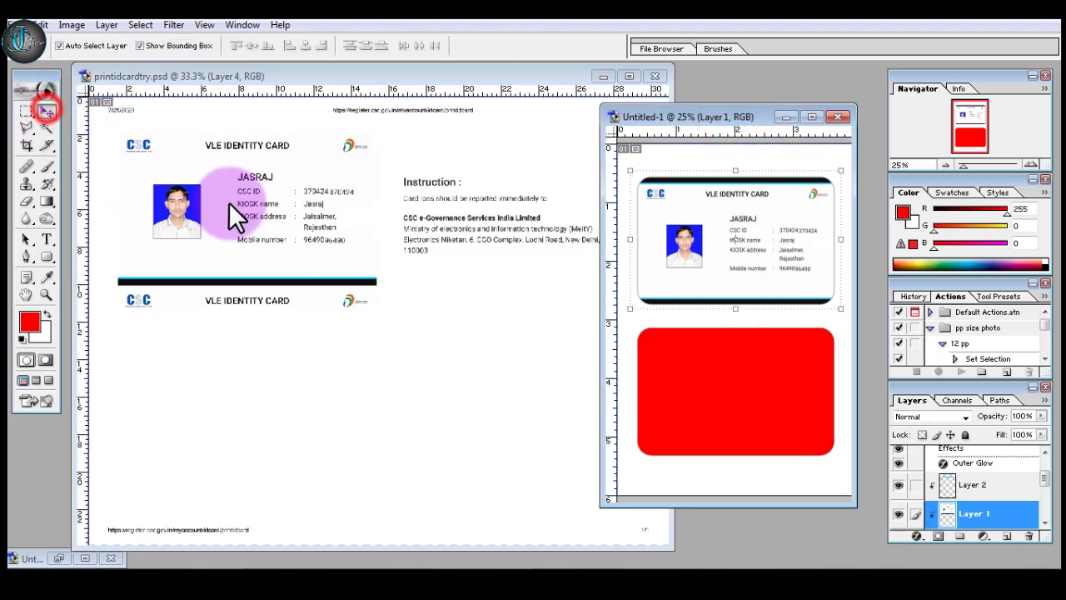
left_click(724, 382)
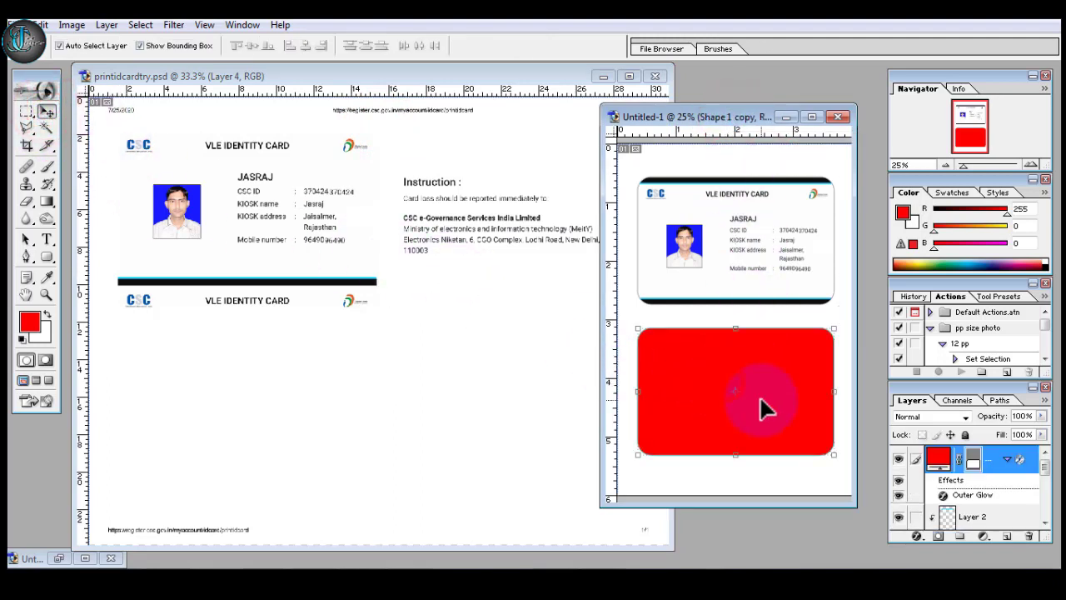
key("ctrl+v")
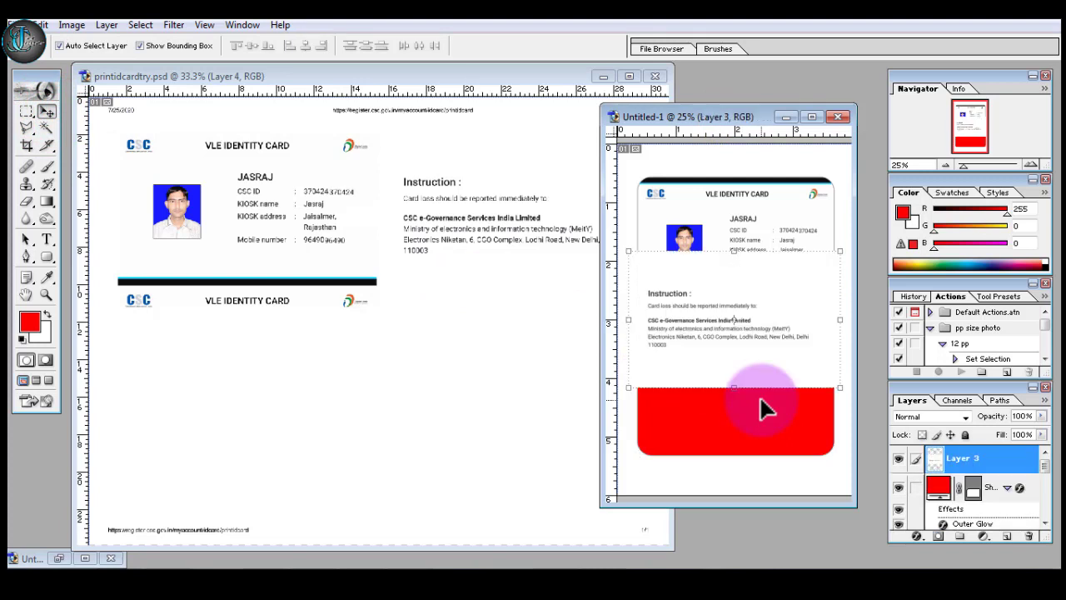
left_click_drag(757, 321, 755, 379)
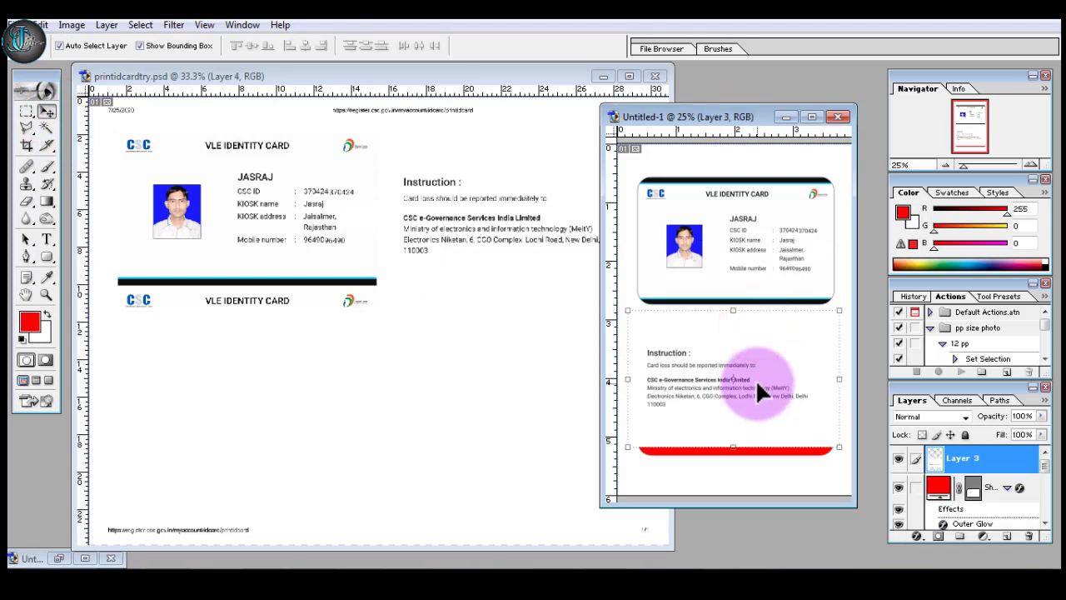
key("ctrl+g")
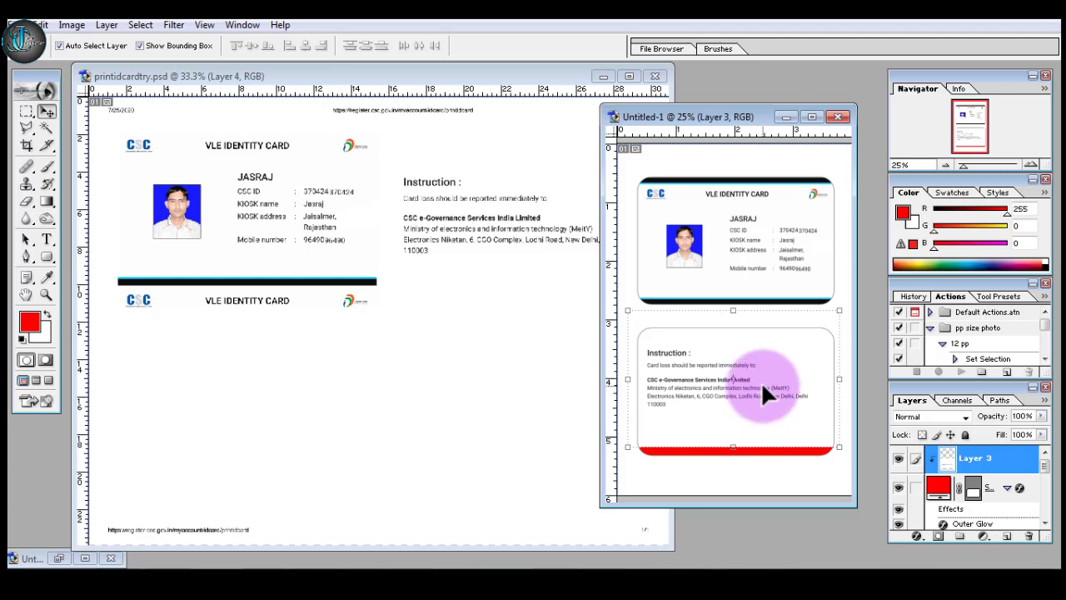
Shift the Instruction card down, enlarge it to about 109.3%, and maximize the page window
key("shift+Down")
key("shift+Down")
key("shift+Down")
key("shift+Down")
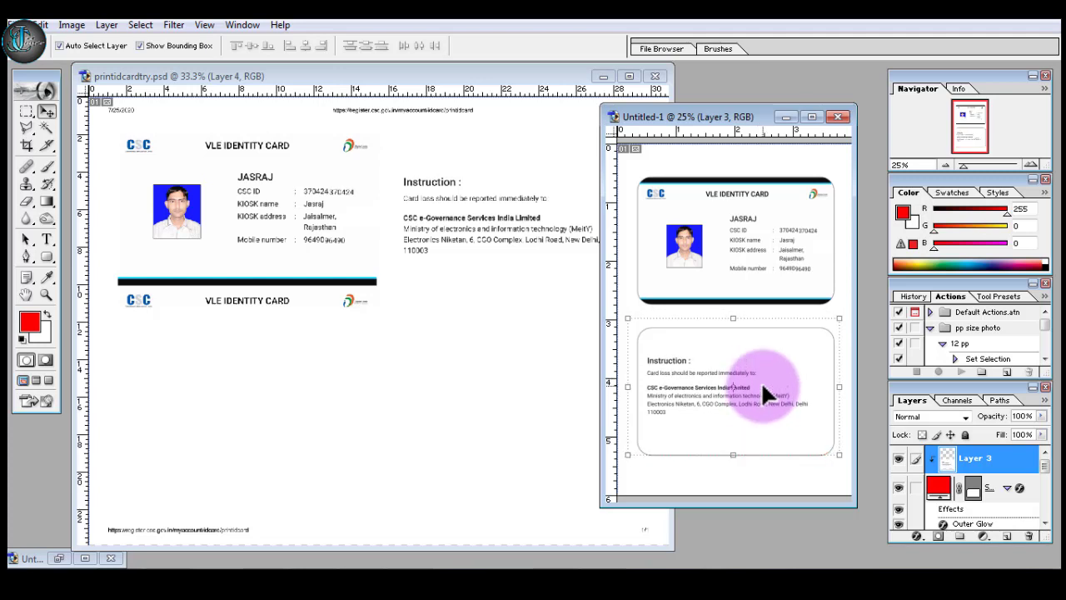
key("shift+Down")
key("shift+Down")
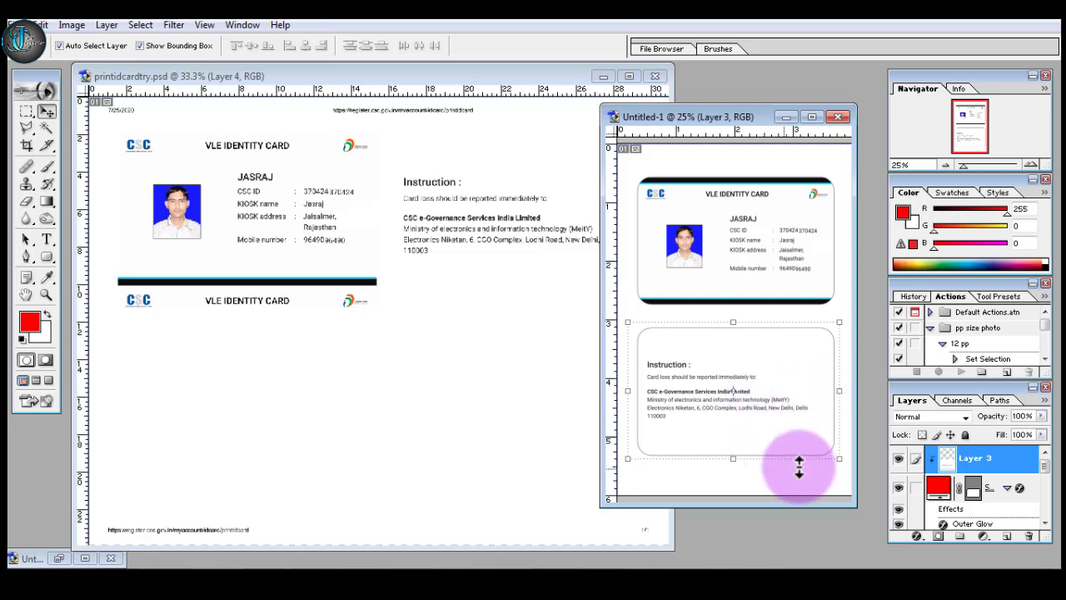
left_click_drag(838, 458, 849, 460)
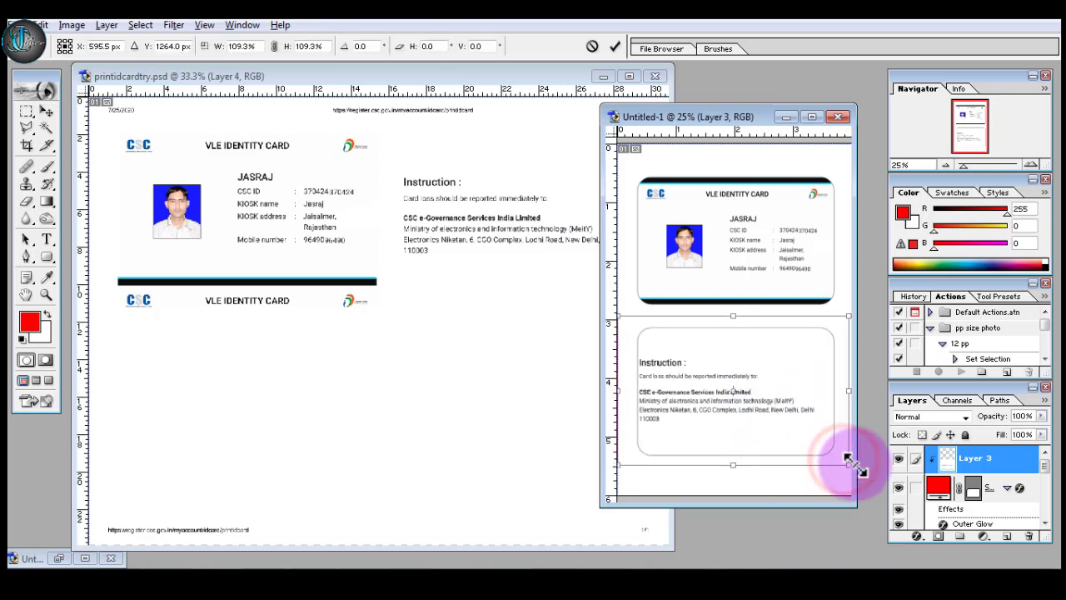
double_click(771, 432)
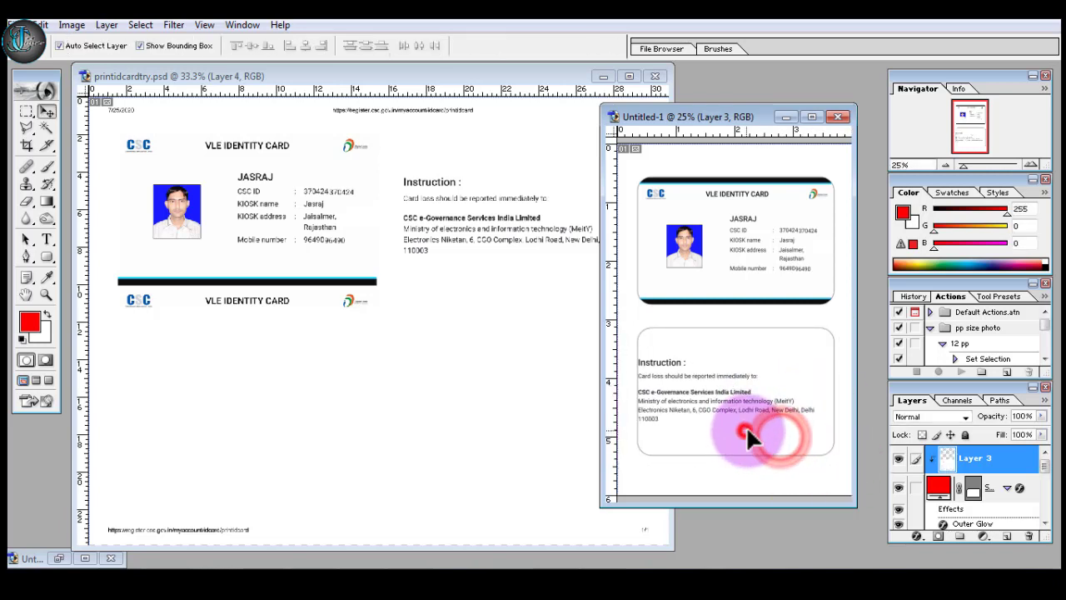
left_click(812, 118)
Drag a copy of the front card's edge stripe down onto the instruction card's top
key("ctrl+plus")
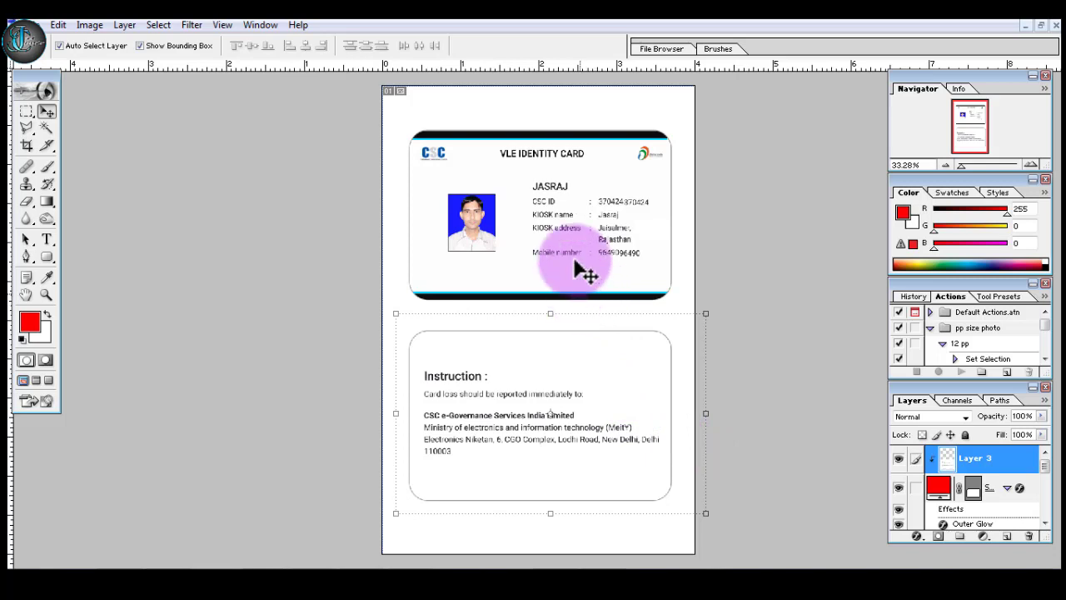
left_click(548, 145)
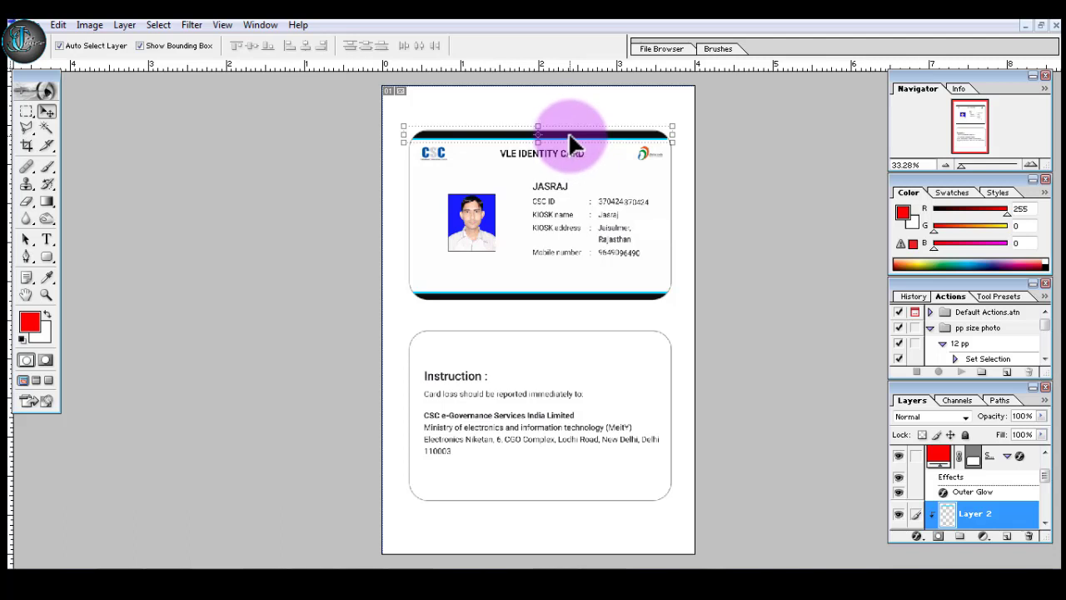
left_click_drag(571, 144, 573, 281)
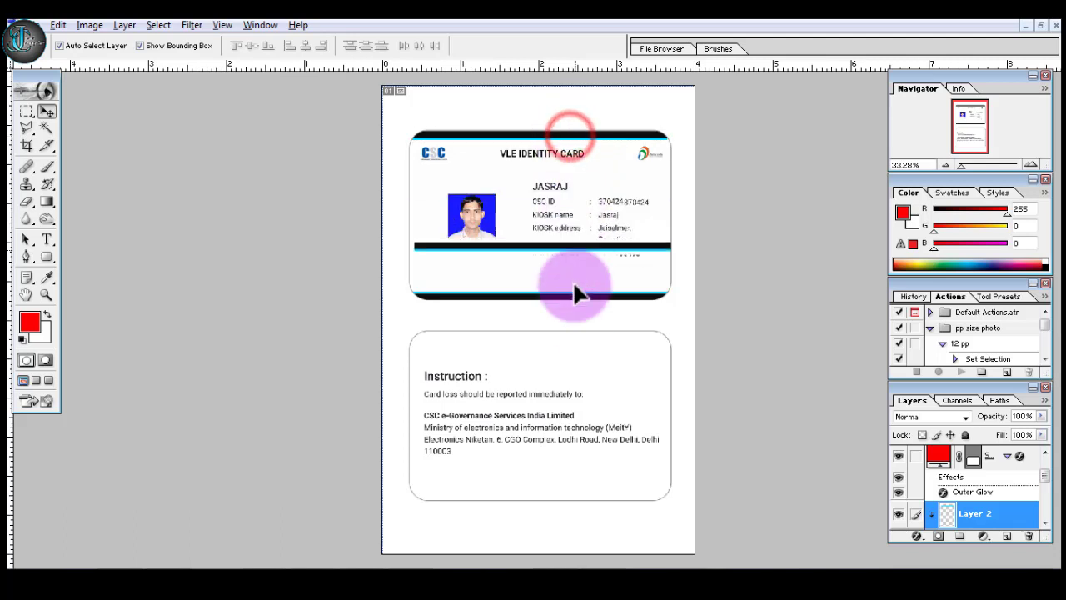
left_click_drag(570, 343, 569, 342)
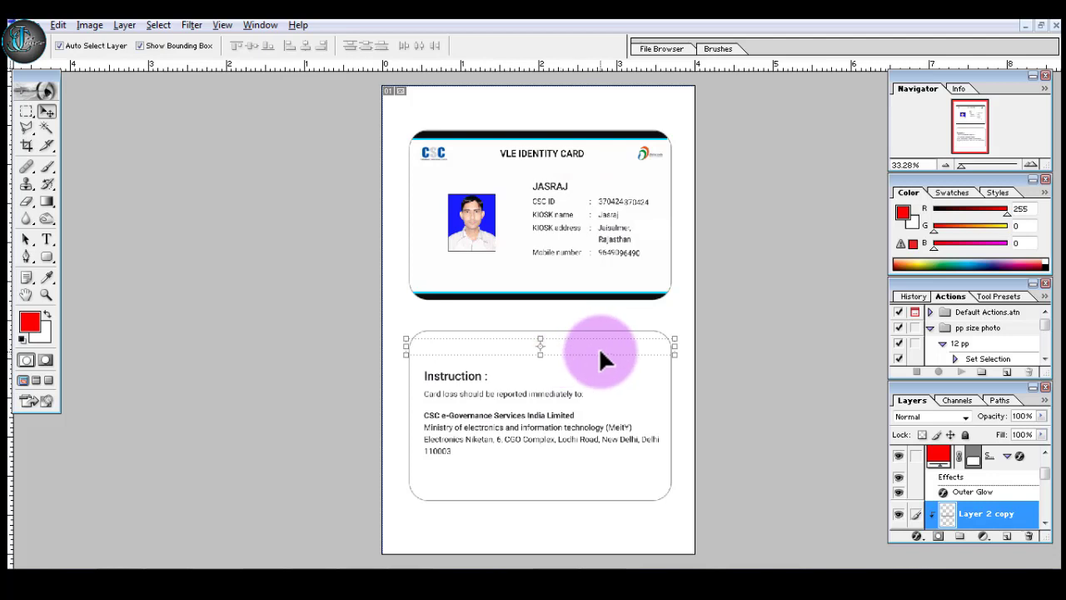
Raise the stripe copy above the instruction card layer and nudge it up to the edge
key("ctrl+bracketright")
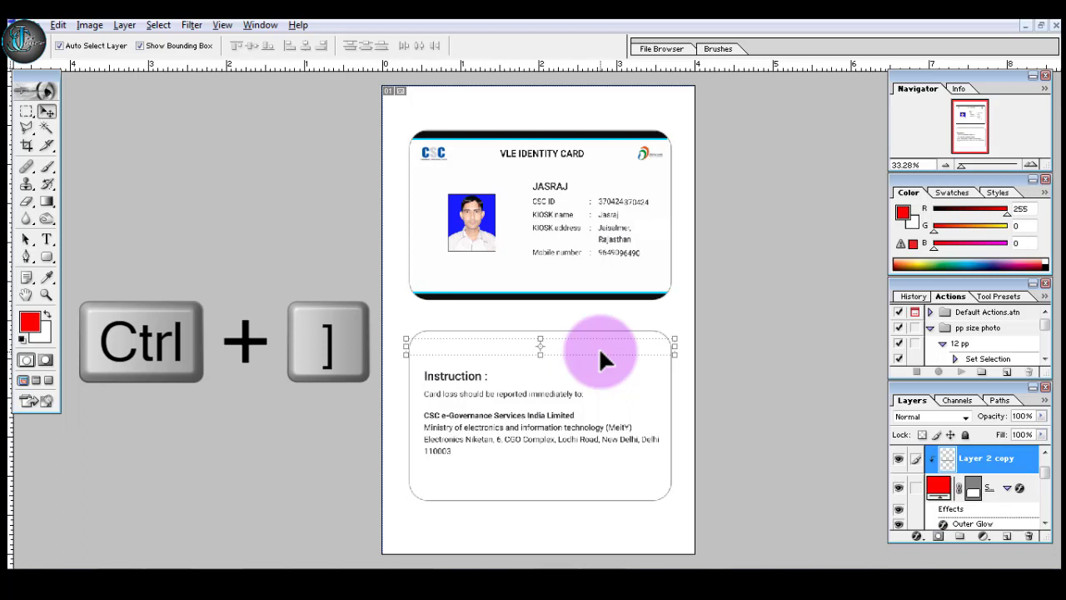
key("ctrl+bracketright")
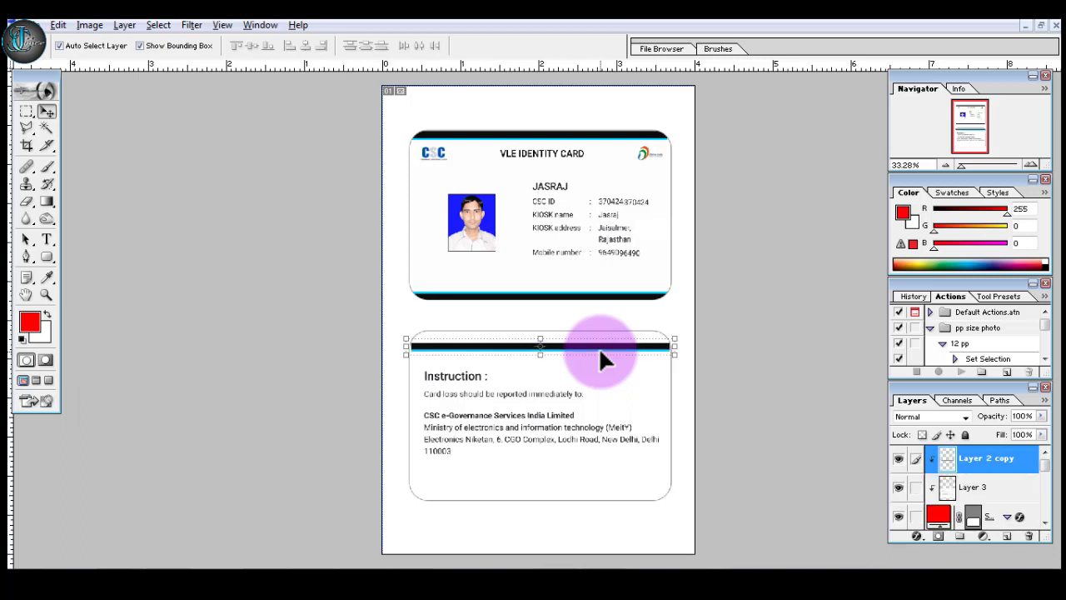
key("Up")
key("Up")
key("Up")
key("Up")
key("Up")
key("Up")
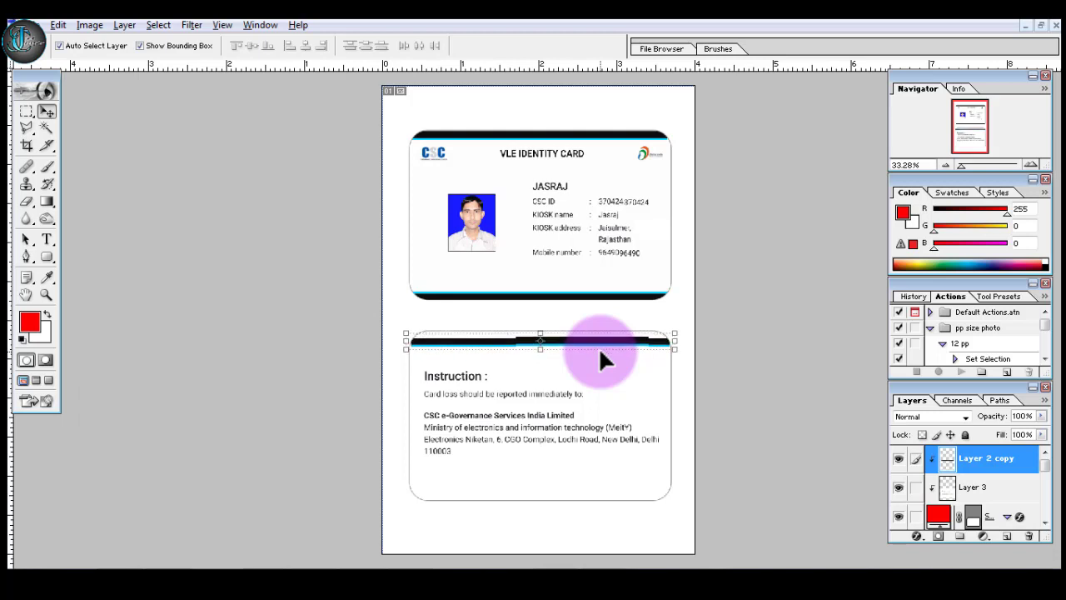
key("Up")
key("Up")
key("Up")
key("Up")
key("Up")
key("Up")
key("Up")
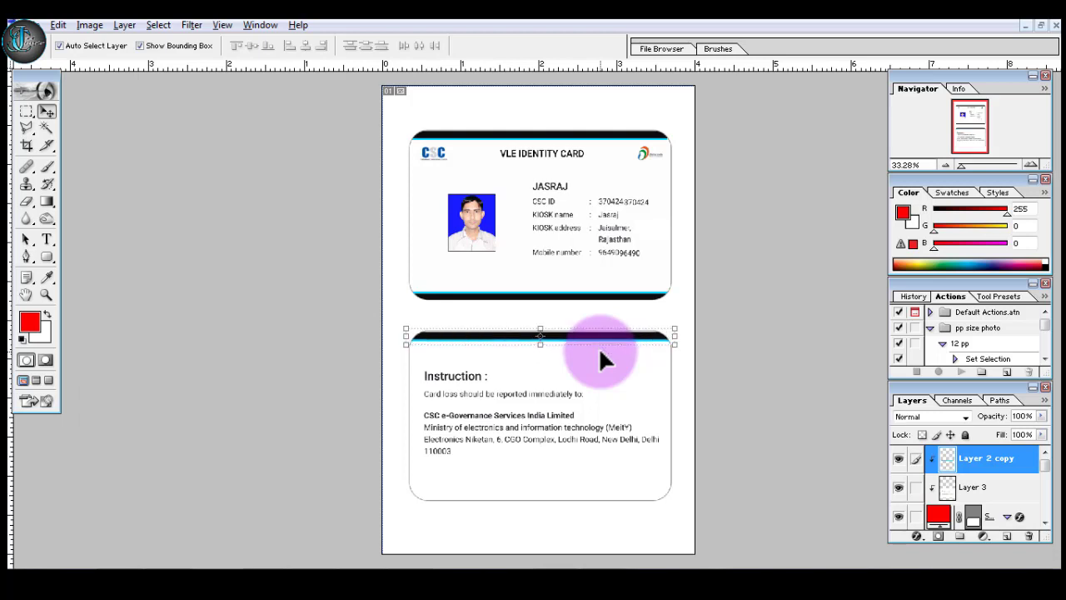
key("Up")
key("Up")
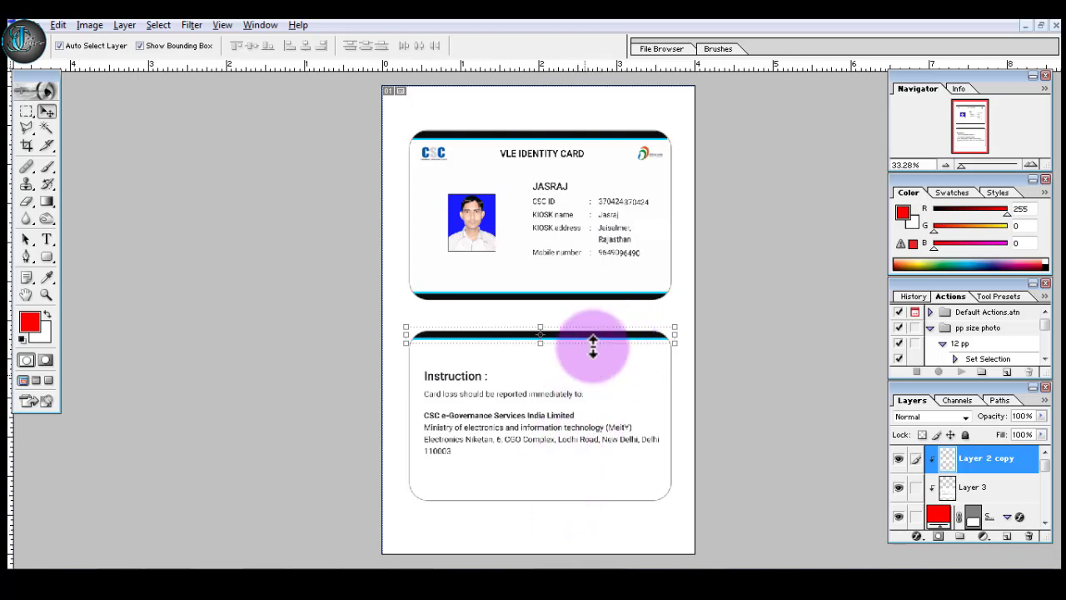
left_click(589, 340)
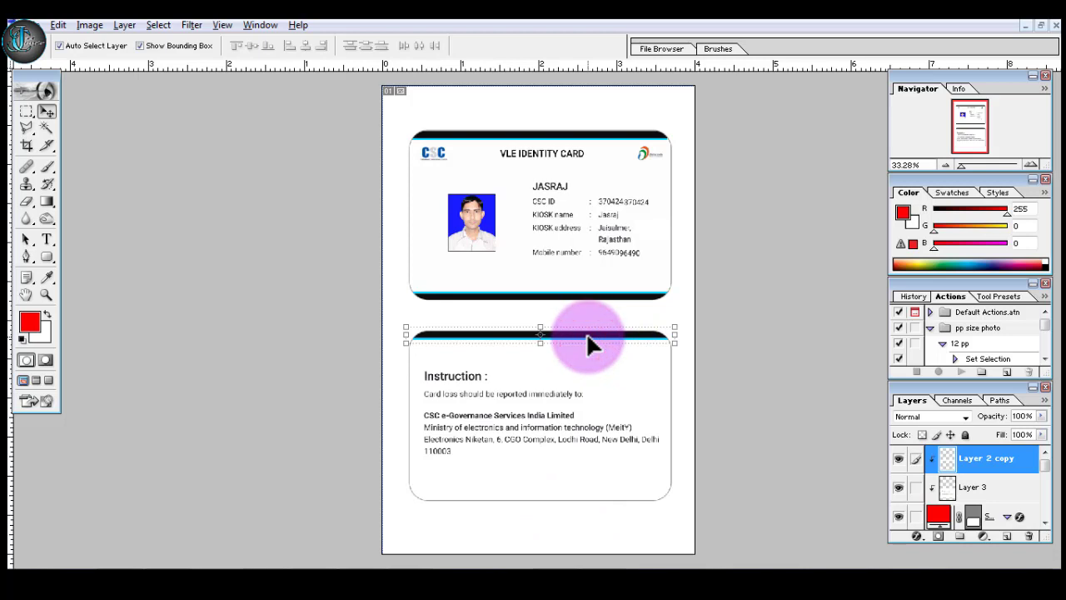
Copy the stripe to the instruction card's bottom, flip it vertically, and nudge it to the edge
mouse_move(588, 339)
left_mouse_down()
mouse_move(579, 484)
mouse_move(591, 492)
left_mouse_up()
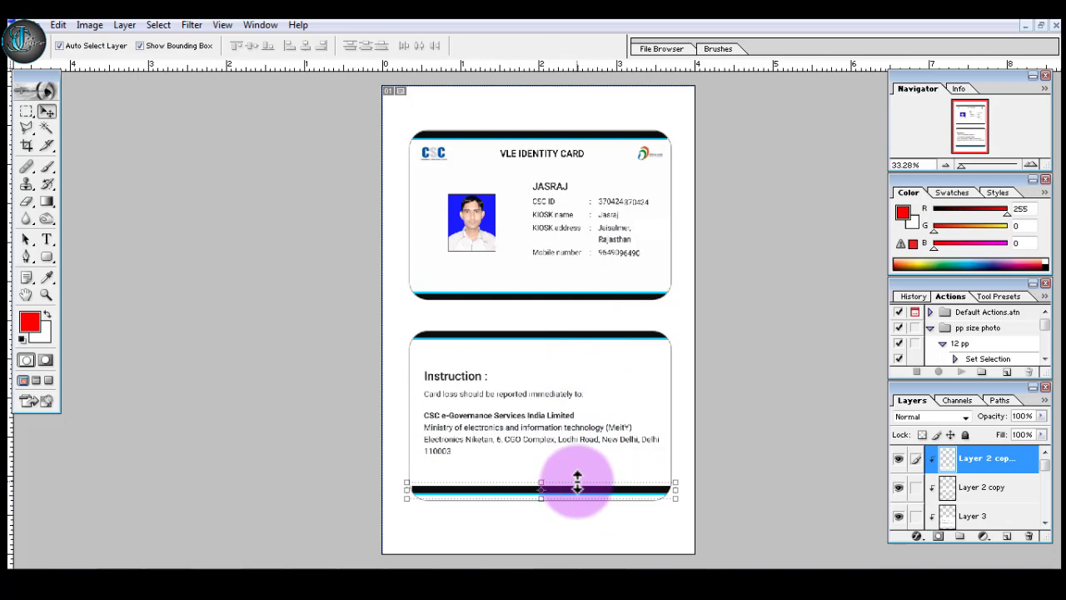
key("ctrl+t")
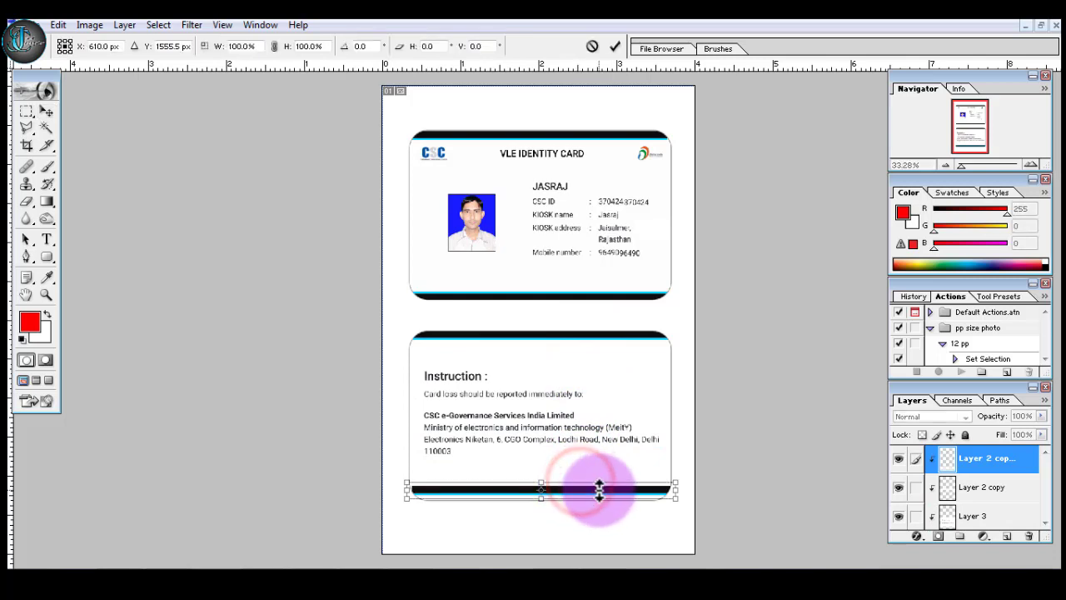
right_click(599, 491)
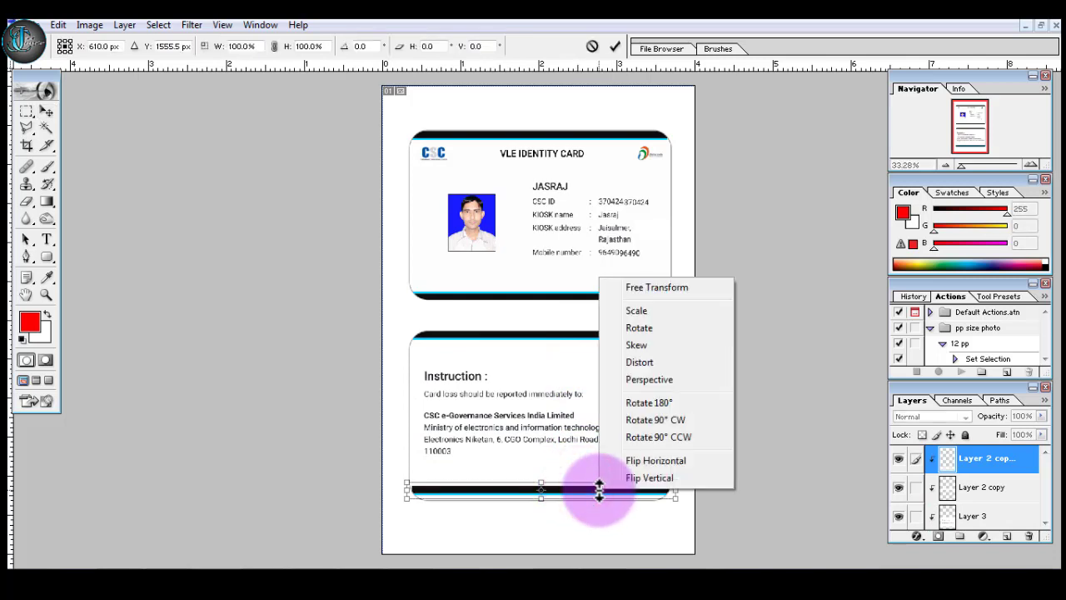
left_click(653, 478)
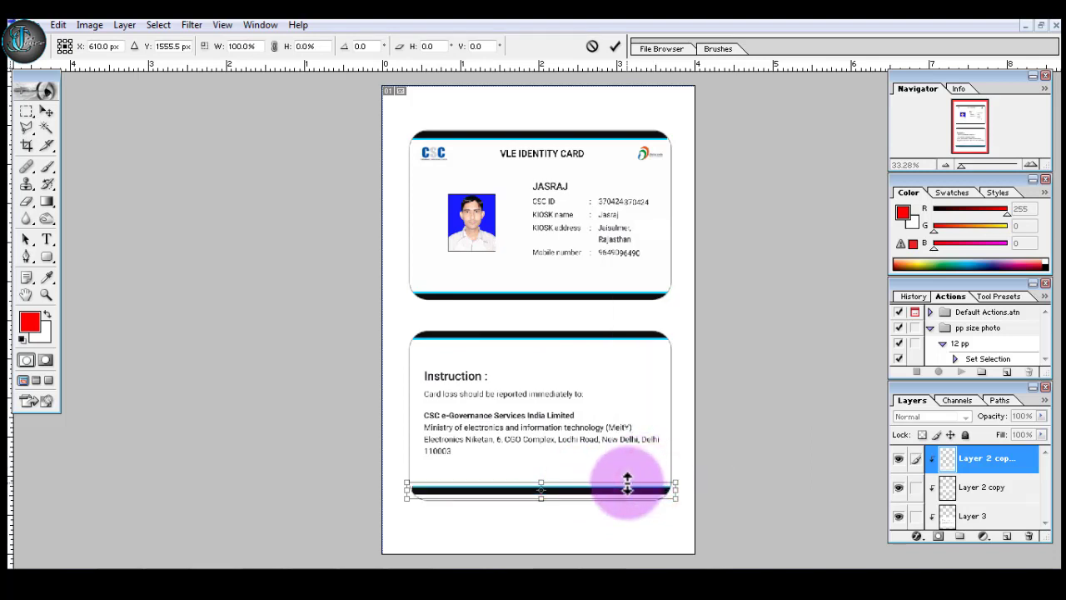
key("Down")
key("Down")
key("Down")
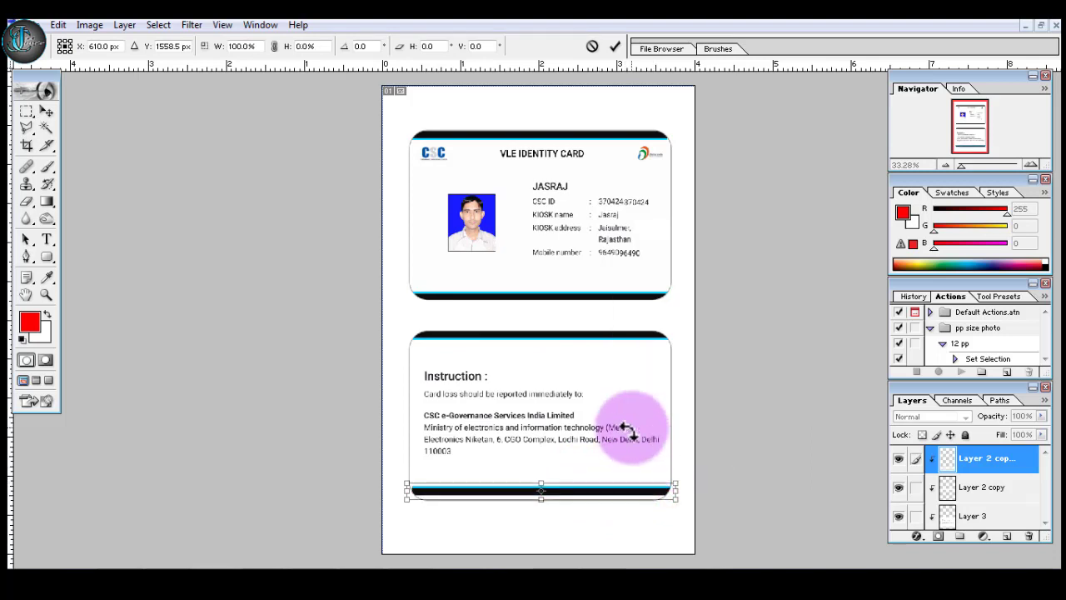
key("Down")
key("Down")
key("Down")
key("Down")
key("Down")
key("Down")
key("Down")
key("Down")
key("Down")
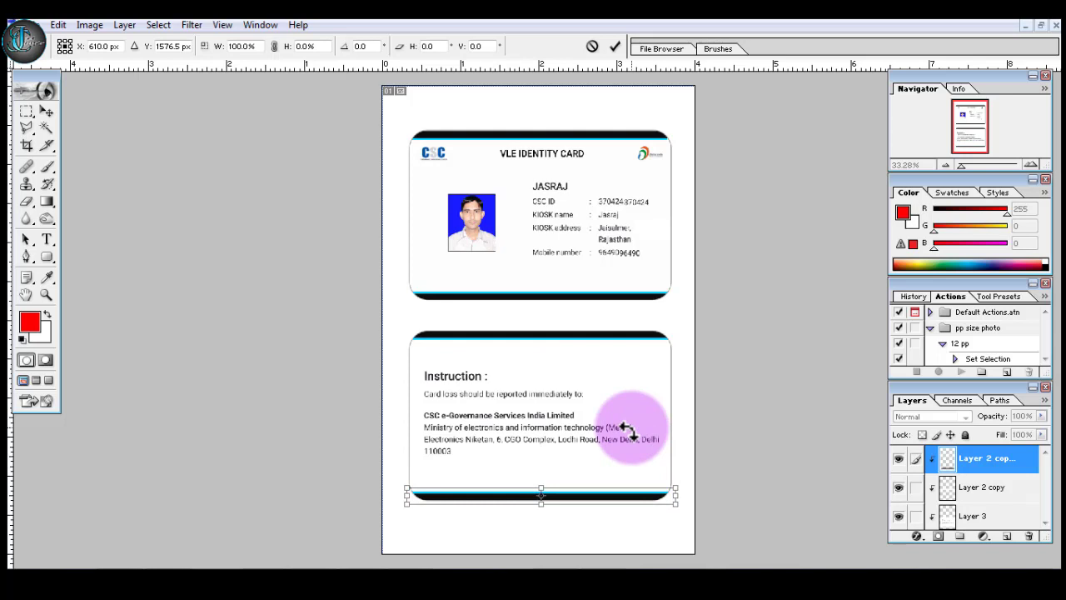
key("Return")
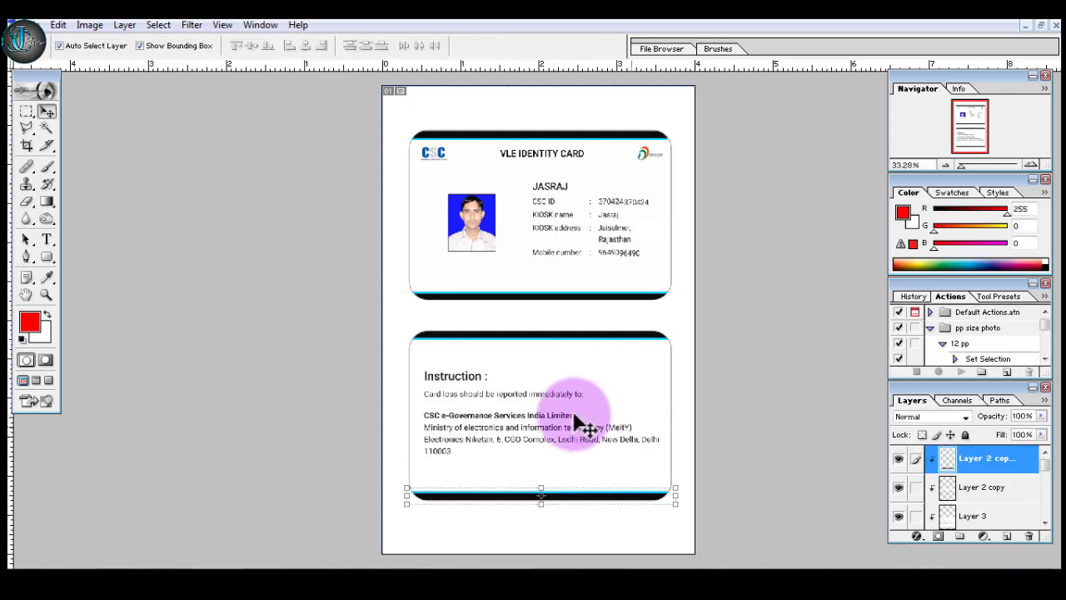
left_click(636, 321)
scroll(633, 327, "up", 1)
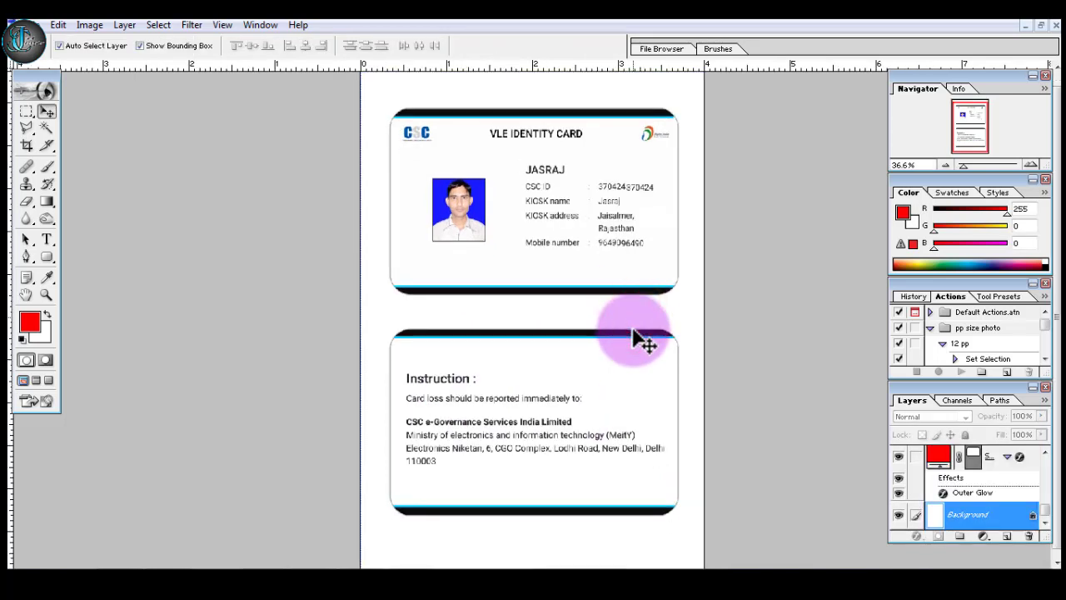
scroll(634, 332, "up", 1)
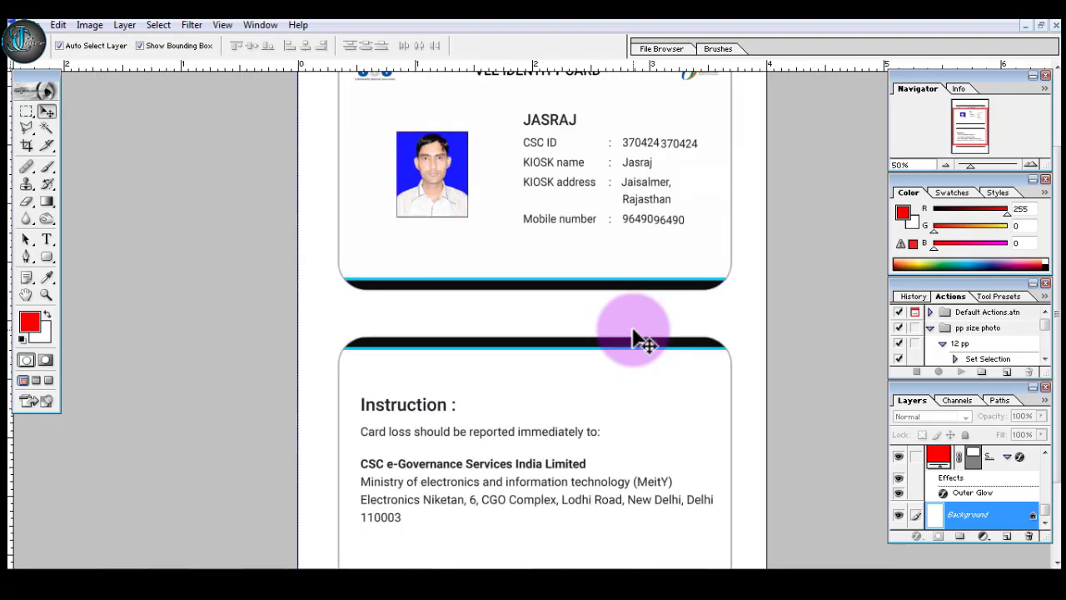
scroll(533, 317, "down", 2)
scroll(505, 311, "down", 1)
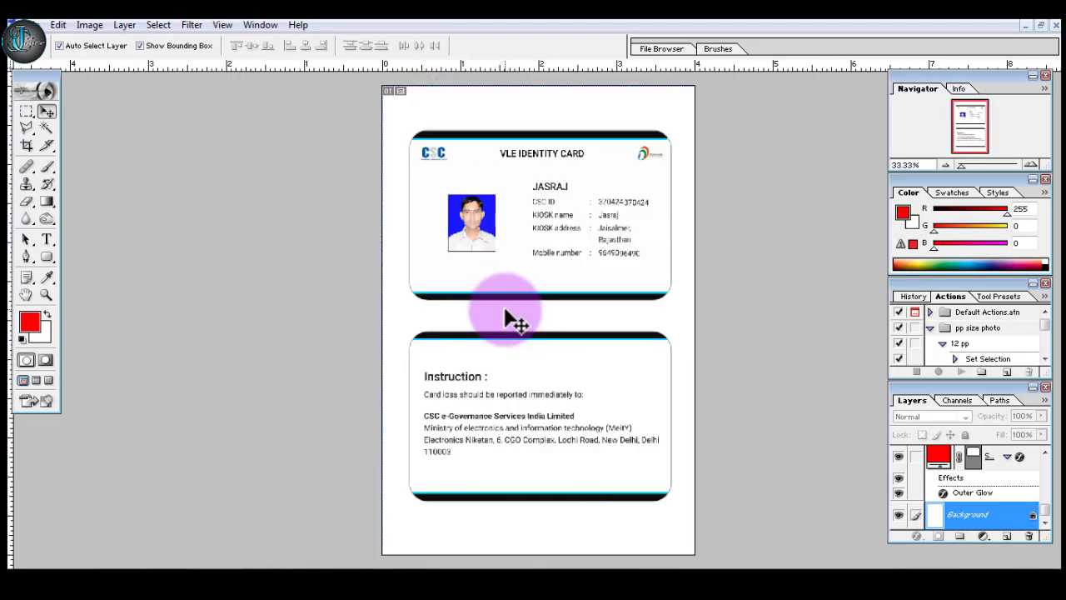
scroll(506, 311, "down", 1)
scroll(505, 315, "up", 1)
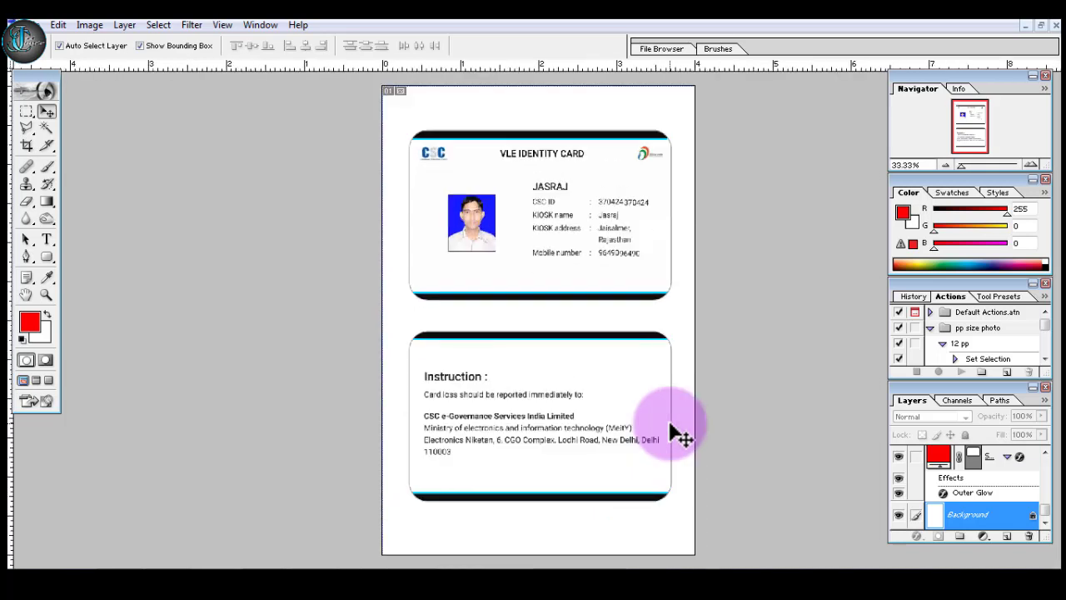
Restore and move the Untitled-1 window, then check it maximized at fit-on-screen zoom
left_click(1040, 26)
left_click_drag(731, 111, 566, 112)
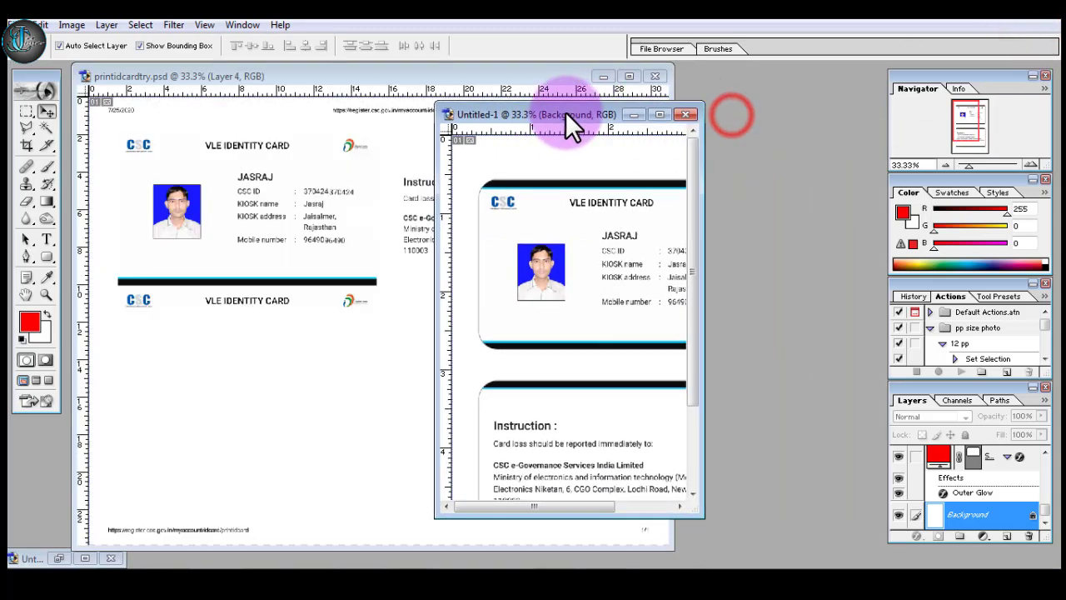
mouse_move(563, 507)
left_mouse_down()
mouse_move(634, 504)
mouse_move(541, 505)
left_mouse_up()
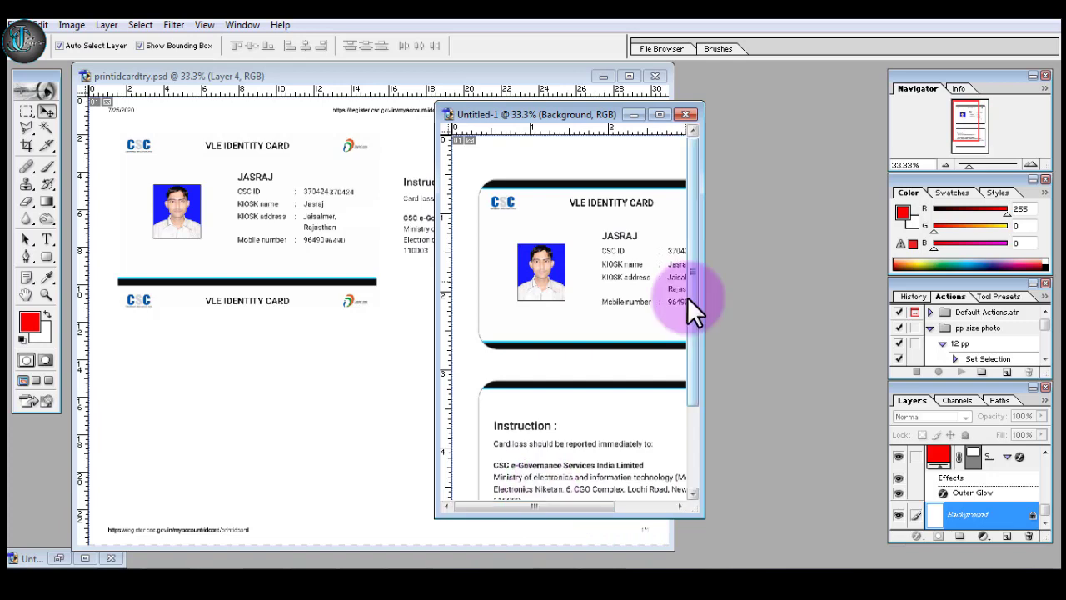
left_click(653, 114)
key("ctrl+0")
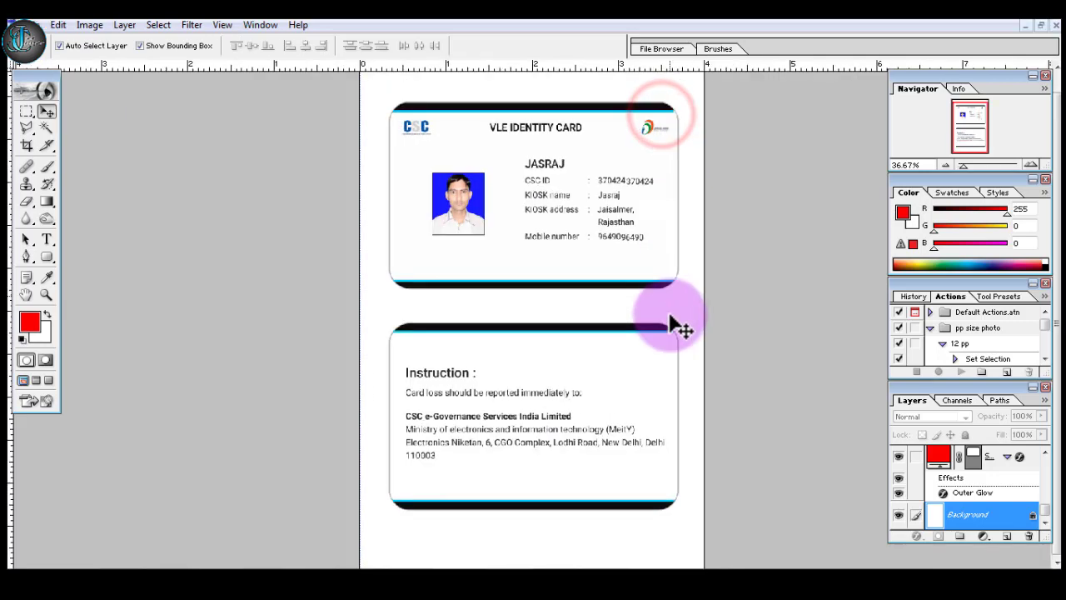
key("ctrl+minus")
key("ctrl+minus")
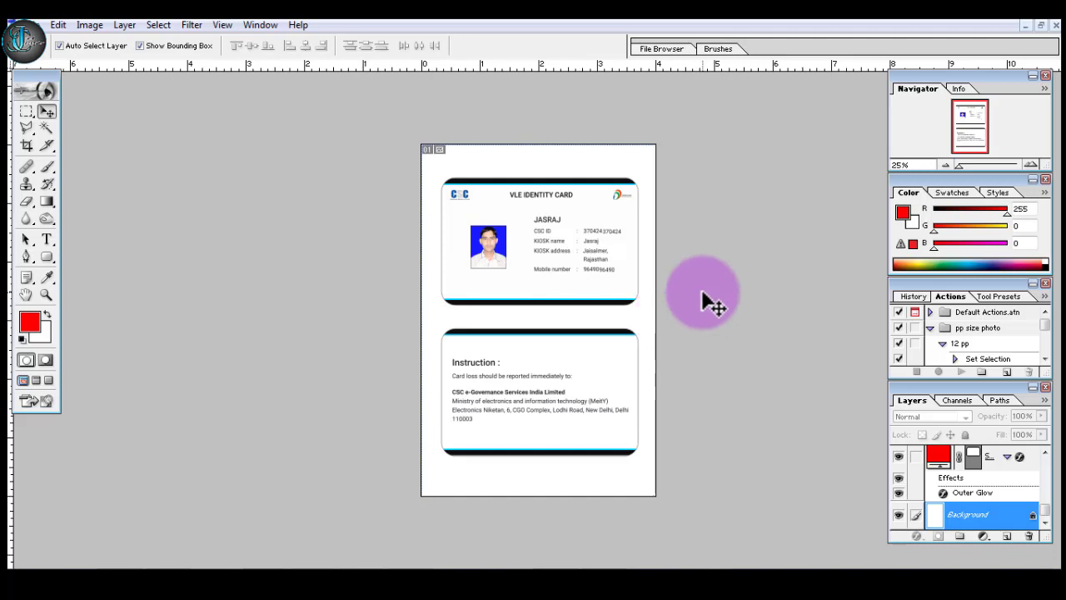
Float the Untitled-1 window again and position it beside printidcardtry.psd
left_click(1040, 25)
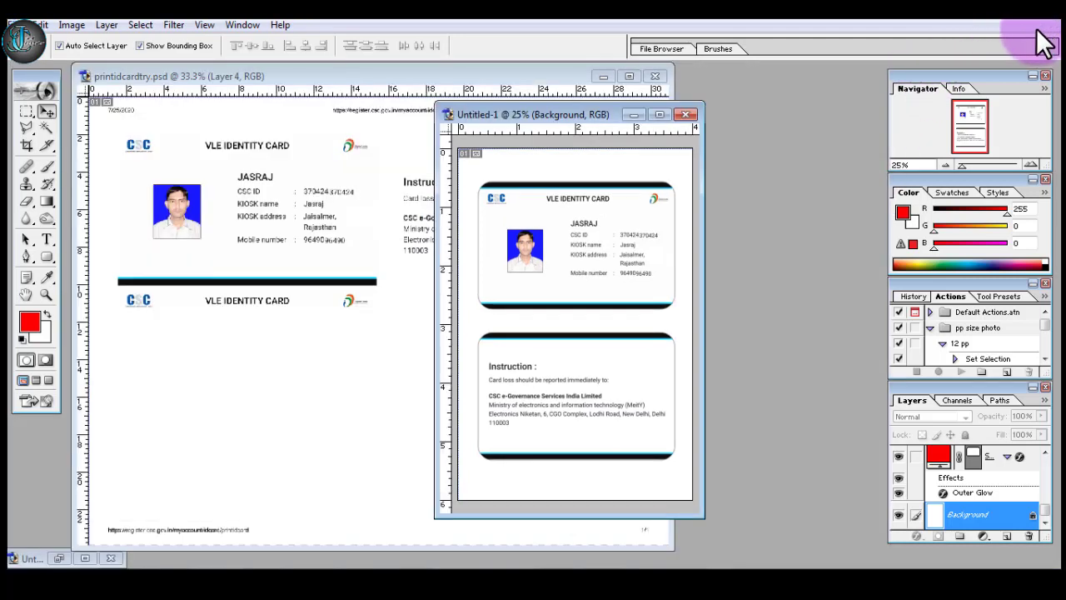
left_click_drag(534, 112, 699, 109)
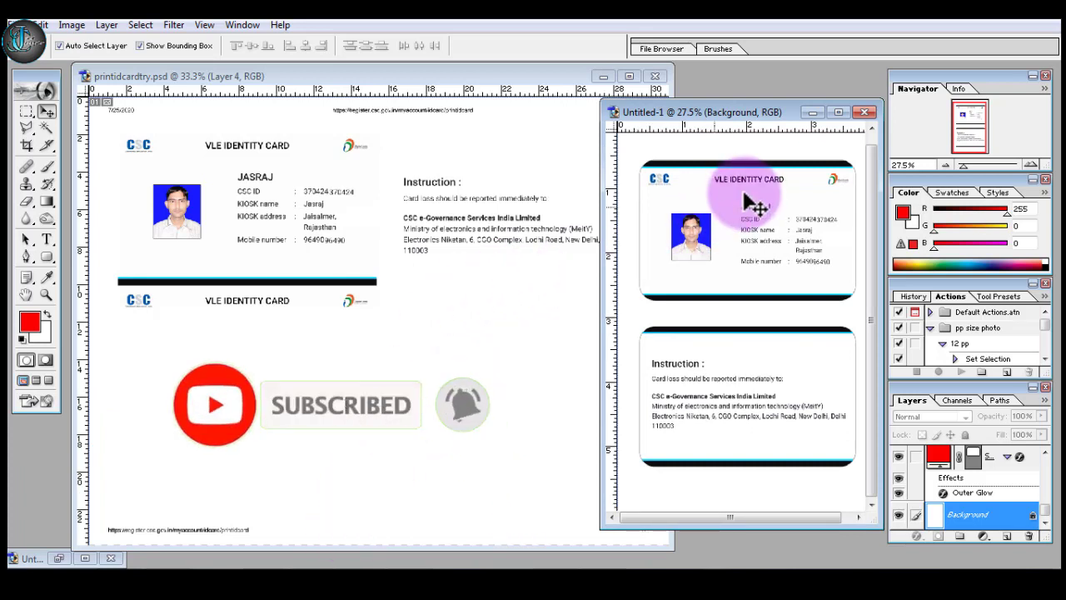
left_click_drag(730, 110, 591, 123)
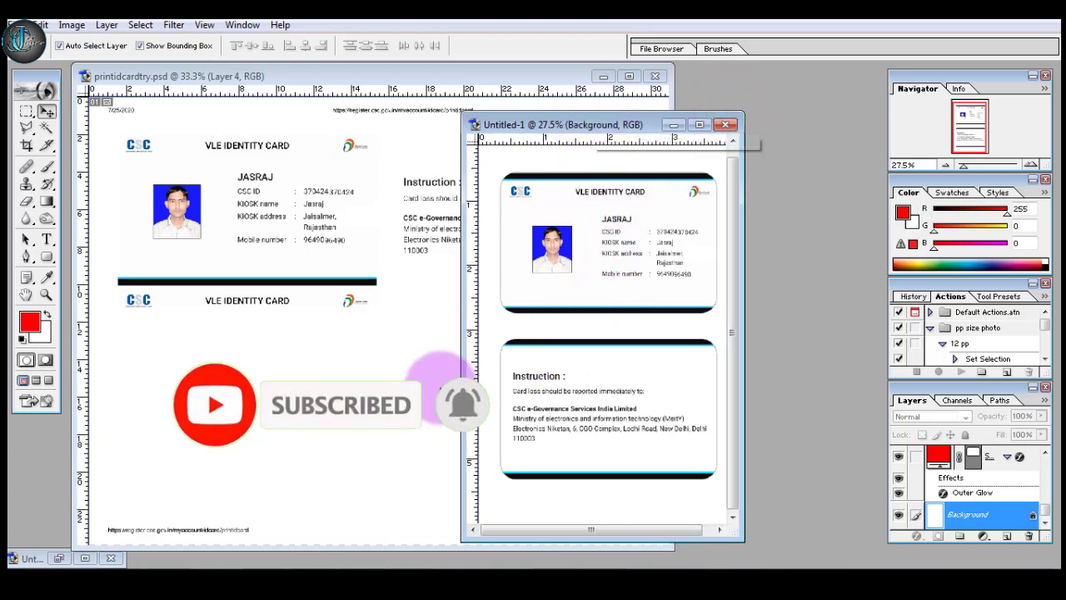